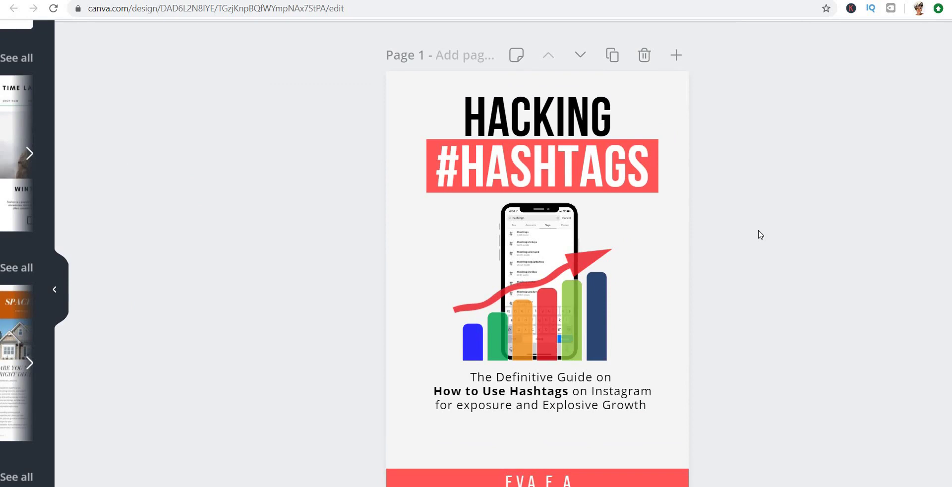
Look through the pages of the finished Hacking #Hashtags ebook, examining its cover, chapter layouts and text pages
scroll(761, 235, "down", 15)
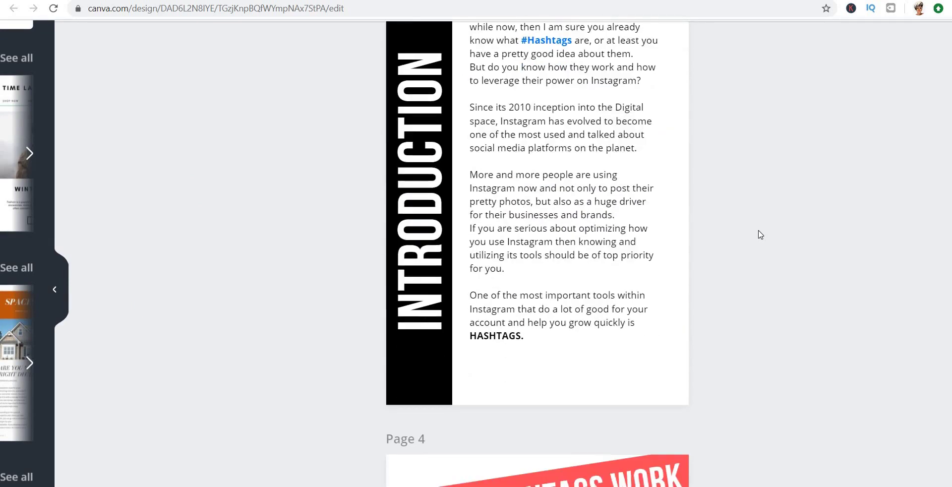
scroll(760, 234, "down", 10)
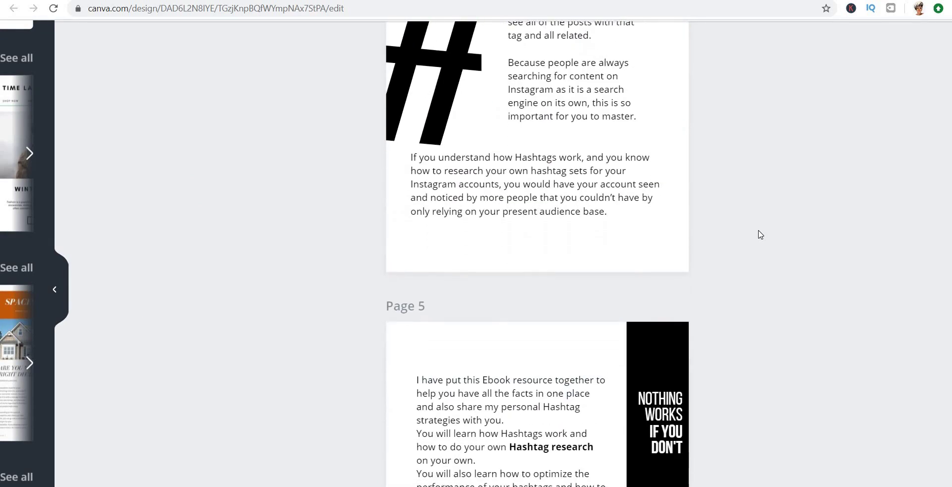
scroll(761, 234, "down", 12)
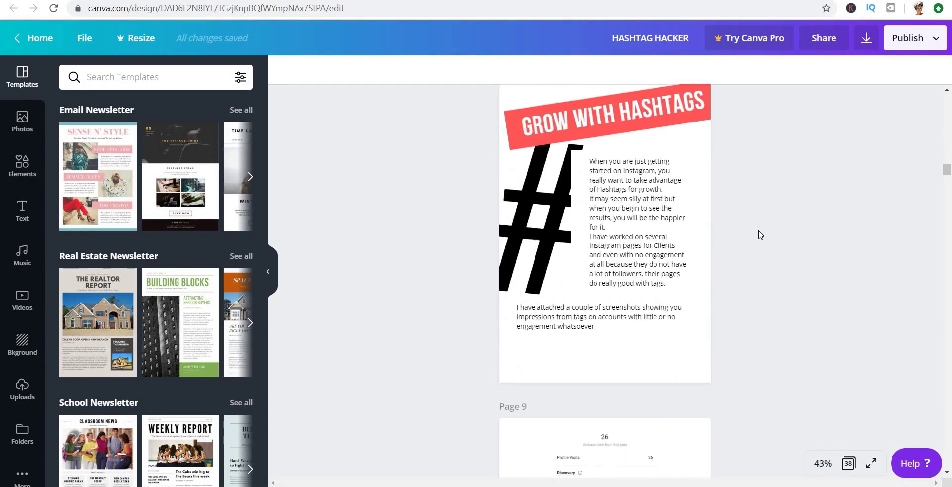
scroll(761, 234, "down", 3)
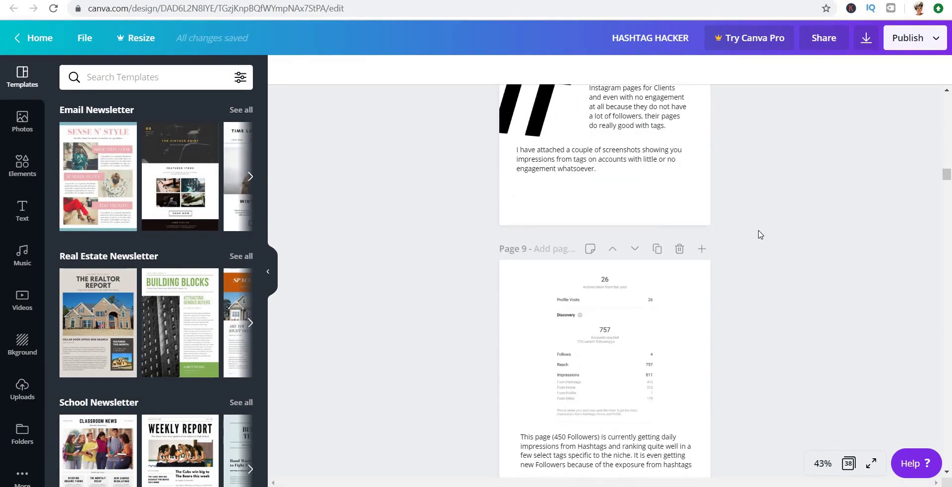
scroll(760, 234, "down", 11)
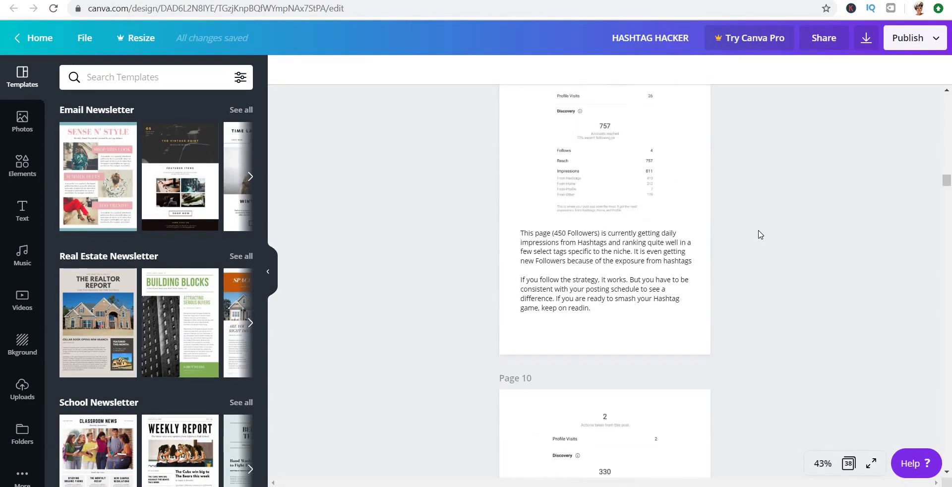
scroll(760, 235, "down", 8)
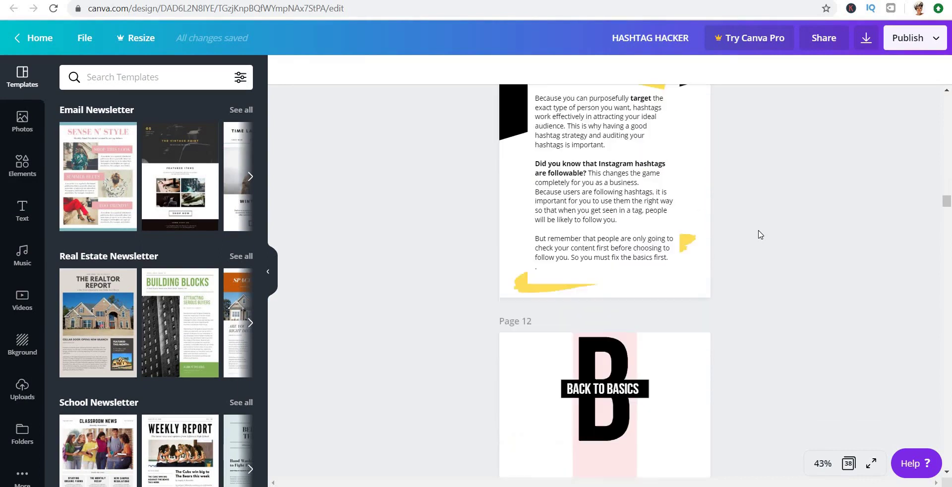
scroll(761, 235, "down", 11)
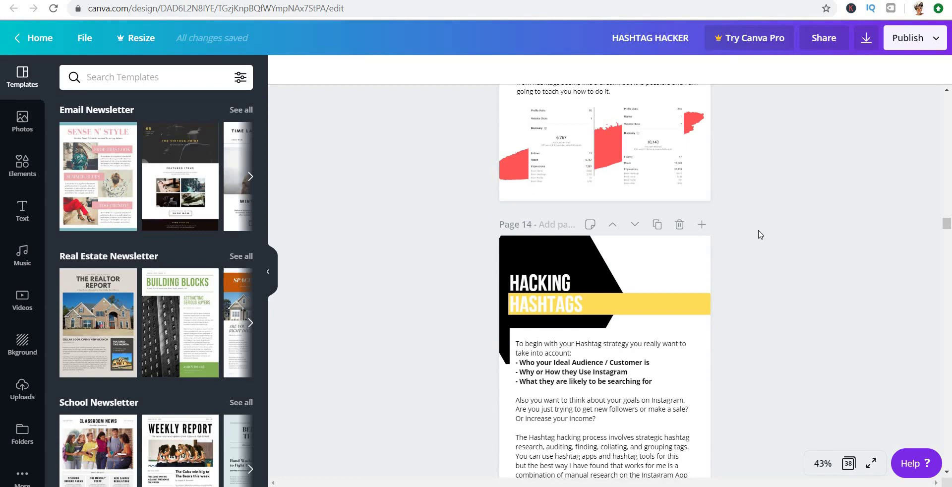
scroll(760, 235, "down", 18)
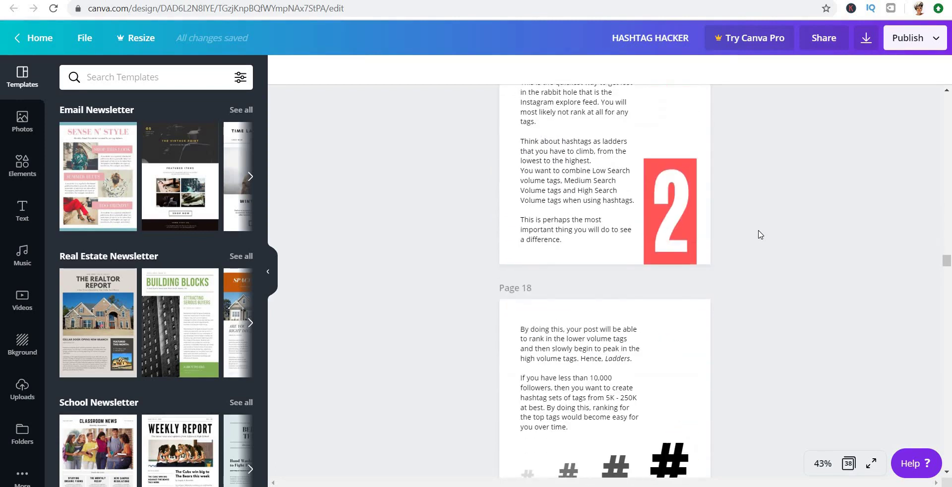
scroll(760, 234, "up", 20)
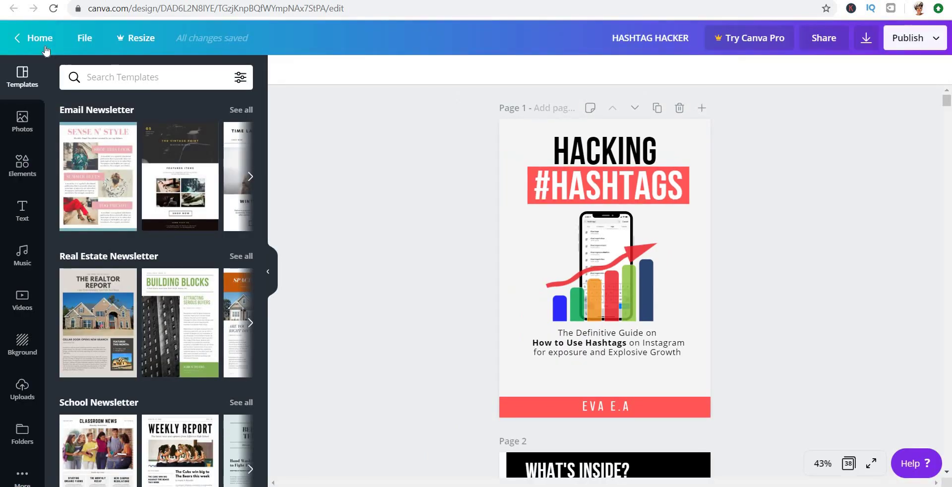
Leave the ebook design and create a new blank US Letter document
left_click(34, 44)
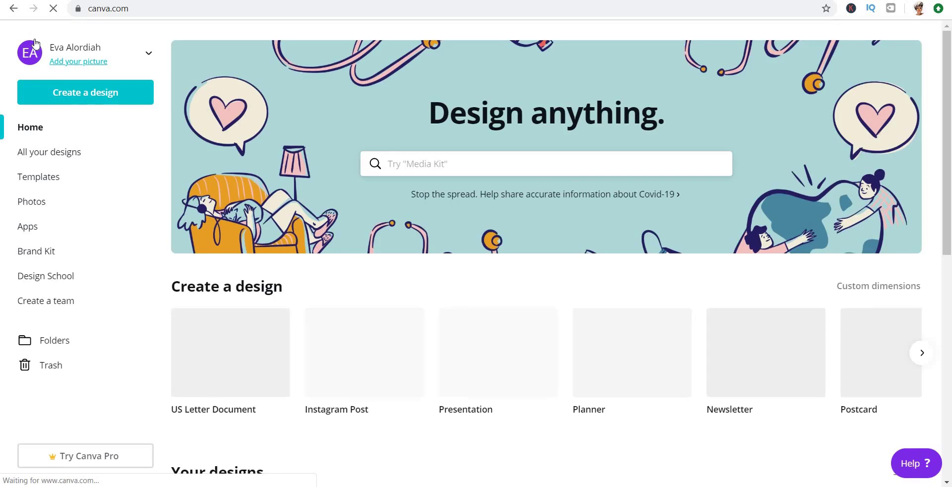
left_click(85, 98)
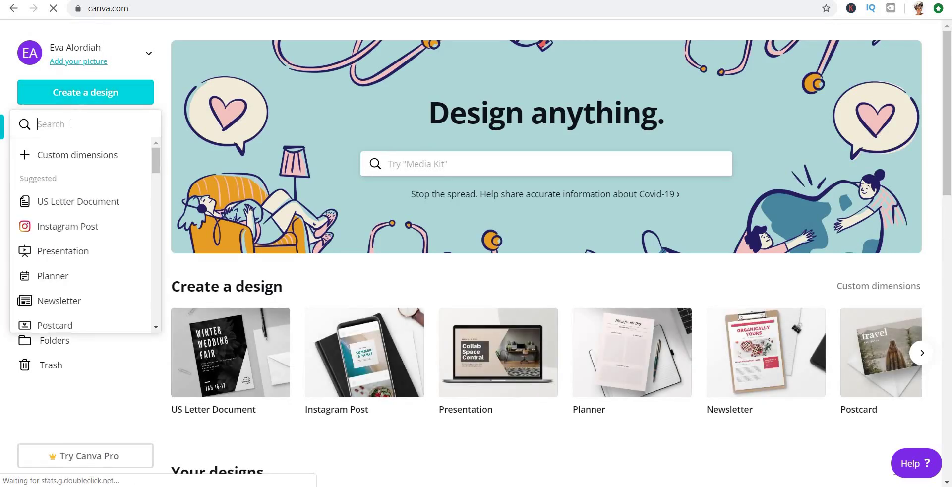
left_click(66, 208)
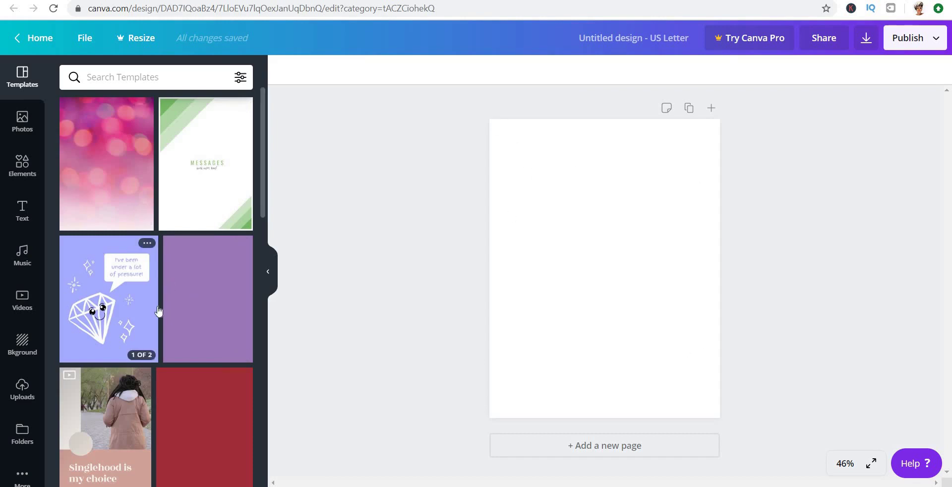
Search the templates for "cover" and browse the designs found
scroll(156, 306, "down", 6)
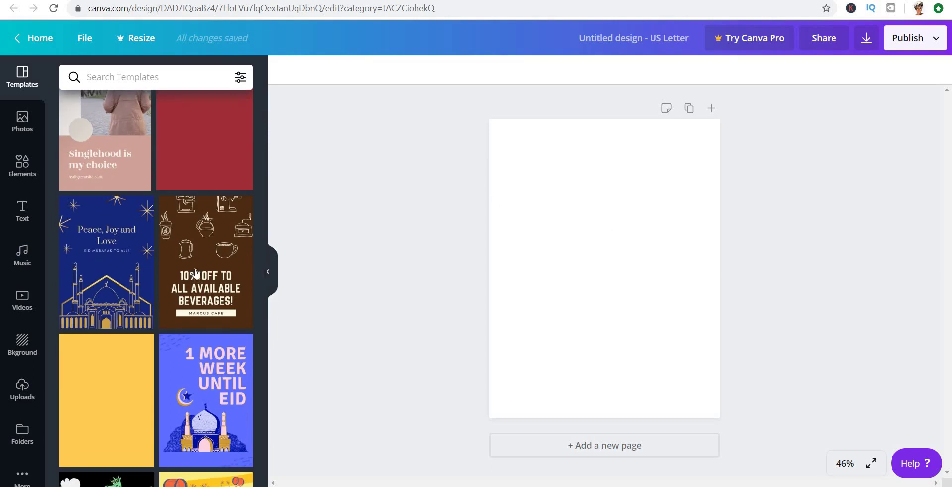
left_click(145, 78)
type("cover")
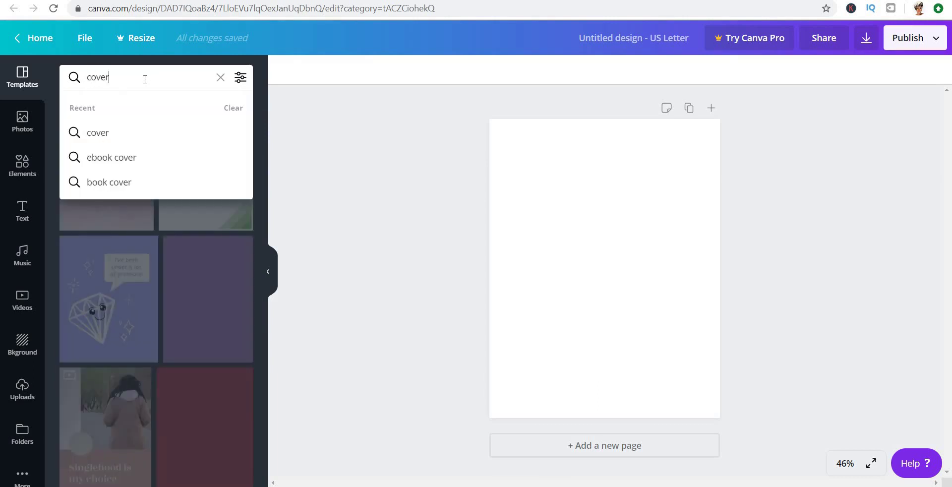
key("Return")
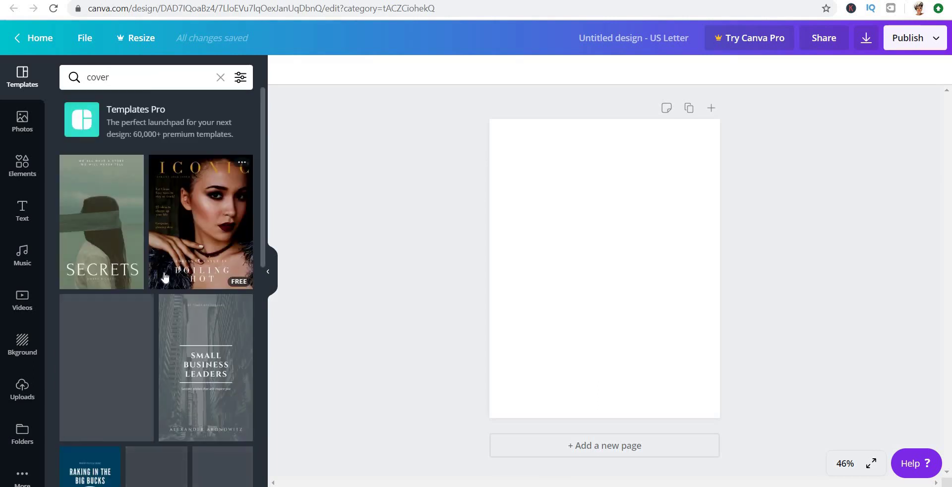
scroll(164, 275, "down", 3)
scroll(165, 277, "down", 10)
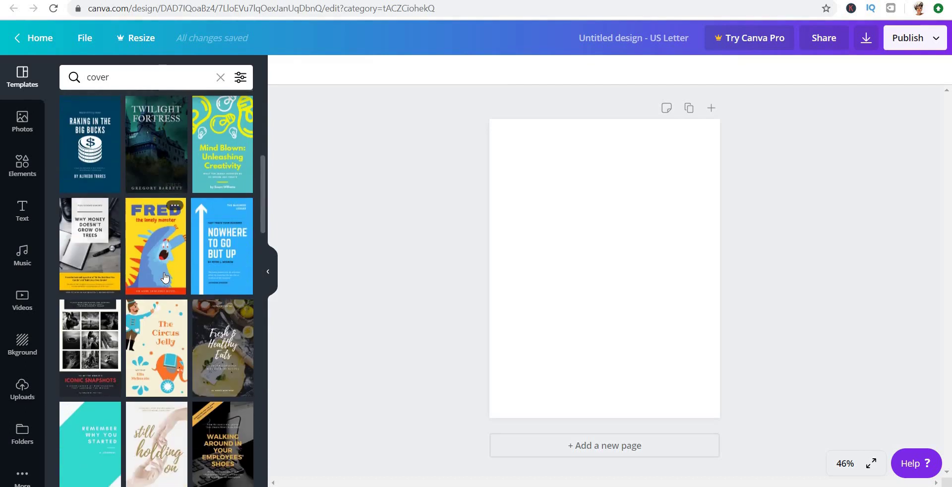
Refine the template search to "book cover" and browse the cover designs
left_click(87, 77)
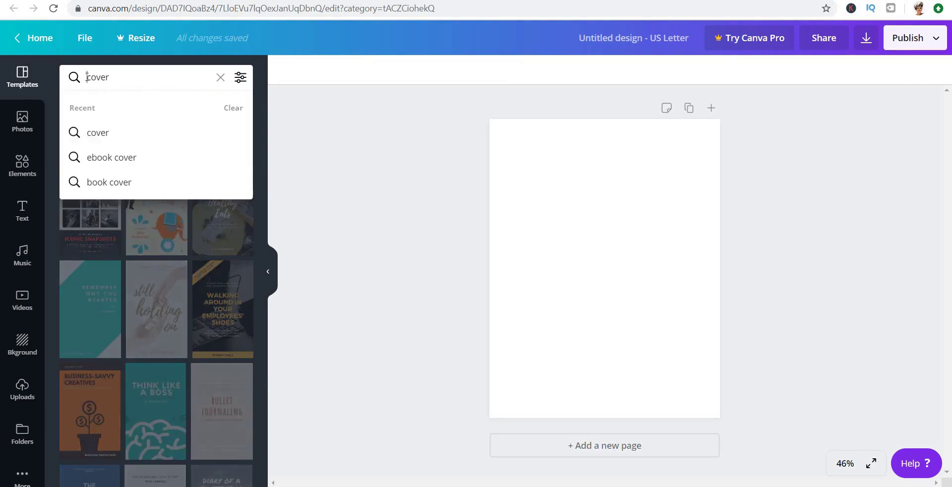
type("book")
key("Return")
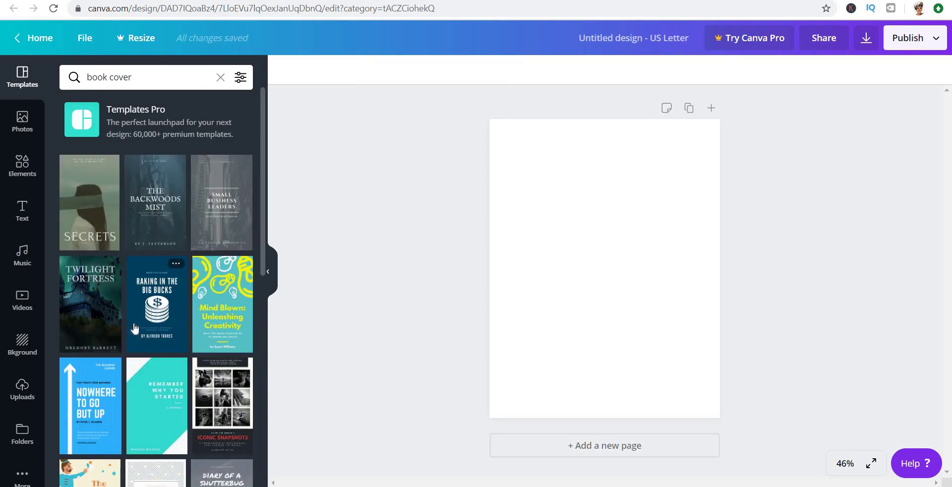
scroll(133, 327, "down", 15)
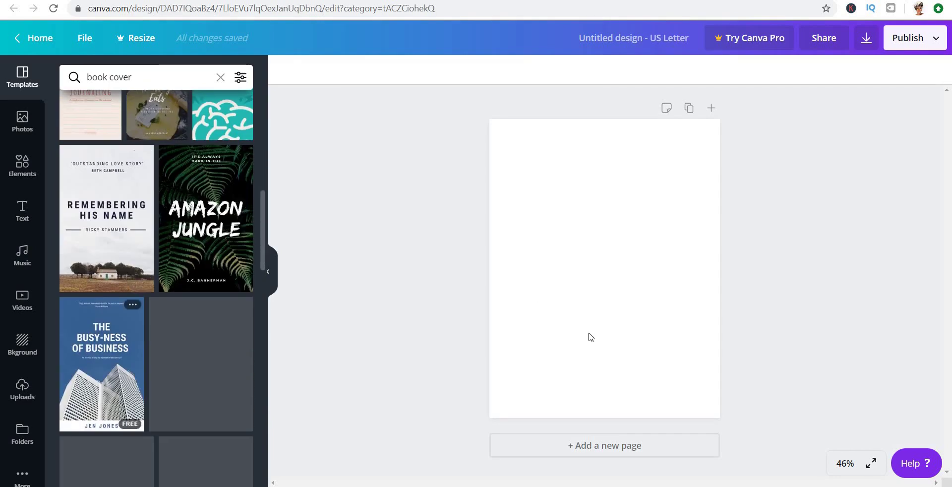
Add two blank pages after page 1 of the document
left_click(562, 444)
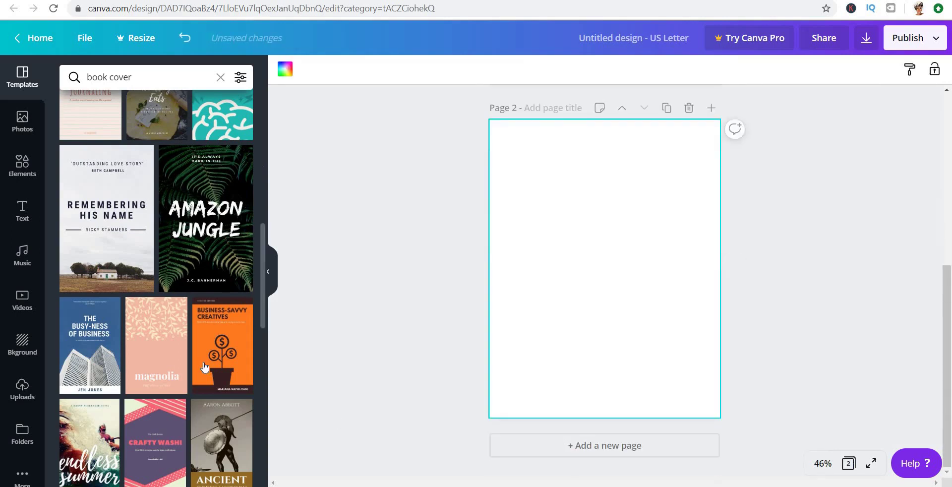
scroll(248, 382, "down", 3)
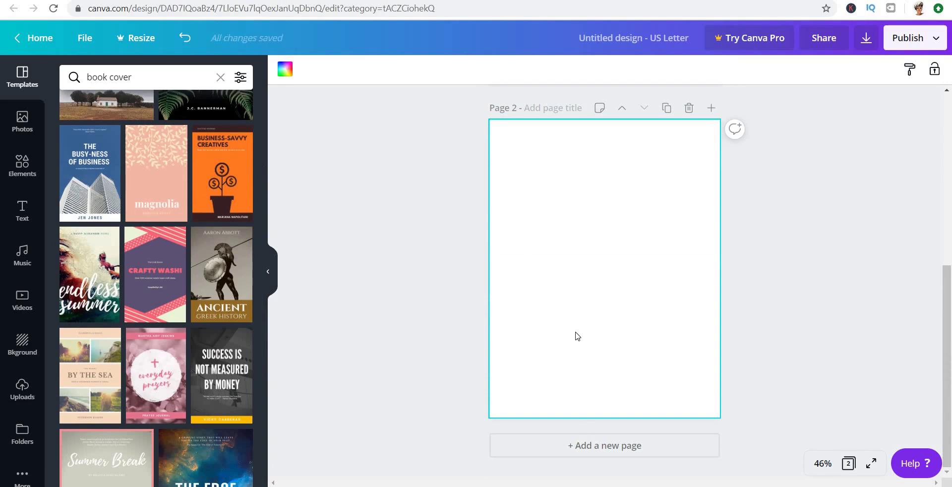
left_click(583, 448)
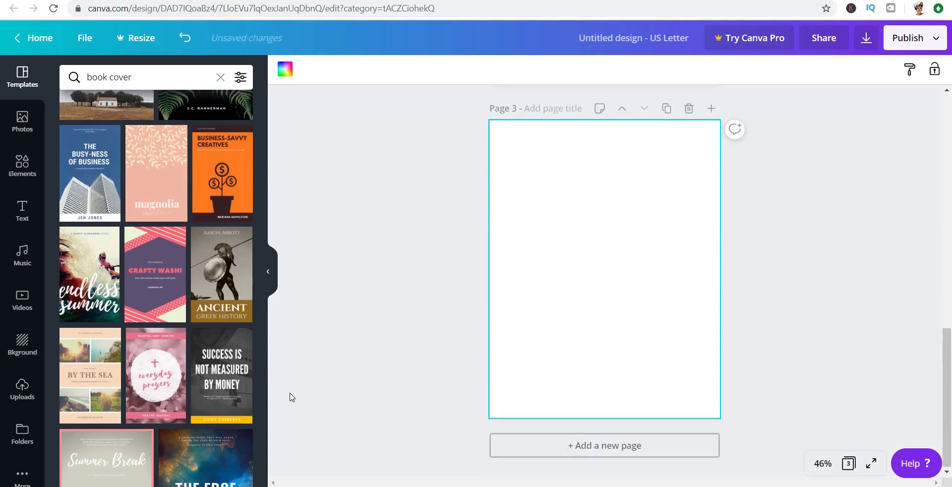
Apply the "The Edge of the Universe" book cover template to page 3 with its galaxy image filling the page
scroll(220, 373, "down", 5)
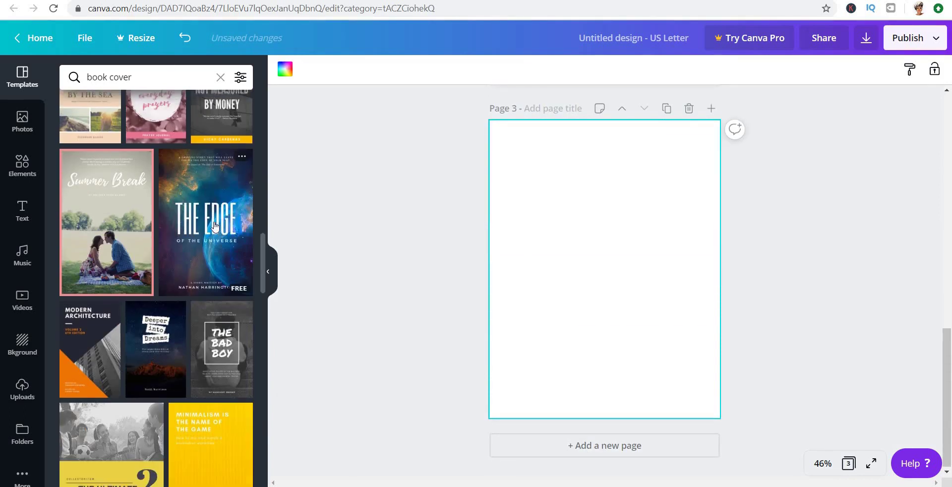
left_click(223, 191)
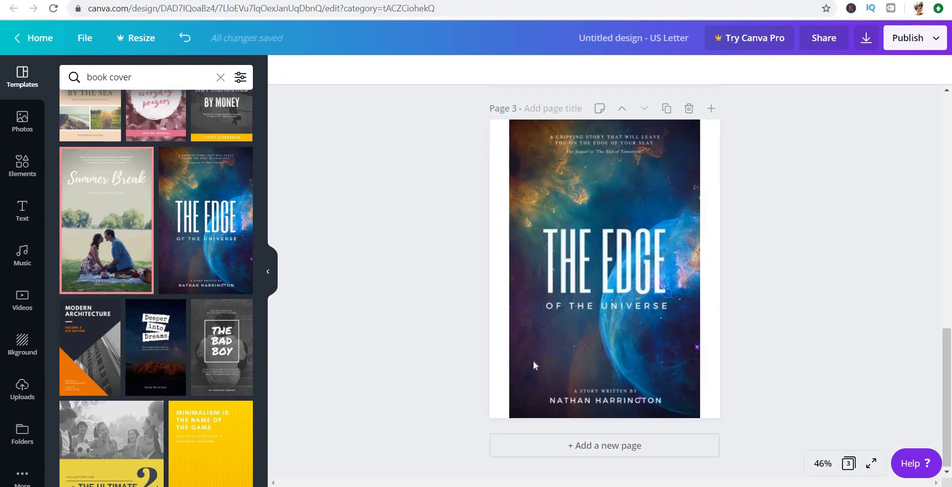
left_click(566, 376)
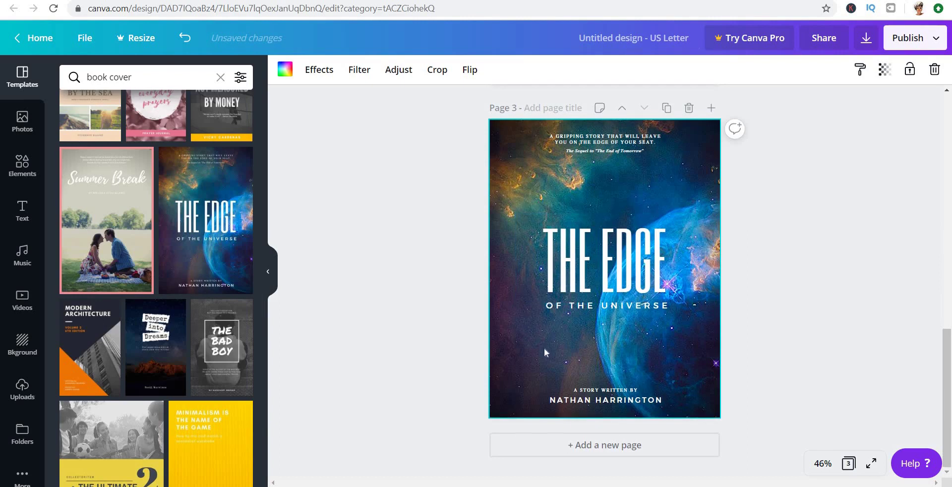
left_click(592, 270)
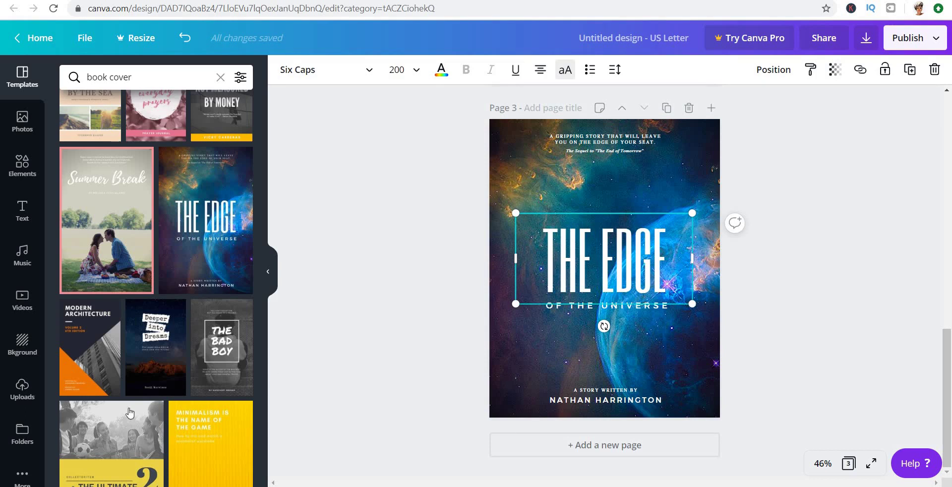
left_click(516, 382)
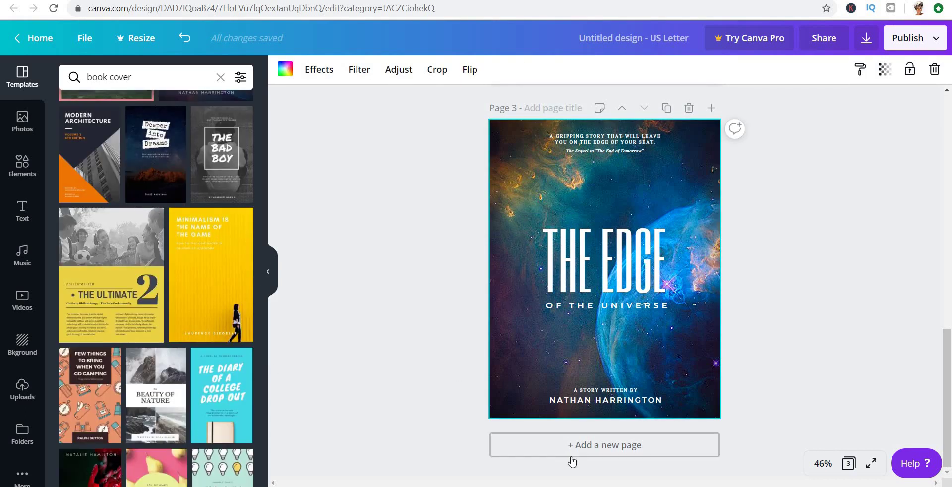
Add a fourth page and apply the yellow "The Good Surgeon" book cover template to it
left_click(567, 445)
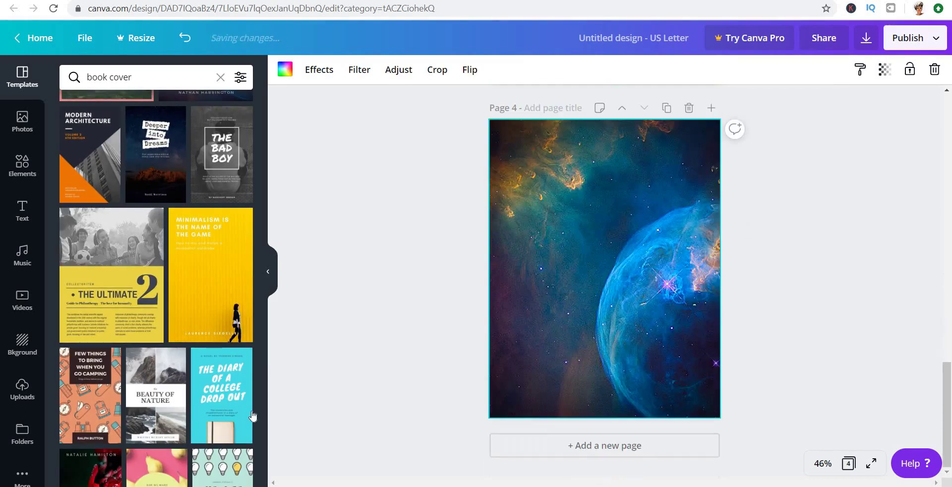
scroll(165, 326, "down", 6)
scroll(165, 326, "down", 2)
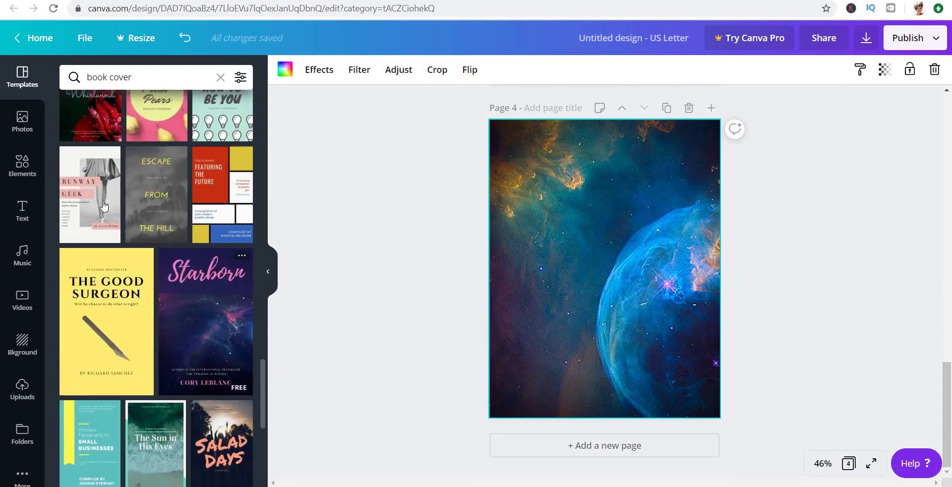
scroll(129, 211, "down", 3)
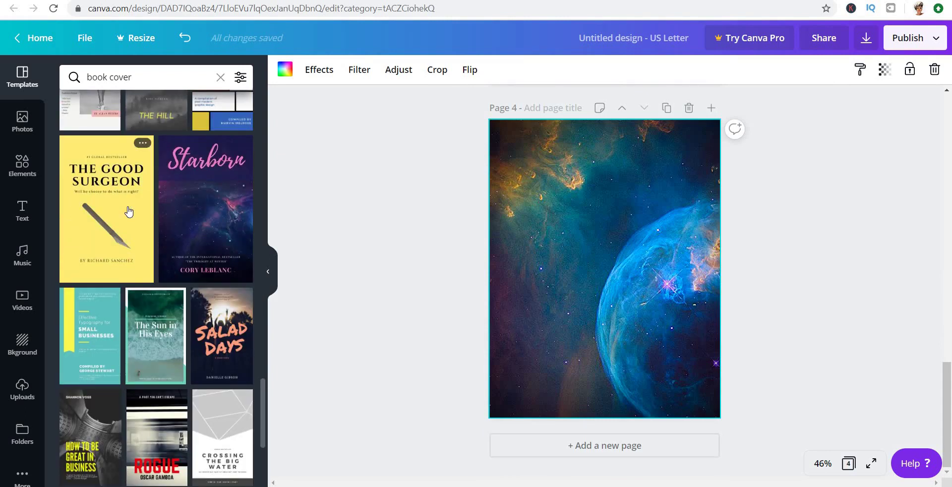
left_click(128, 212)
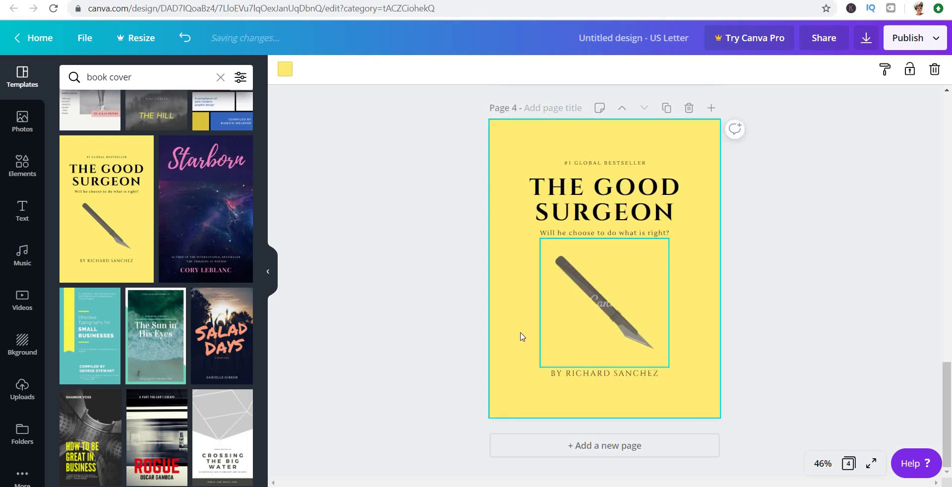
Replace the title text of the yellow cover on page 4 with "HOW TO"
left_click(581, 204)
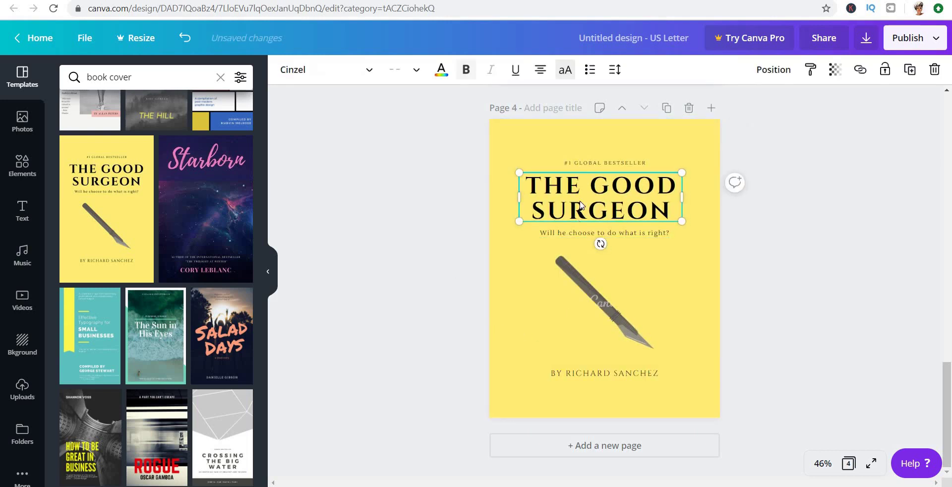
double_click(581, 202)
key("ctrl+a")
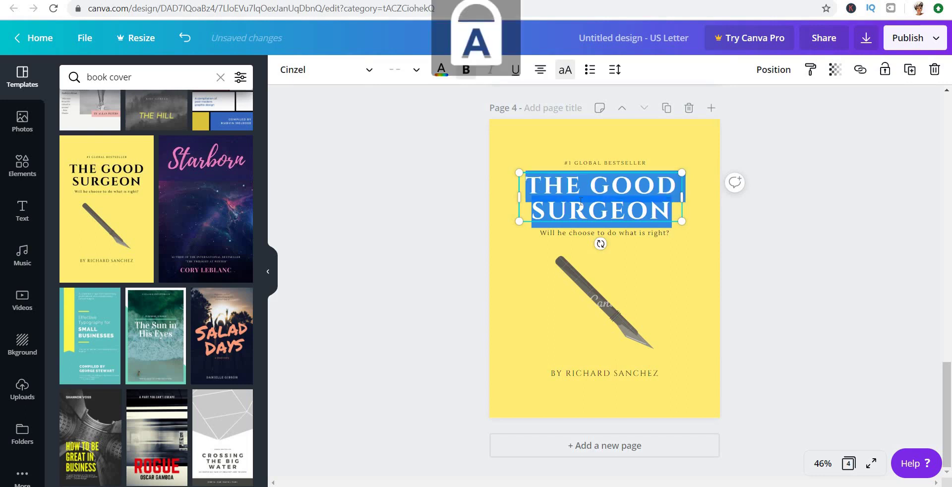
type("HOW TO")
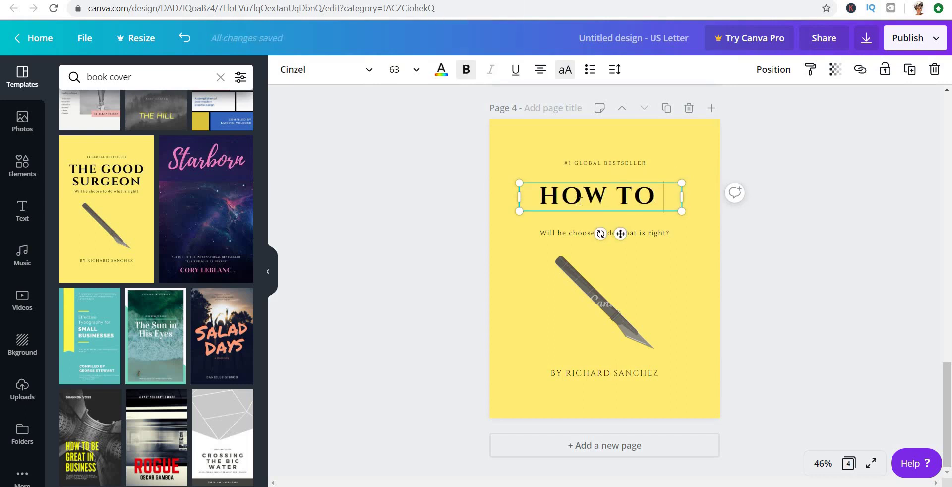
Replace the title text of the yellow cover on page 4 with "AFRICAN RELI"
key("BackSpace")
key("BackSpace")
key("BackSpace")
key("BackSpace")
key("BackSpace")
key("BackSpace")
key("BackSpace")
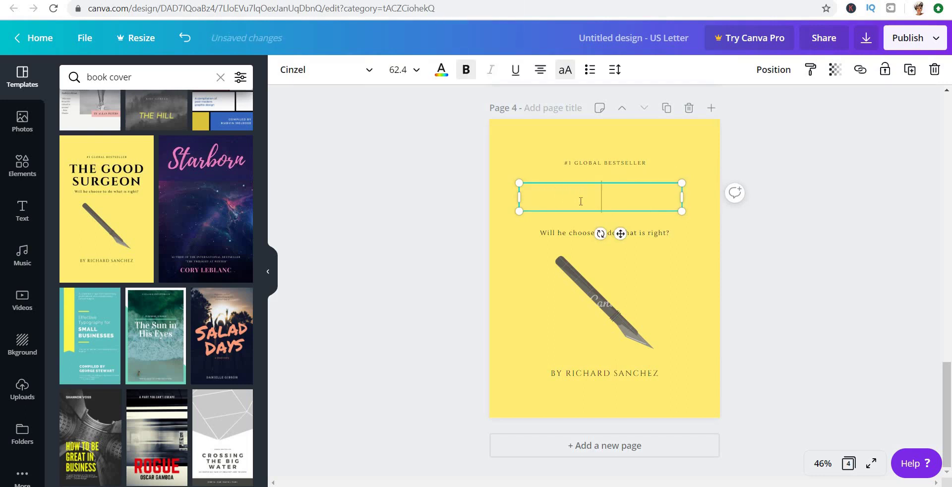
type("AFRICAN")
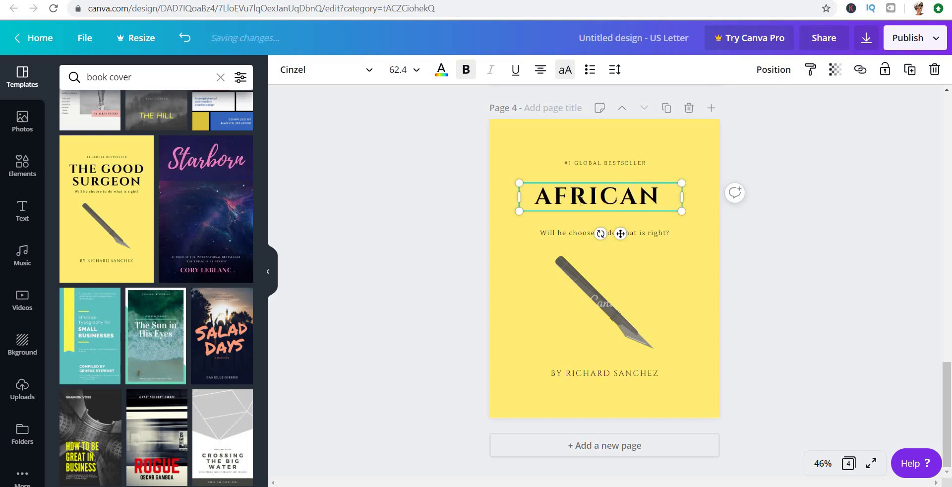
type(" RELISH")
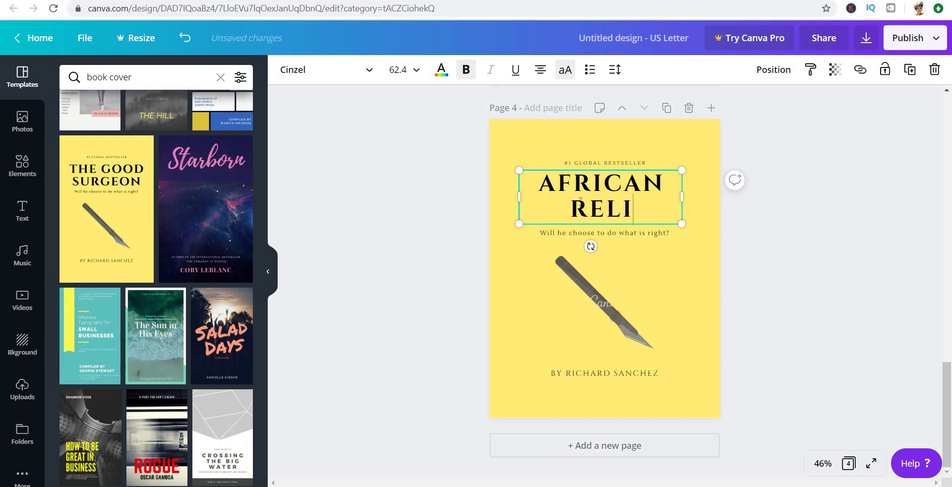
Clear the page 4 cover title and rewrite it as "ALL AFRICAN RECIPES"
key("BackSpace")
key("BackSpace")
key("BackSpace")
key("BackSpace")
key("BackSpace")
key("BackSpace")
key("BackSpace")
key("BackSpace")
key("BackSpace")
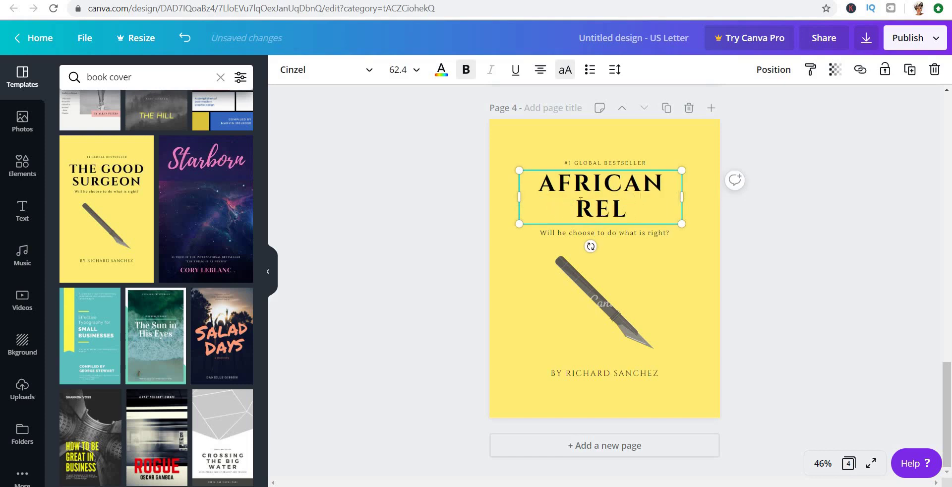
key("BackSpace")
key("BackSpace")
key("BackSpace")
key("BackSpace")
key("BackSpace")
key("BackSpace")
type("ALL AFRICAN RECIPES")
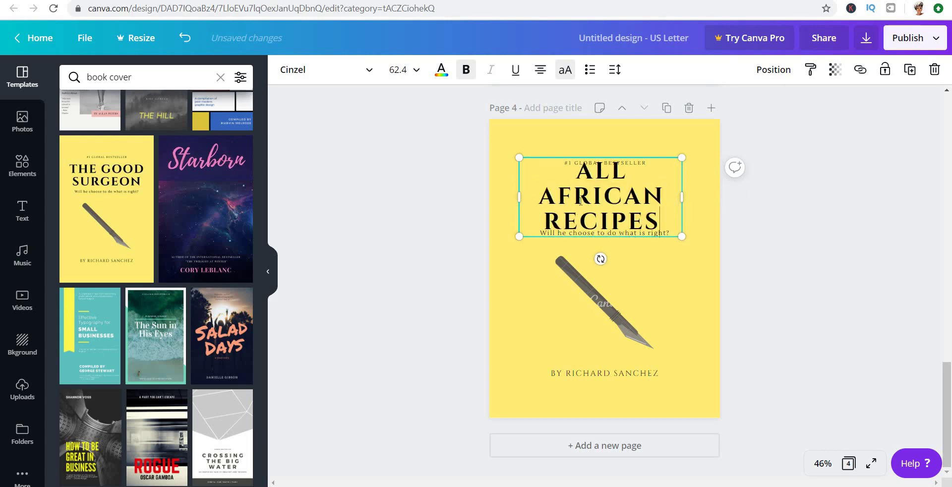
key("Caps_Lock")
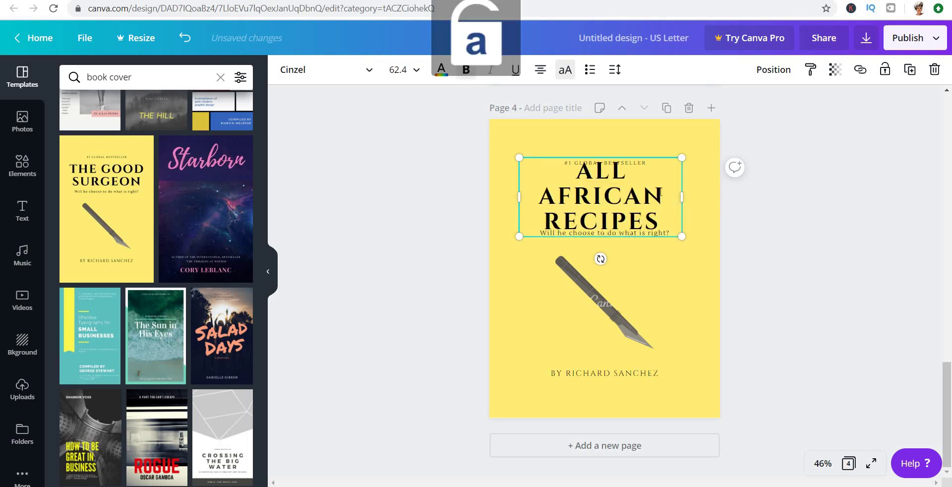
right_click(692, 196)
left_click(688, 278)
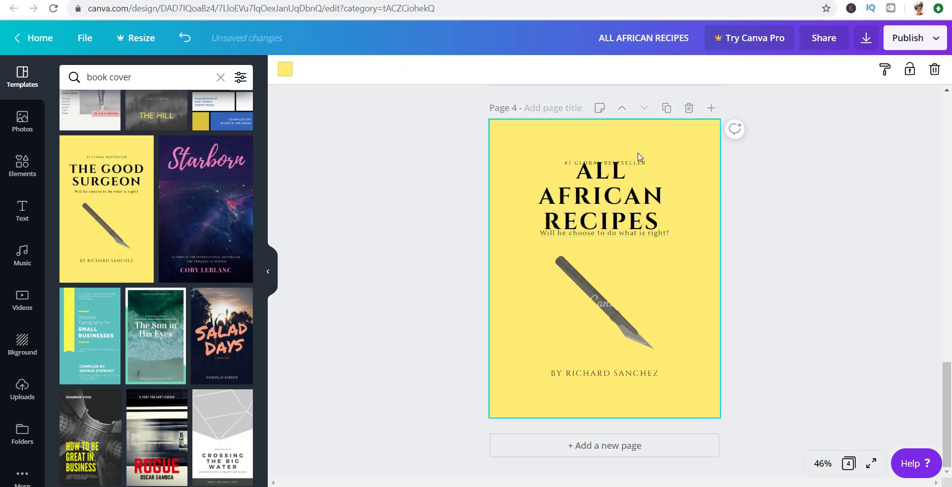
Move the "#1 GLOBAL BESTSELLER" line and the title up so they clear each other and the subtitle
left_click_drag(644, 149, 643, 131)
left_click(635, 234)
left_click_drag(635, 233, 637, 221)
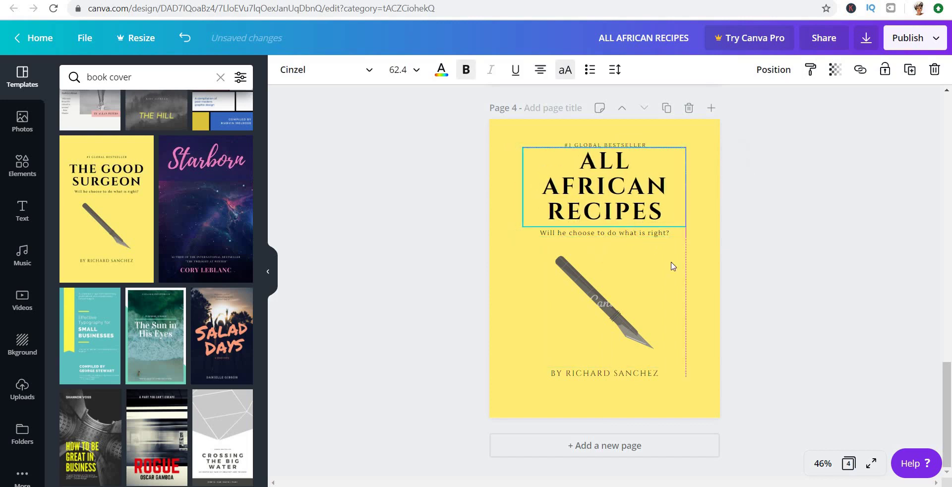
left_click(688, 301)
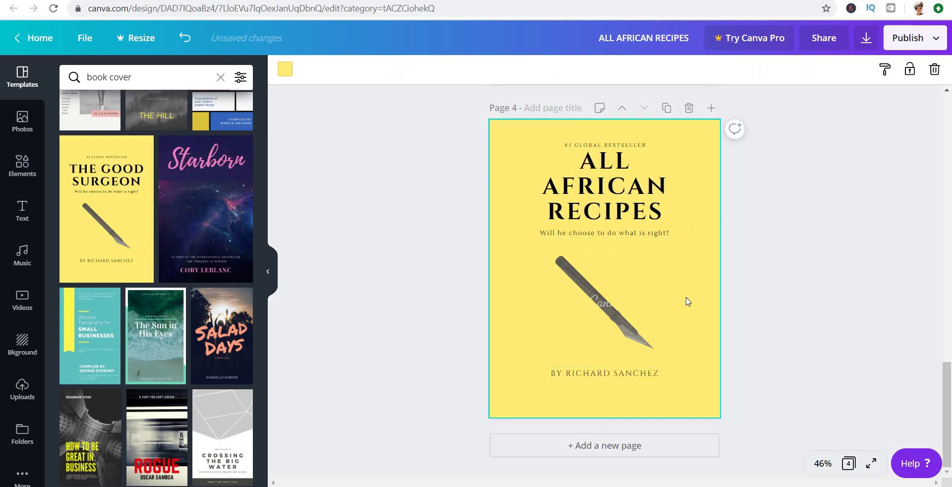
Delete the scalpel image from the page 4 cover and search the photo library for "food"
left_click(642, 305)
key("Delete")
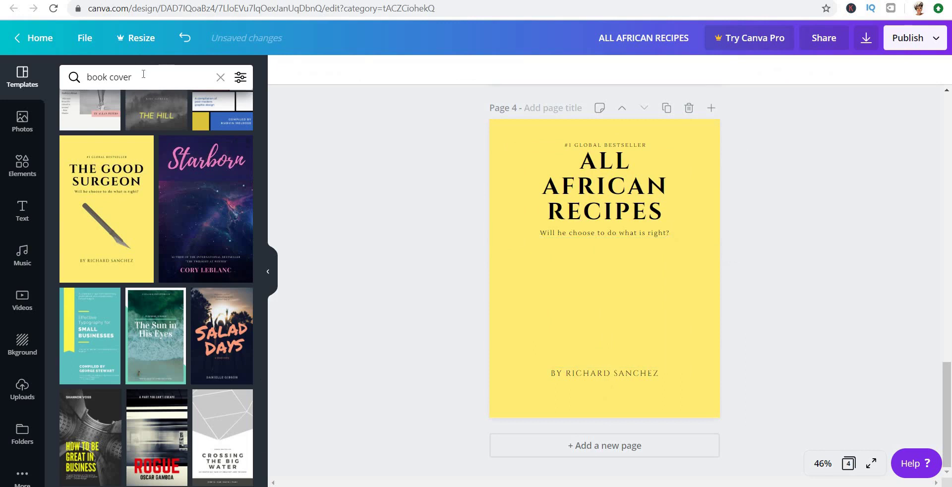
left_click_drag(132, 68, 89, 66)
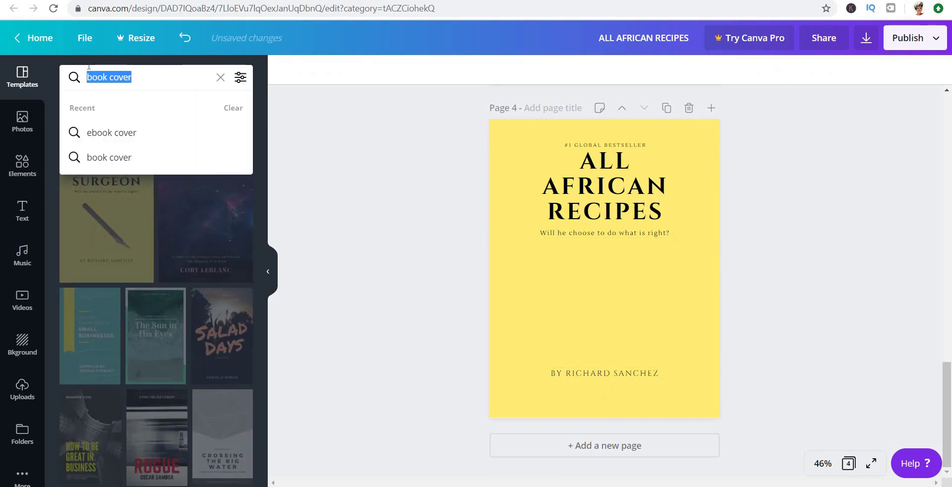
type("foo")
left_click(22, 120)
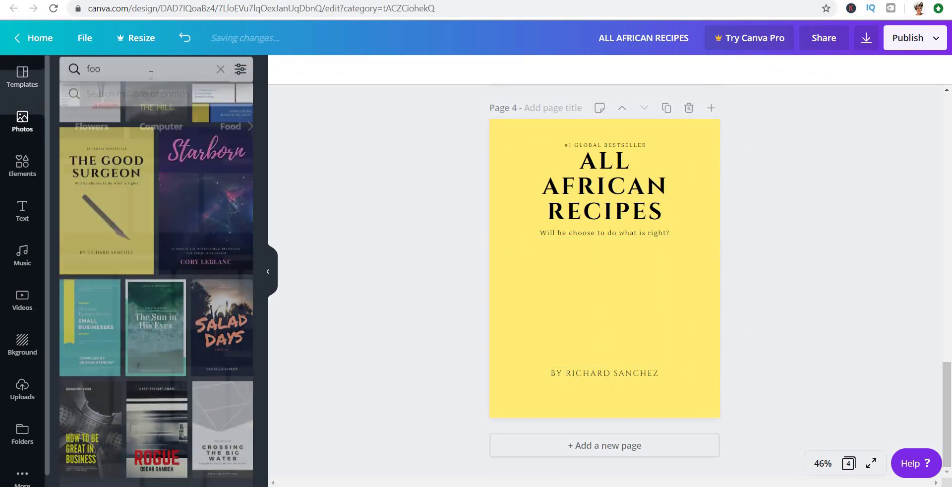
left_click(151, 77)
type("food")
key("Return")
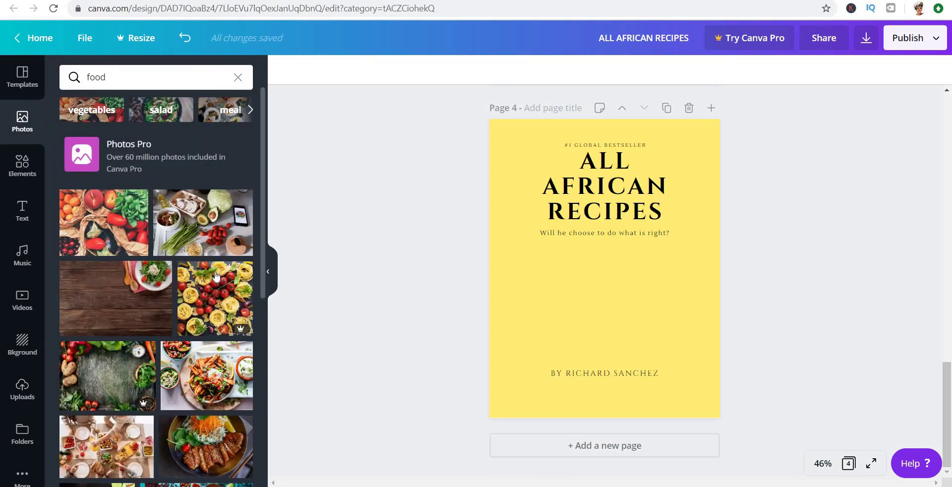
Place the photo of the stir-fry plate with lettuce on the cover, scaled to fit between the subtitle and the author line
scroll(174, 342, "down", 3)
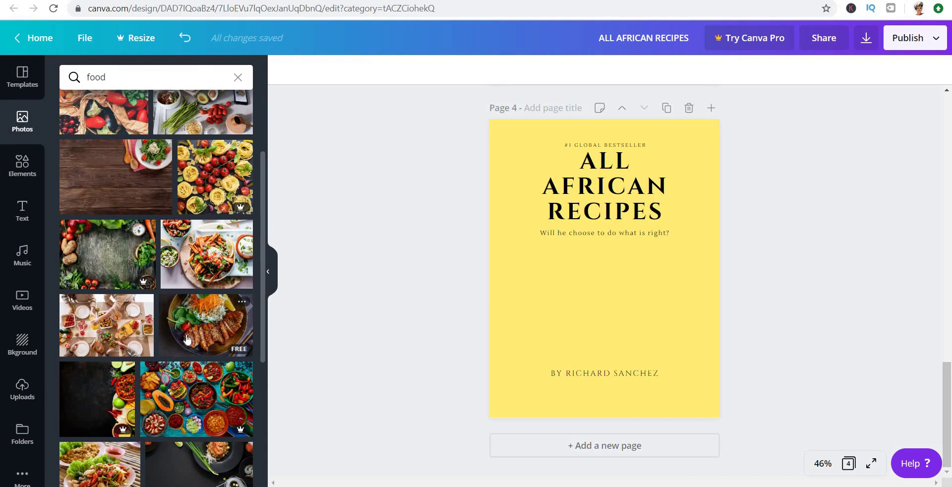
scroll(187, 339, "down", 3)
left_click_drag(587, 318, 587, 261)
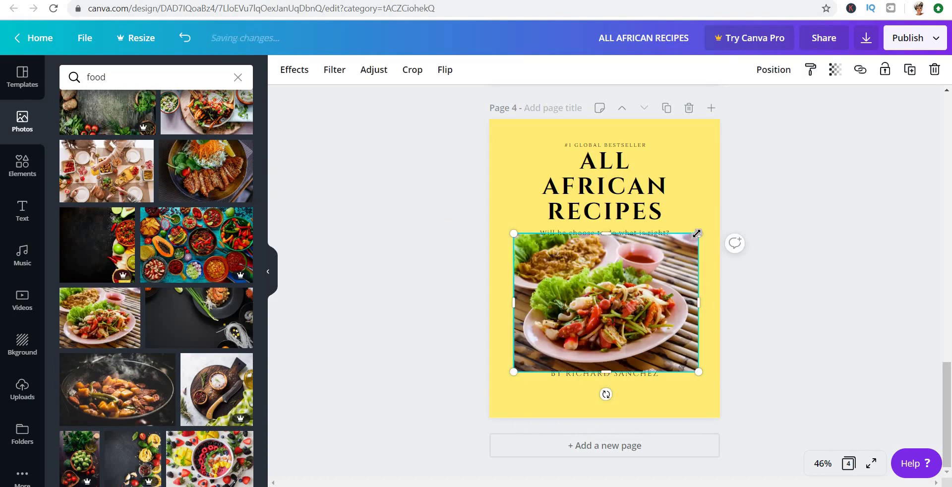
mouse_move(647, 288)
left_mouse_down()
mouse_move(680, 262)
mouse_move(673, 253)
mouse_move(634, 276)
mouse_move(642, 275)
left_mouse_up()
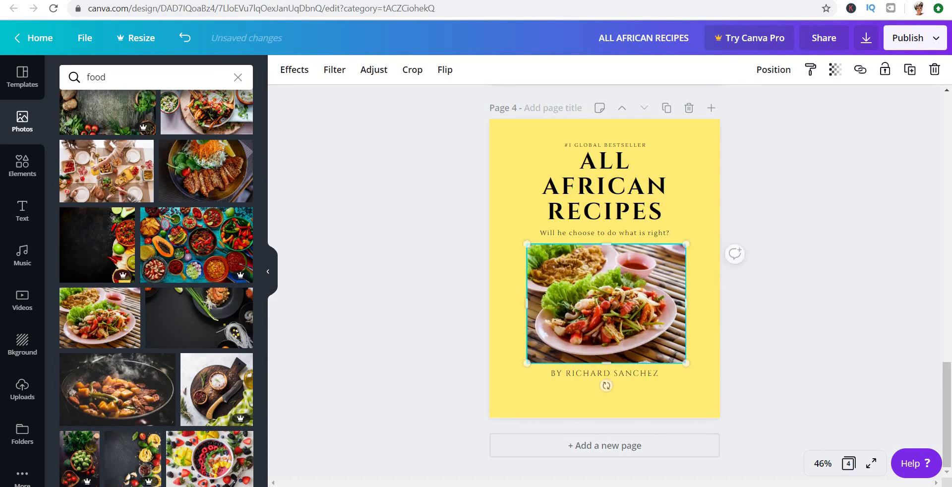
right_click(687, 402)
left_click_drag(660, 326, 657, 325)
Browse all existing designs and open the "HASHTAG HACKER" ebook cover as a reference
scroll(658, 325, "up", 20)
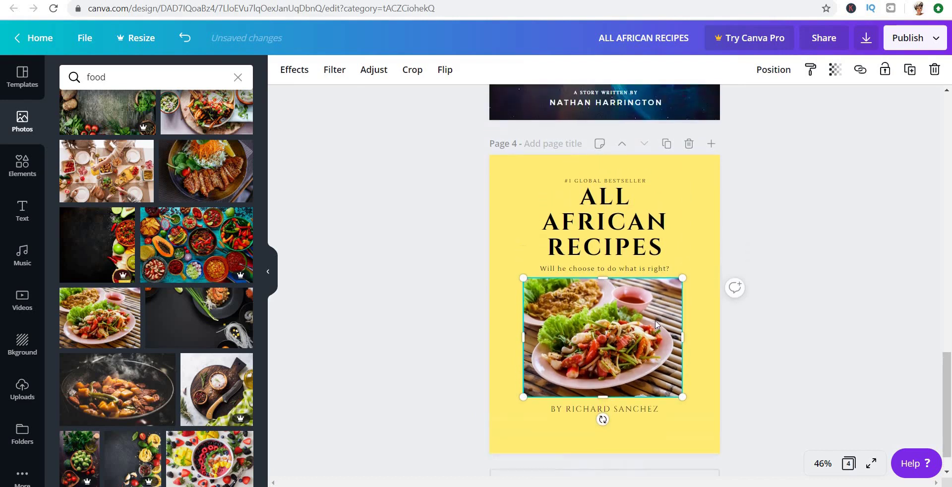
scroll(656, 323, "down", 2)
scroll(656, 324, "up", 2)
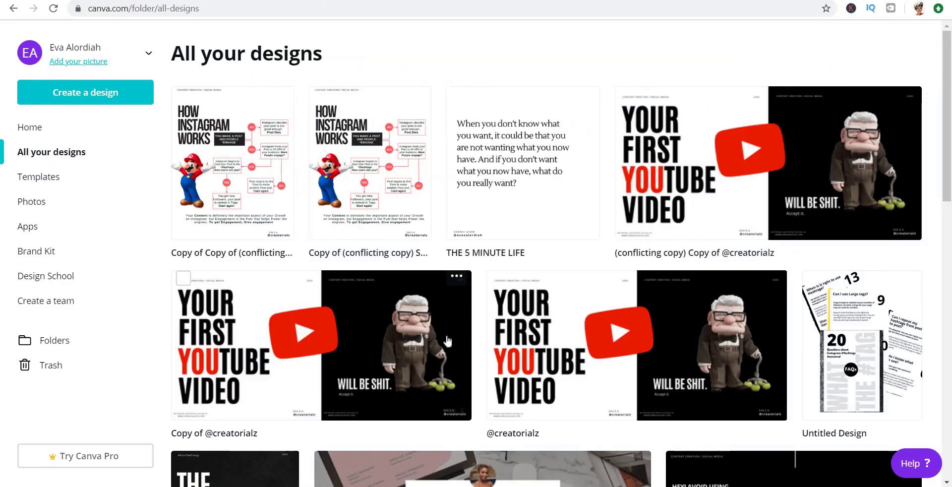
scroll(379, 278, "down", 6)
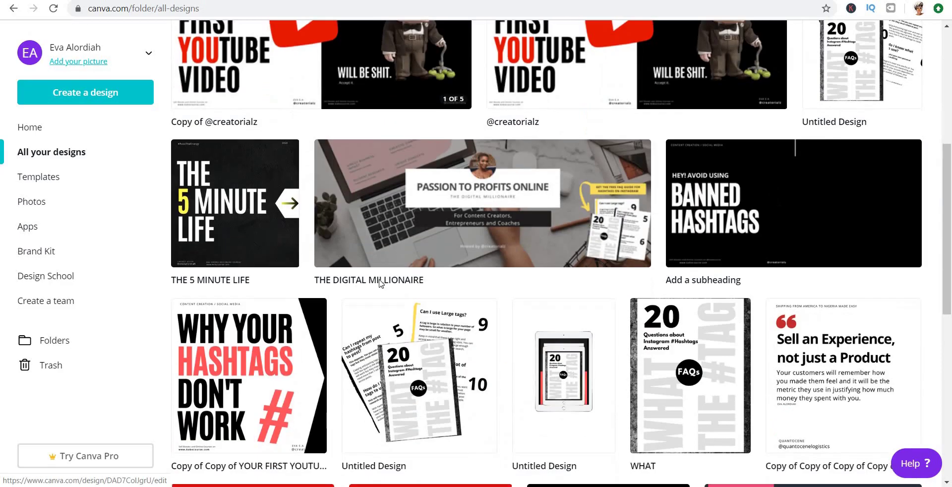
scroll(544, 204, "down", 10)
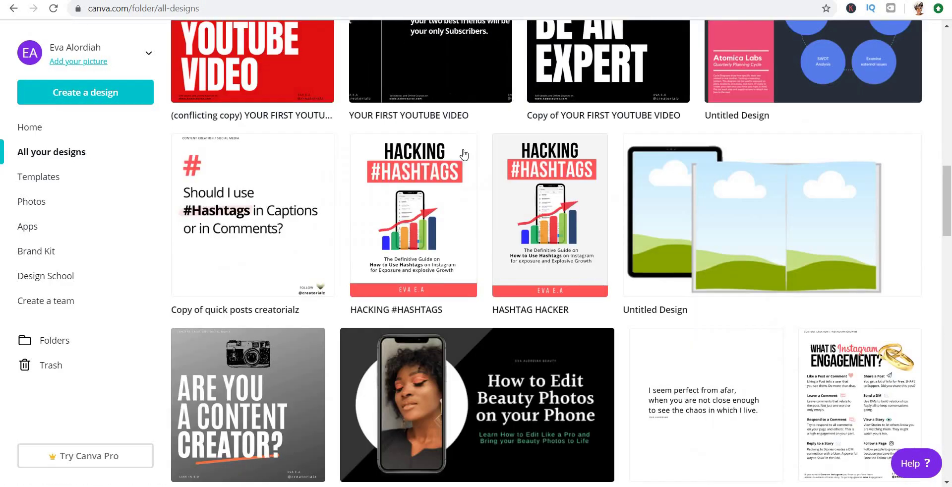
left_click(544, 205)
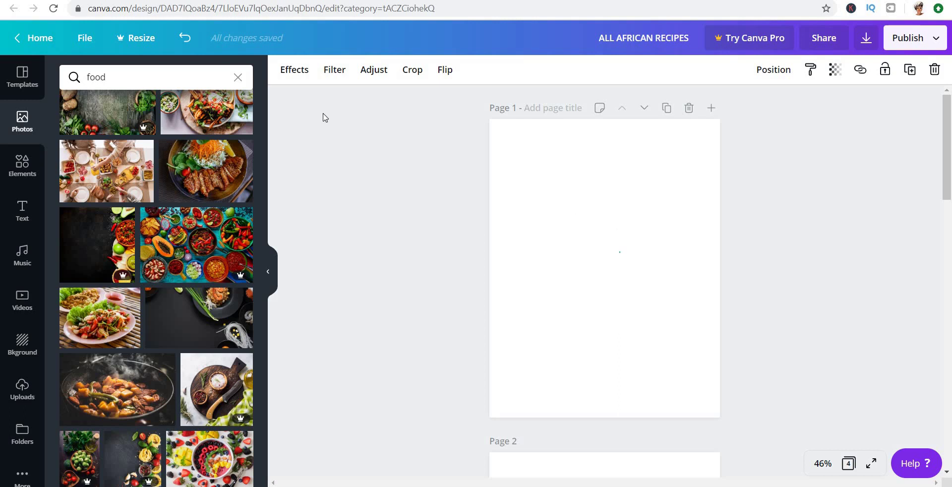
Give the blank page 1 a custom very light grey background, lighter than the default #d9d9d9 swatch
left_click(323, 117)
left_click(285, 69)
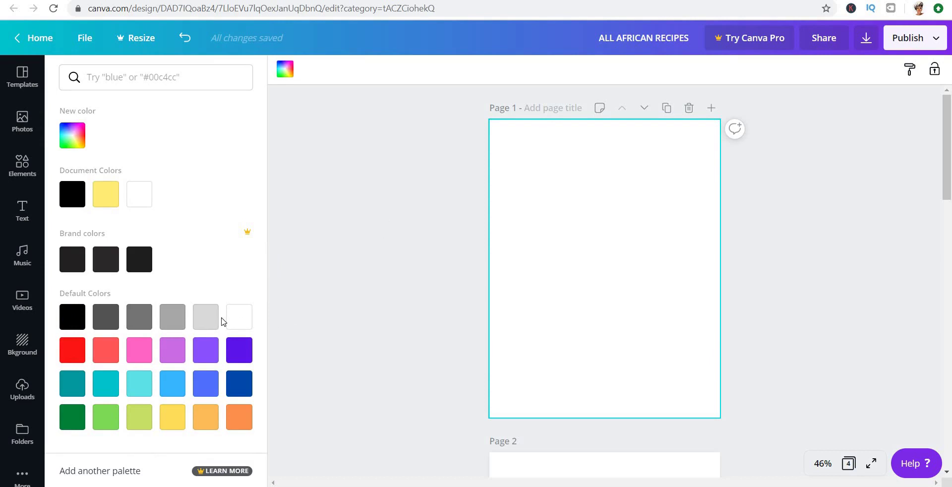
left_click(205, 319)
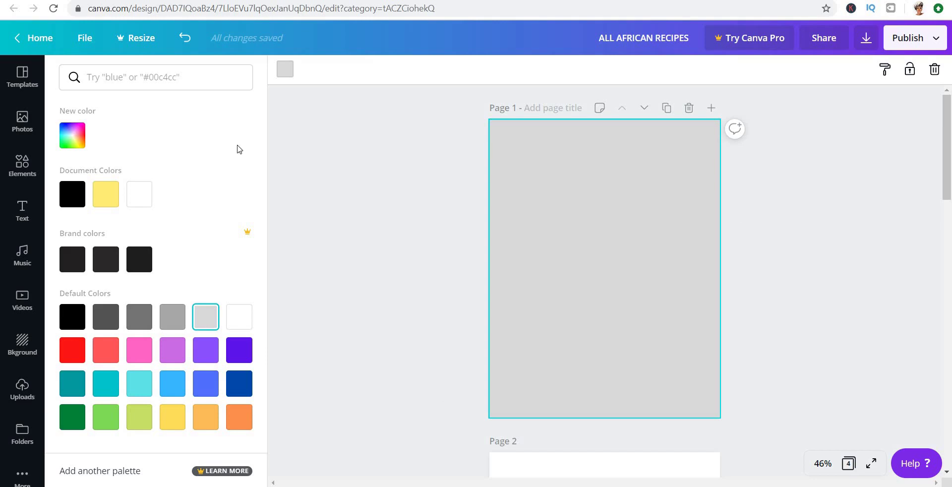
left_click(77, 133)
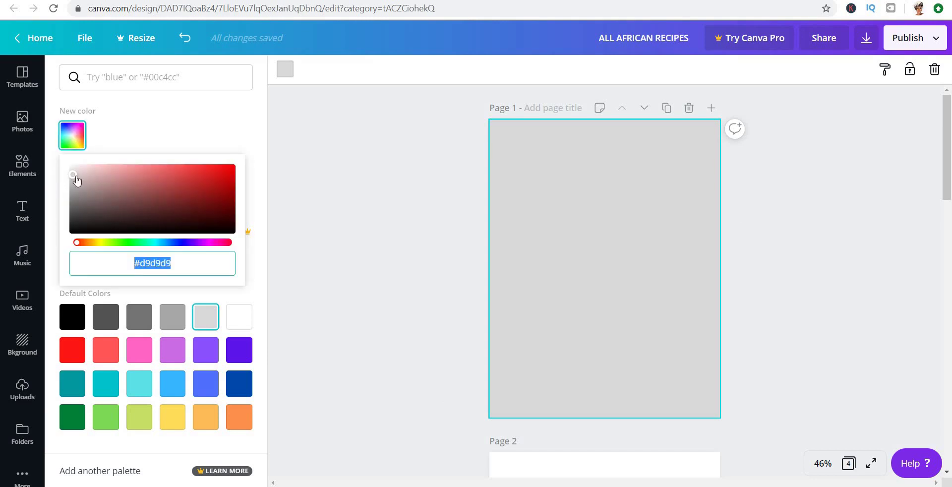
left_click_drag(73, 175, 54, 142)
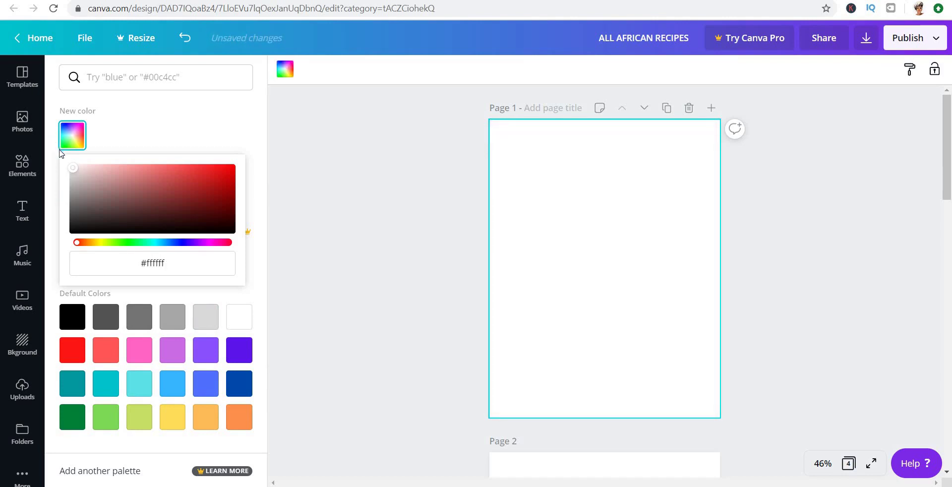
left_click_drag(67, 172, 68, 170)
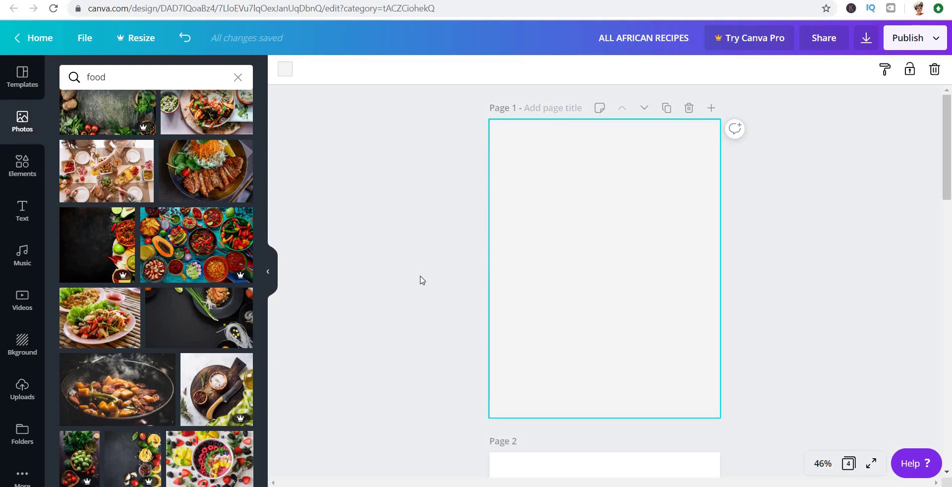
Add a square to page 1 and reshape it into a thin bar 8.5 in wide along the page's bottom edge
left_click(23, 165)
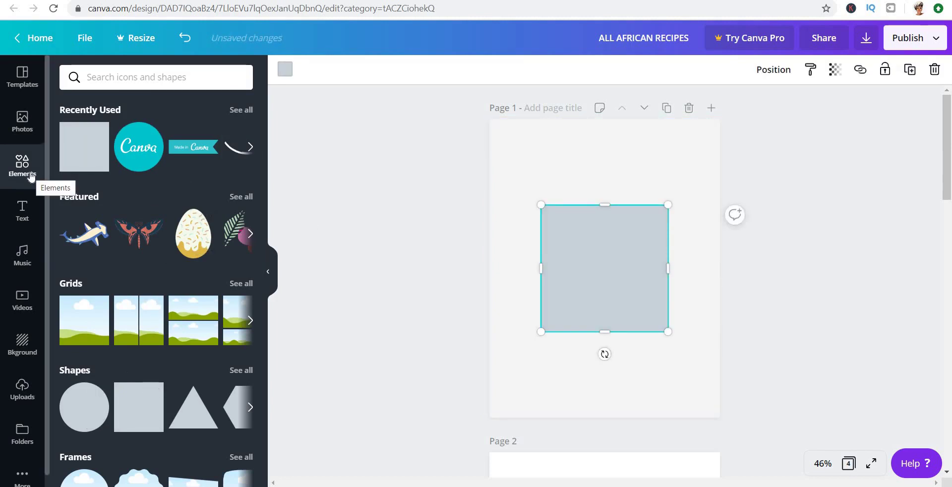
left_click(141, 402)
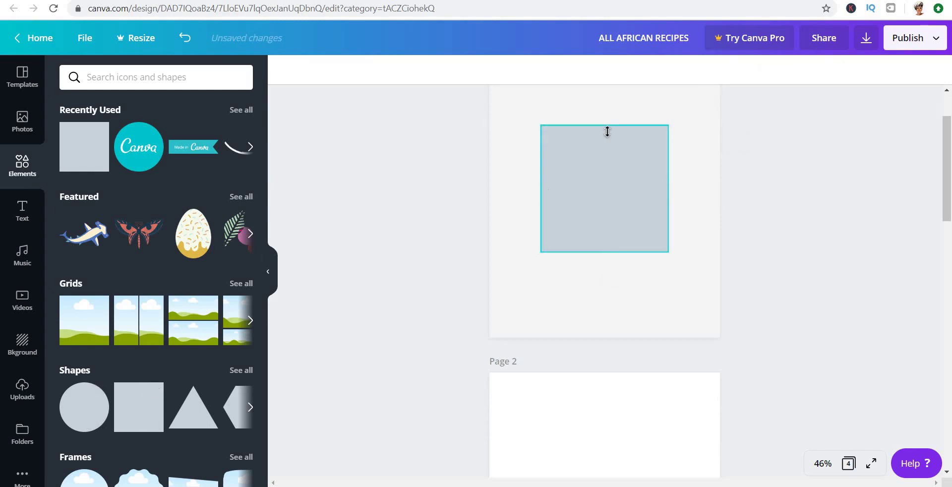
left_click_drag(603, 125, 552, 325)
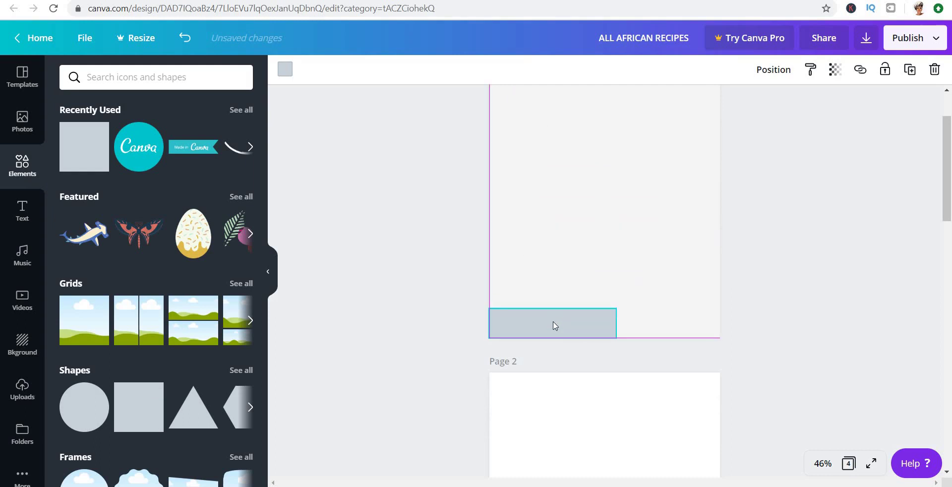
left_click_drag(617, 323, 720, 320)
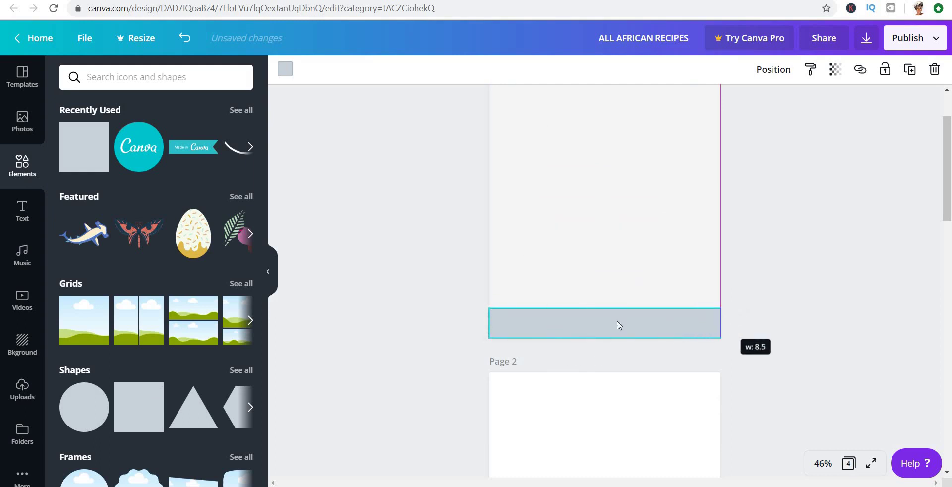
left_click_drag(602, 311, 603, 311)
scroll(603, 315, "up", 2)
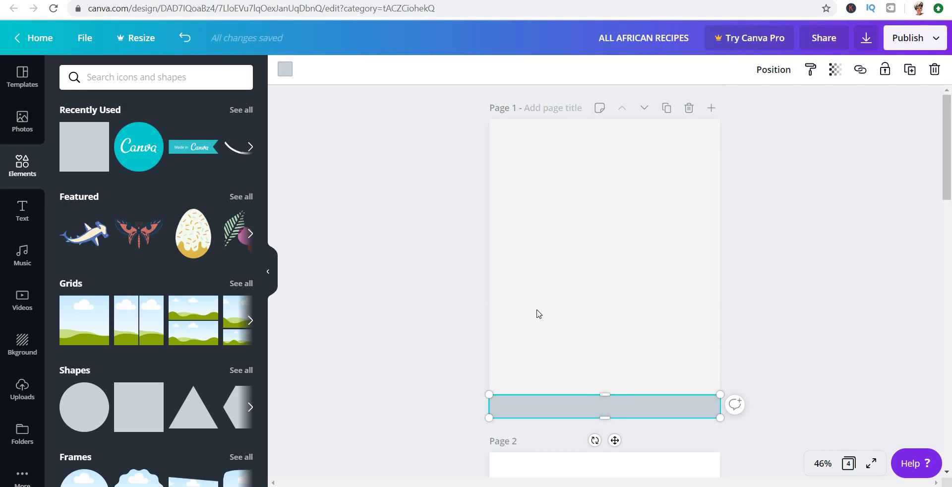
scroll(538, 313, "down", 15)
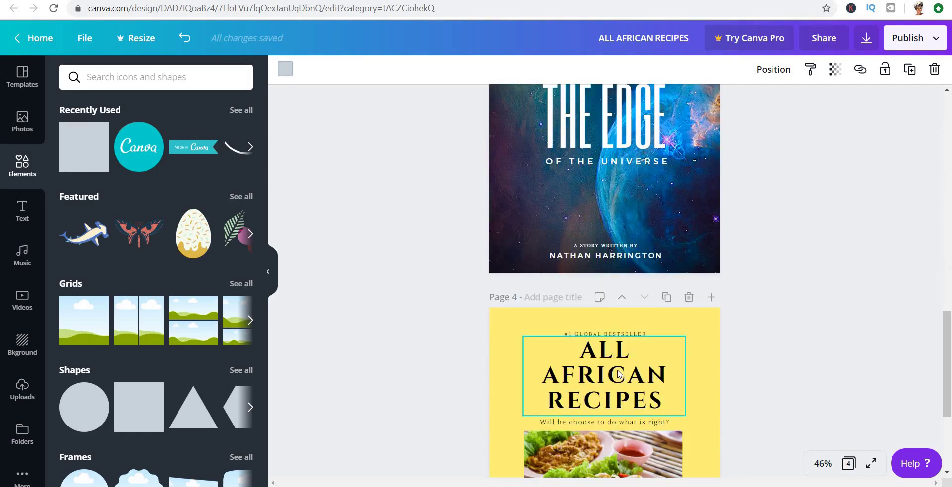
scroll(619, 375, "up", 10)
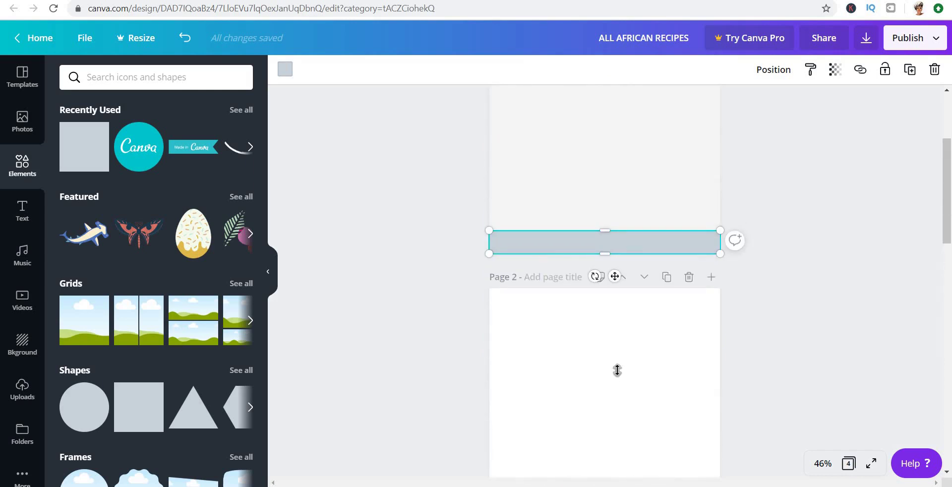
scroll(617, 370, "up", 4)
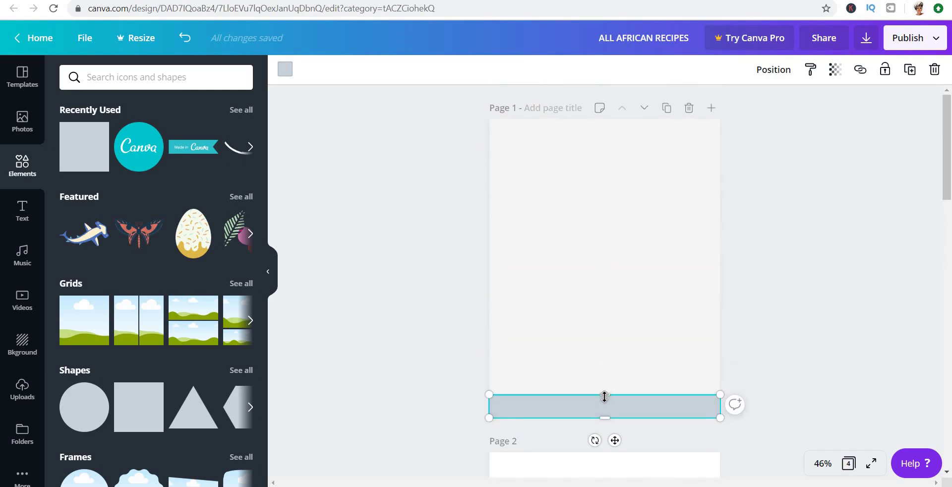
right_click(605, 400)
left_click(570, 249)
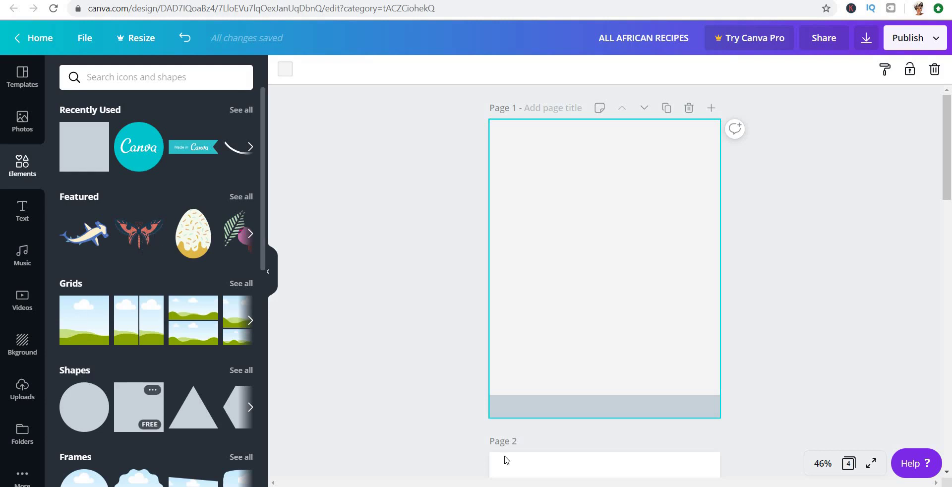
Recolour the bar along page 1's bottom edge coral red and place a duplicate of it across the middle of the page
left_click(575, 403)
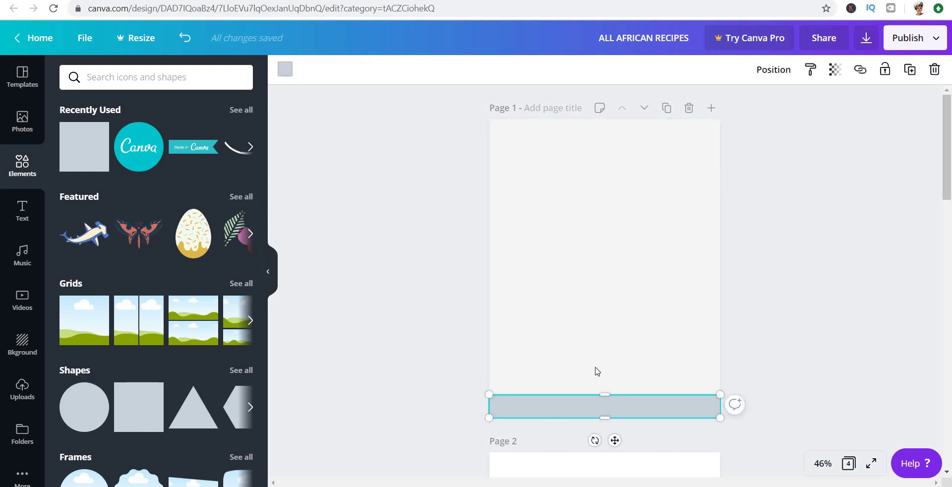
left_click(285, 70)
left_click(106, 356)
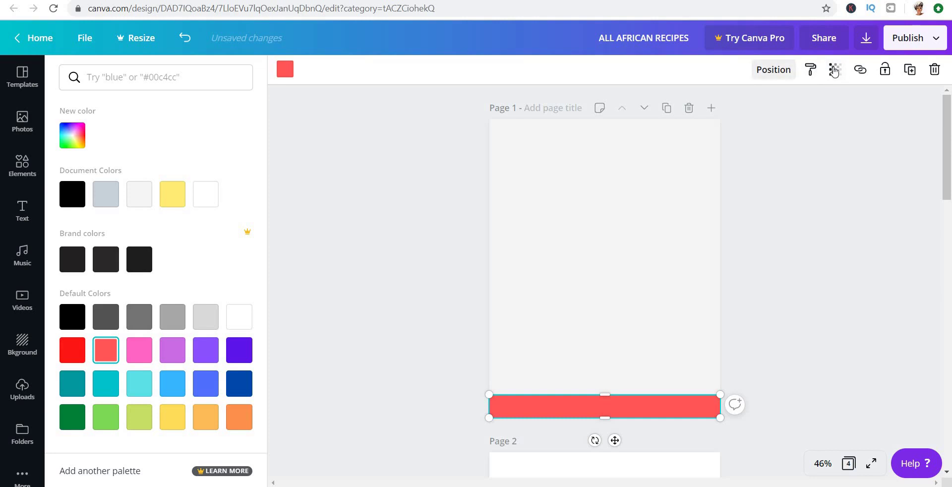
right_click(911, 71)
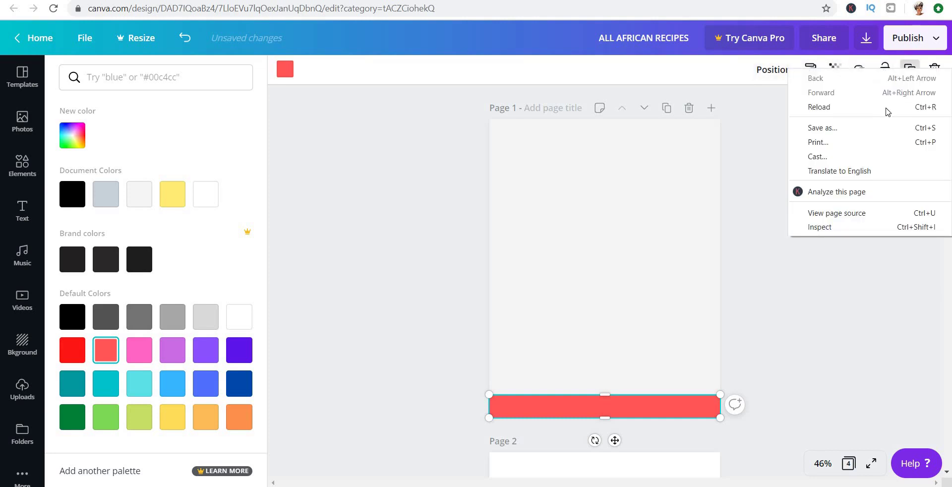
left_click(910, 70)
left_click(910, 70)
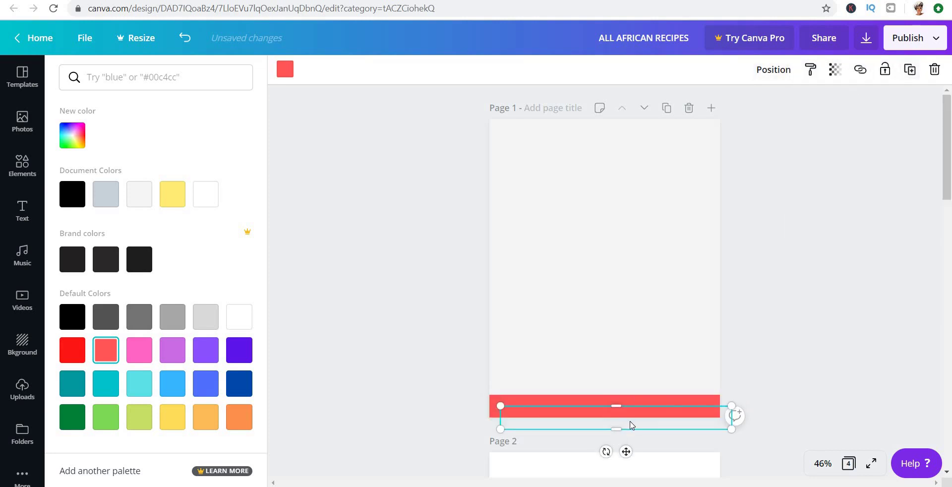
left_click_drag(630, 311, 616, 251)
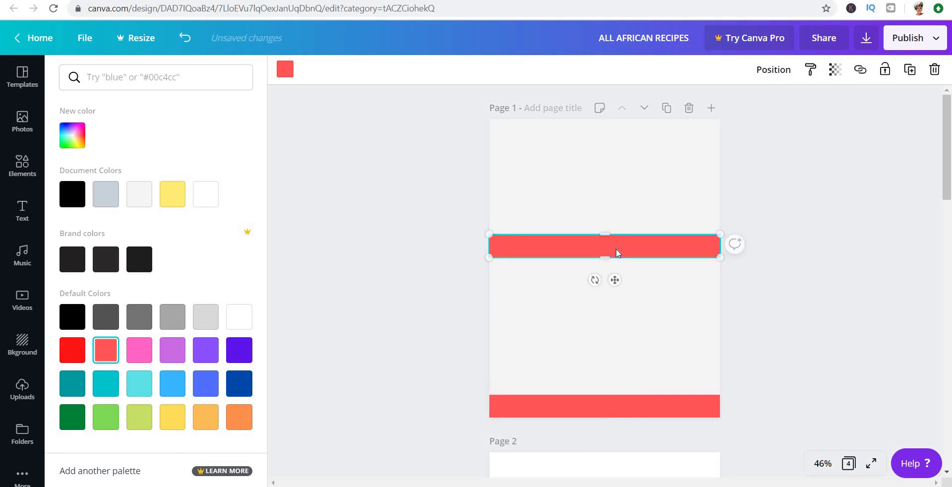
Add a heading to page 1 reading "HACKING HASHTAG" in capitals, split over two lines
left_click(23, 166)
left_click(23, 211)
left_click(121, 147)
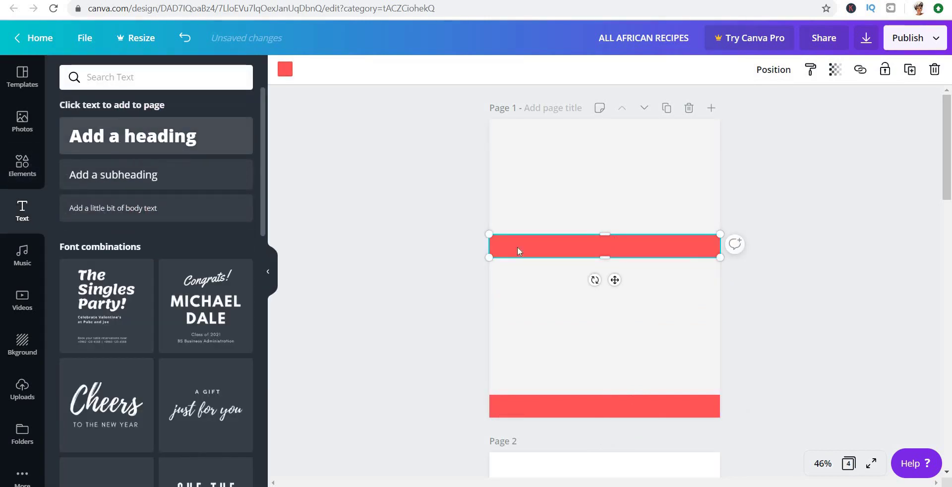
key("Caps_Lock")
type("HACKING")
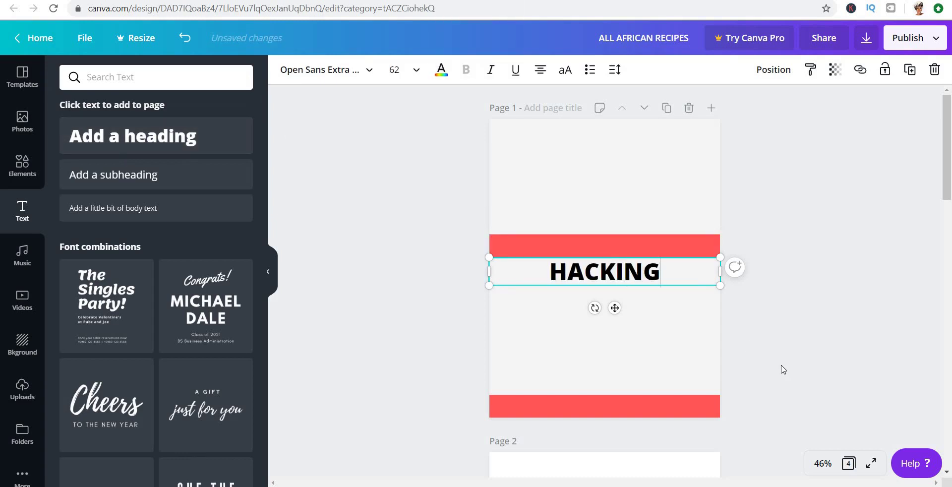
key("Return")
type("HAS")
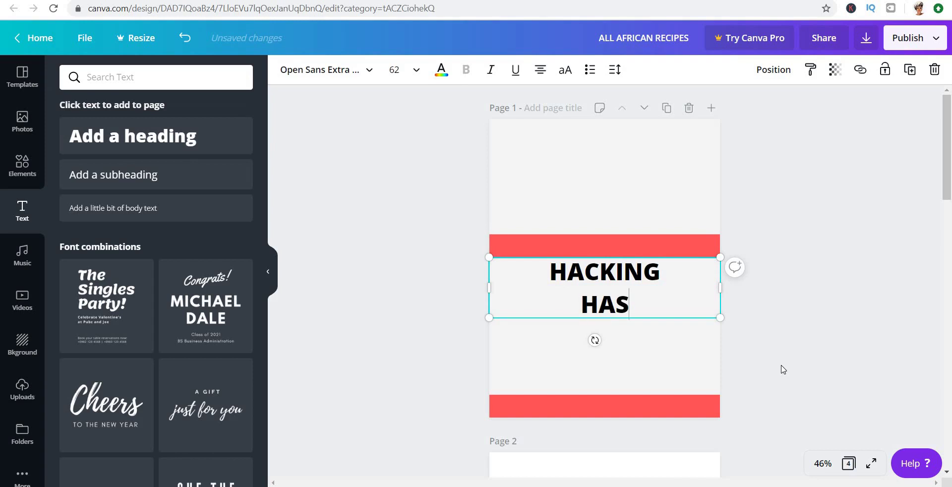
type("HTAG")
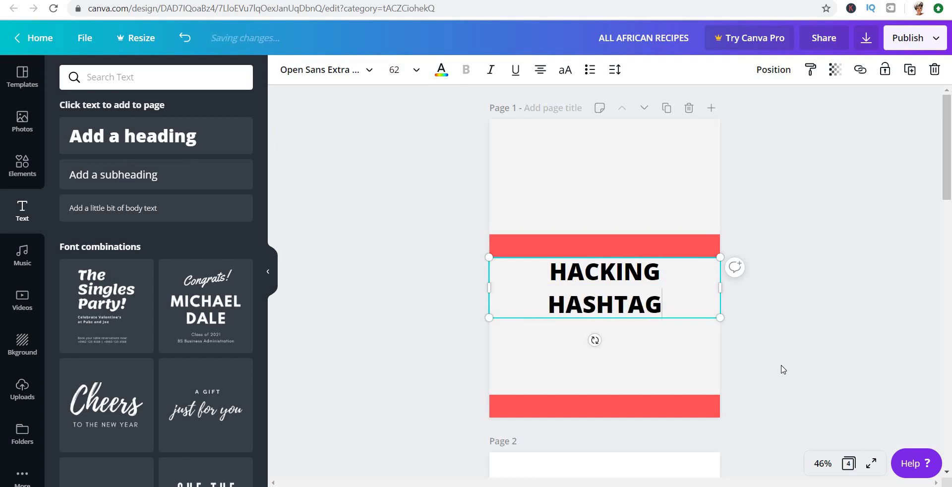
Move the two-line heading up near the page's top edge, keep it centre-aligned, and set its font to Antonio Bold
key("ctrl+a")
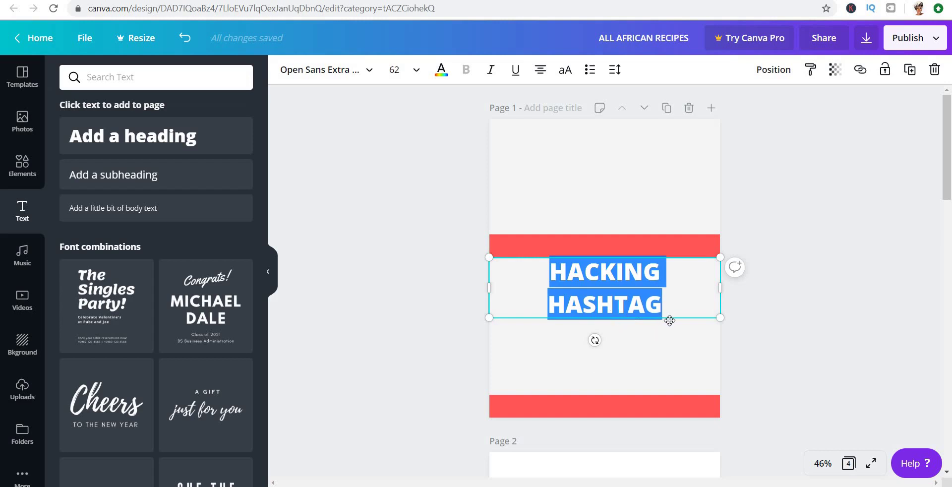
left_click_drag(668, 317, 666, 200)
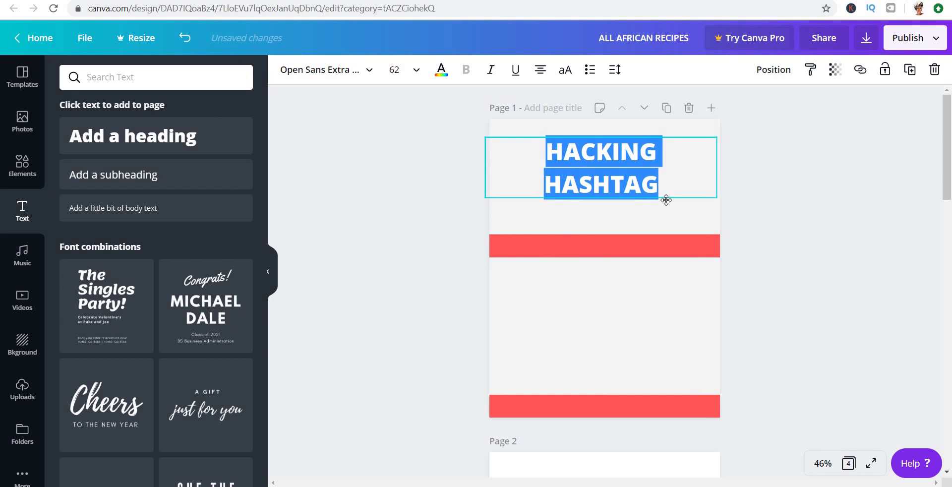
left_click(541, 70)
left_click(541, 69)
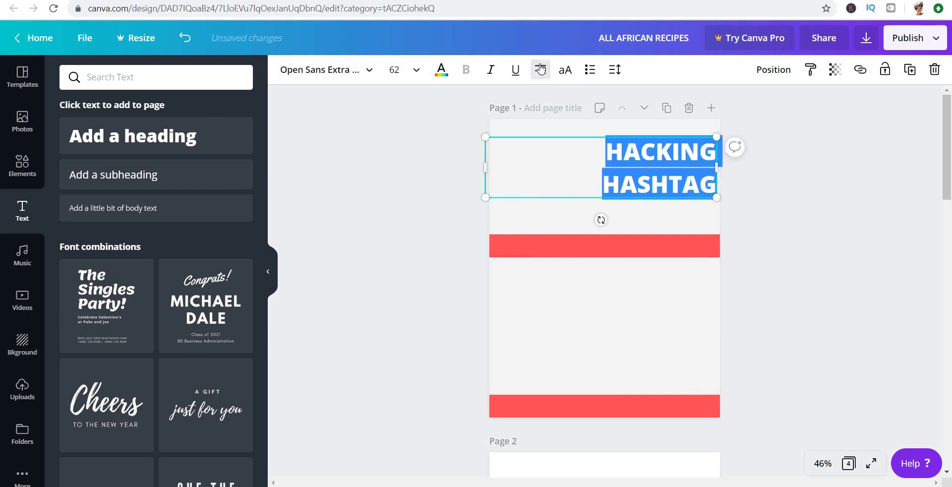
left_click(541, 69)
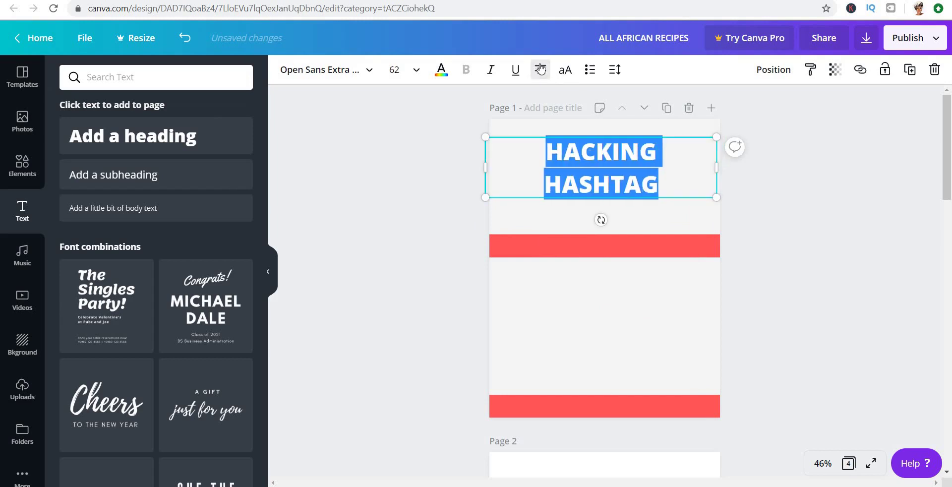
left_click(368, 70)
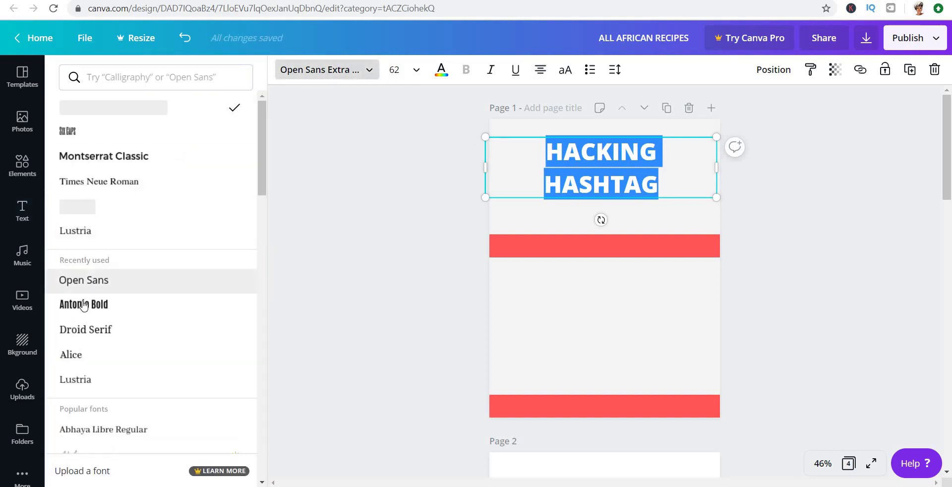
left_click(83, 304)
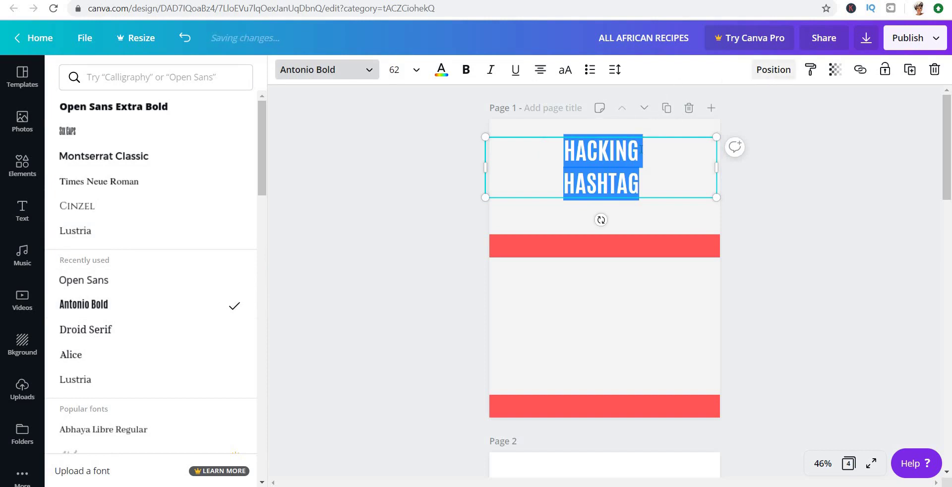
Remove the second line from the heading so that it reads only "HACKING"
left_click(640, 179)
left_click_drag(640, 185, 566, 185)
key("BackSpace")
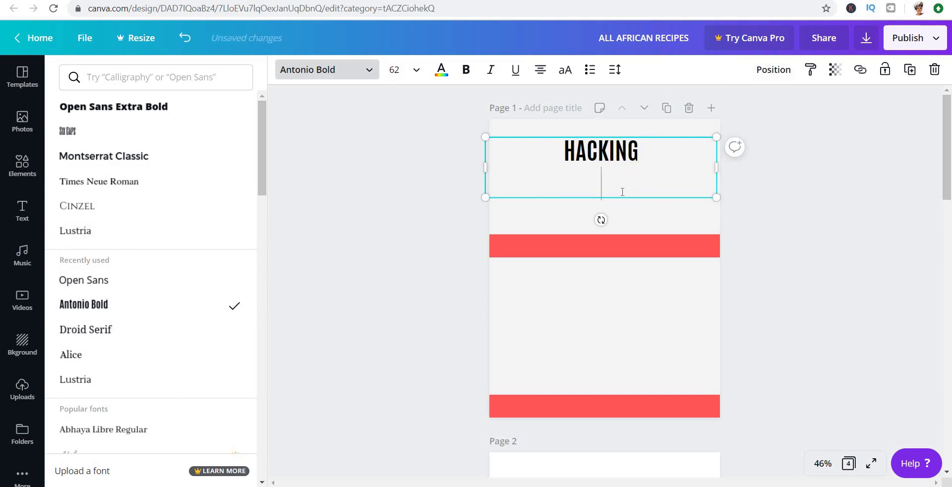
key("BackSpace")
key("BackSpace")
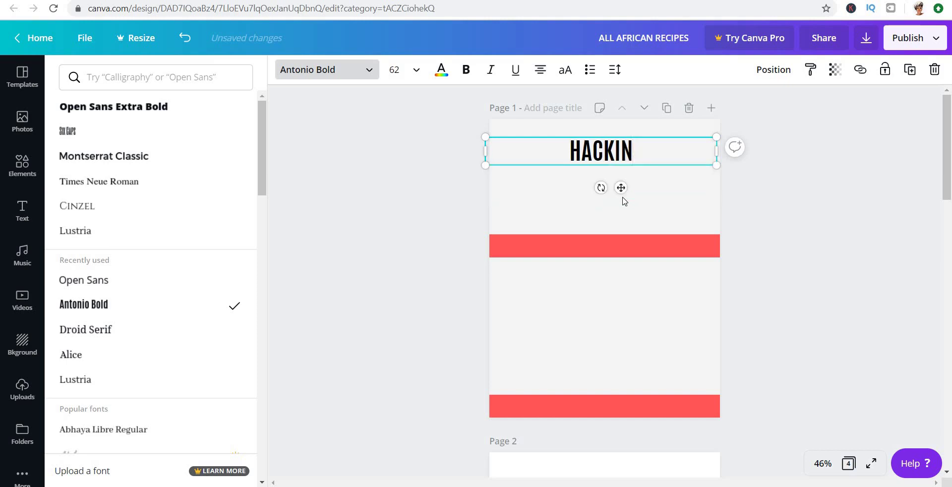
type("G")
Place a copy of the heading directly below it, reword it as "HASHTAGS", enlarge it to size 86.3 and centre it on the page
left_click_drag(609, 158, 613, 182)
double_click(614, 182)
type("HASHTAG")
left_click_drag(720, 192, 843, 233)
left_click_drag(661, 225, 616, 221)
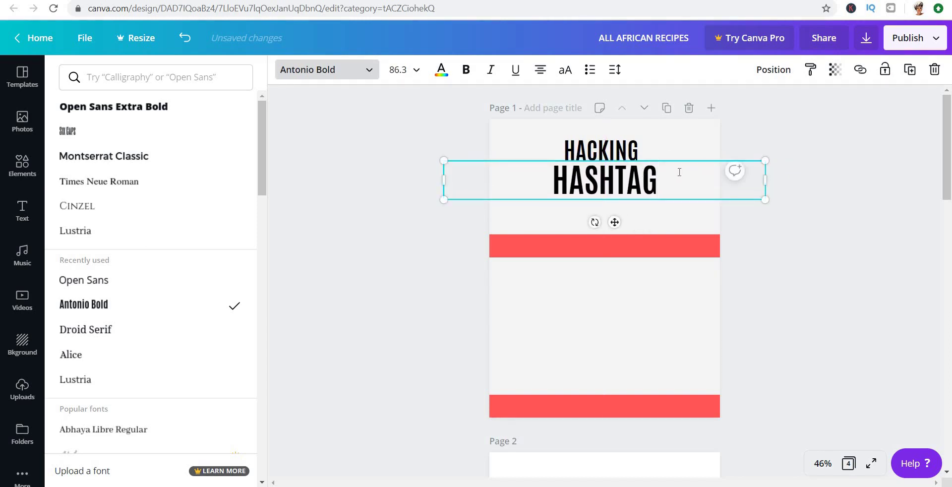
left_click(680, 172)
type("S")
Try white as the text colour for both title lines together, and undo it
left_click(581, 156)
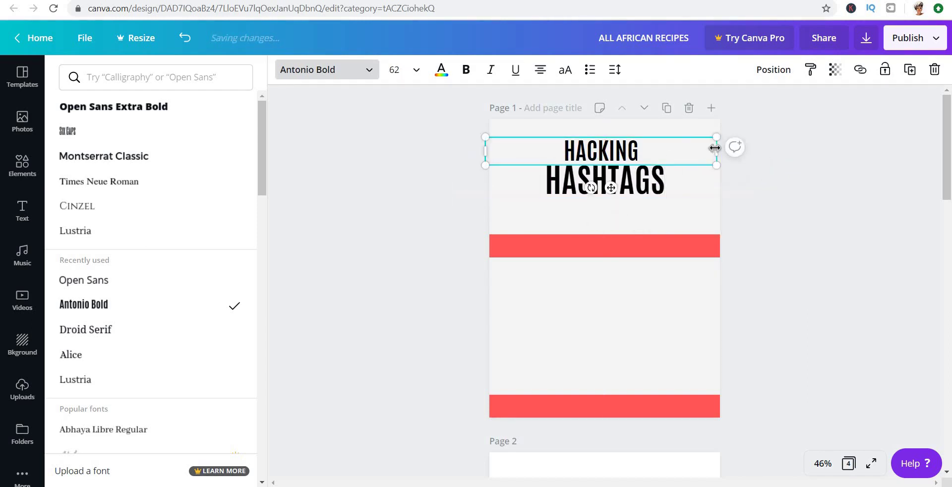
left_click(636, 162)
left_click(636, 154)
left_click(643, 184, "shift")
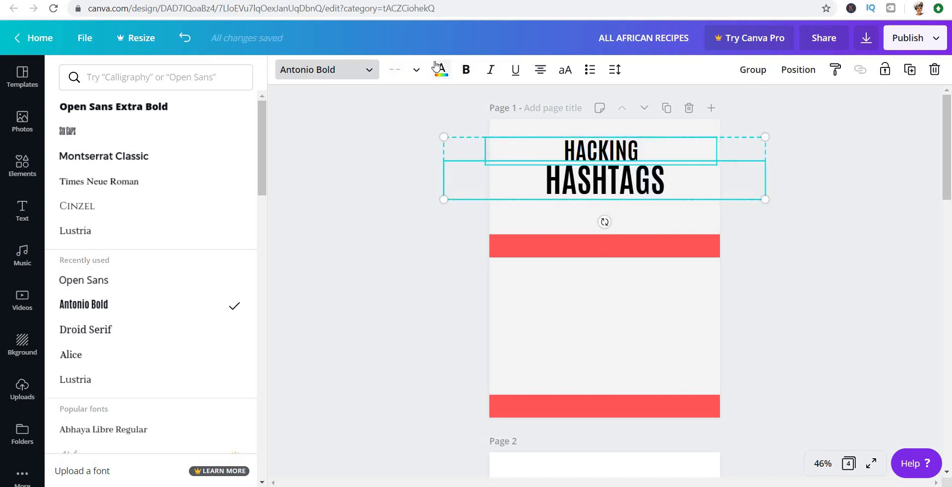
left_click(442, 70)
left_click(217, 194)
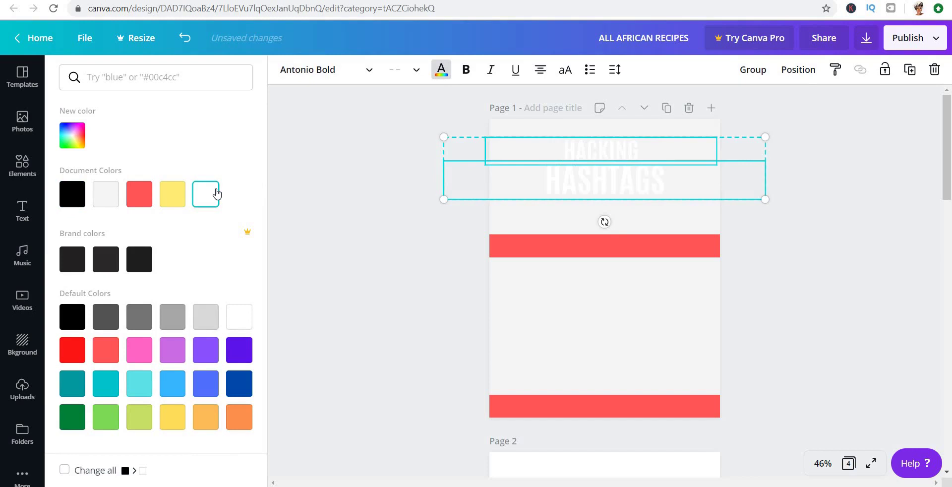
key("ctrl+z")
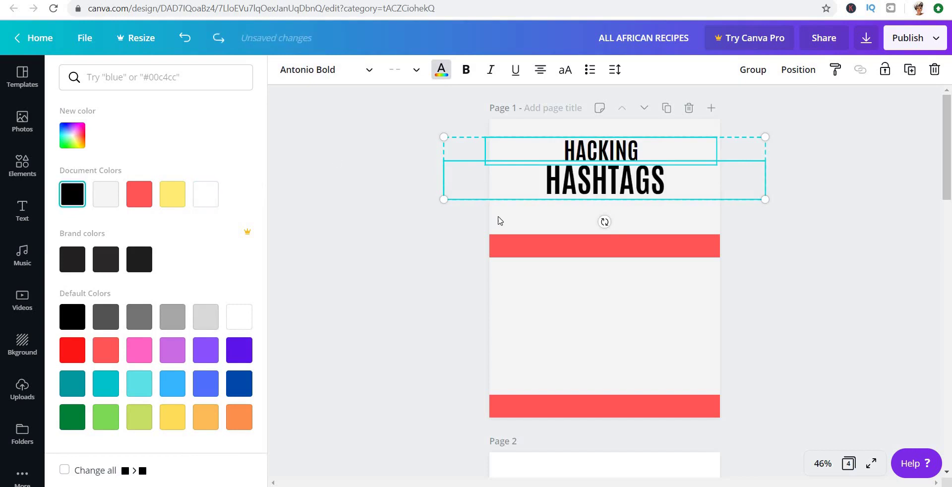
key("Escape")
key("Escape")
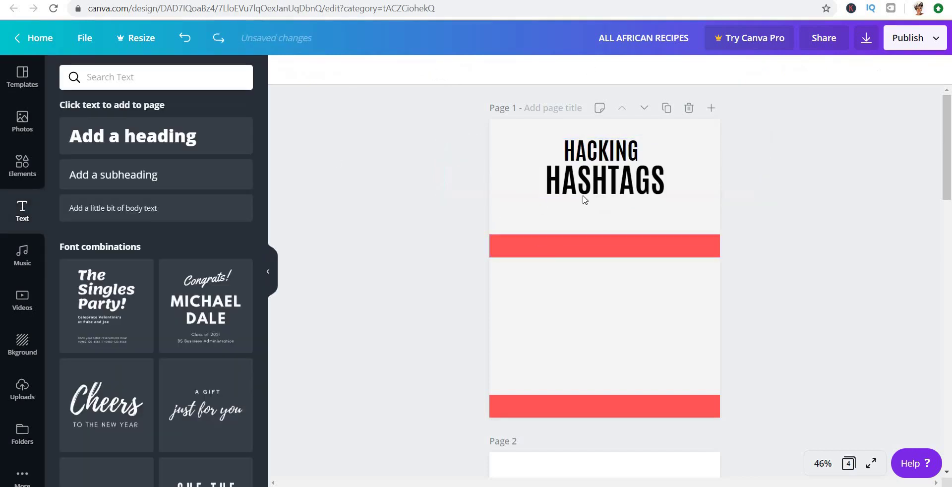
Set the text colour of the "HASHTAGS" line alone to white
left_click(583, 193)
left_click(441, 69)
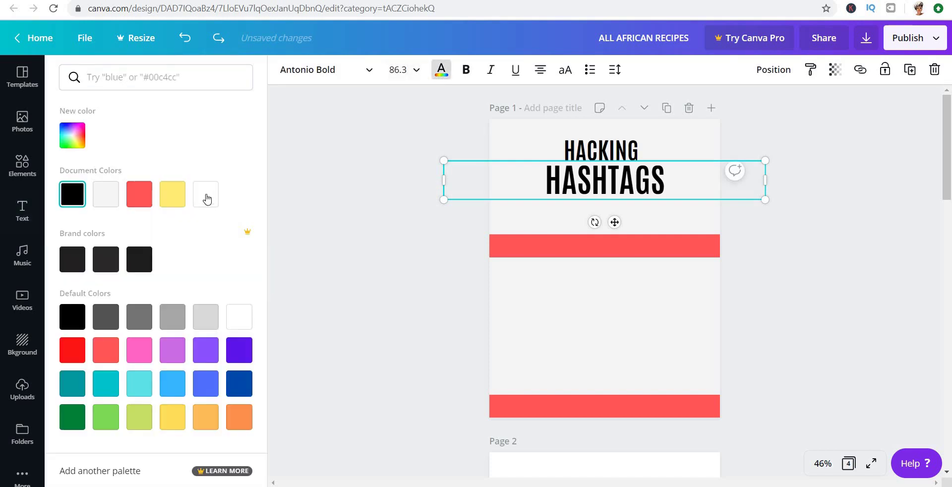
key("ctrl+shift+z")
key("Escape")
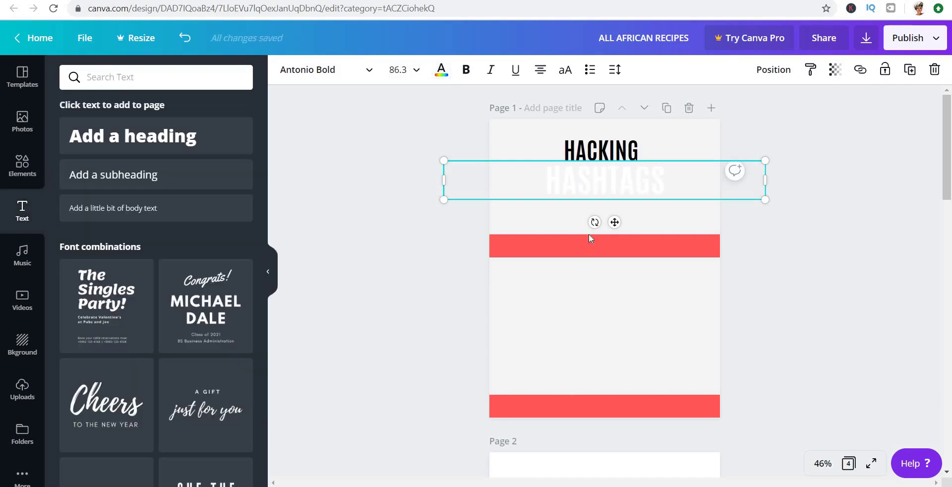
Move the middle coral bar behind the "HASHTAGS" text and increase its height to about 1.3 in
left_click(589, 237)
mouse_move(589, 191)
left_mouse_down()
mouse_move(600, 181)
mouse_move(605, 199)
left_mouse_up()
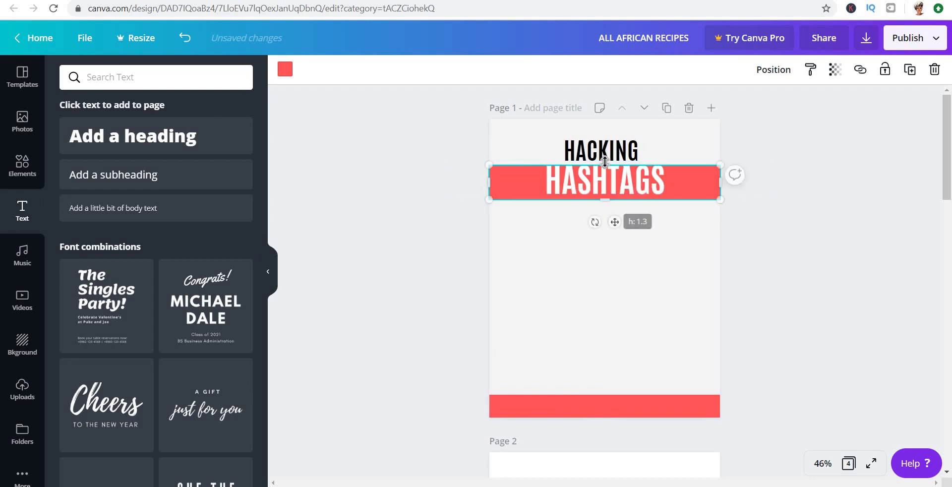
left_click_drag(603, 158, 604, 160)
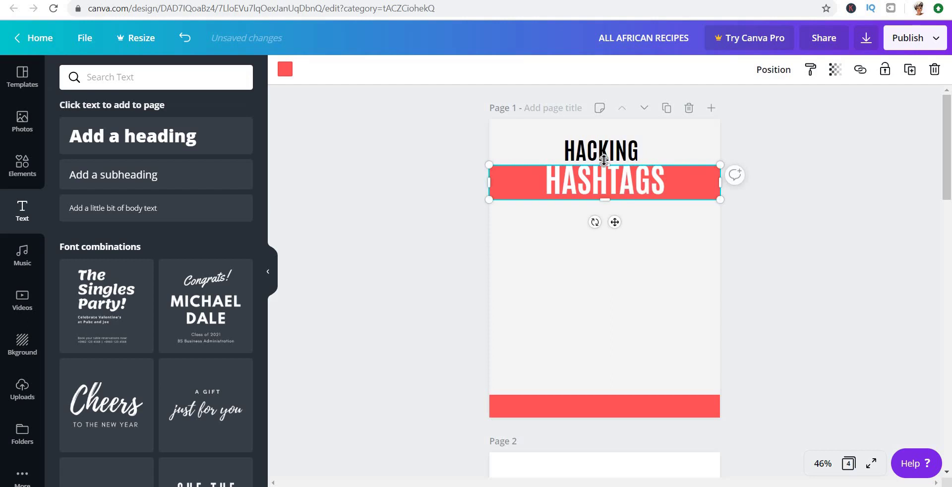
Nudge the coral bar up to centre it vertically behind "HASHTAGS", and narrow both its sides to just beyond the word
key("Up")
key("Up")
key("Up")
key("Up")
key("Up")
key("Up")
key("Up")
key("Up")
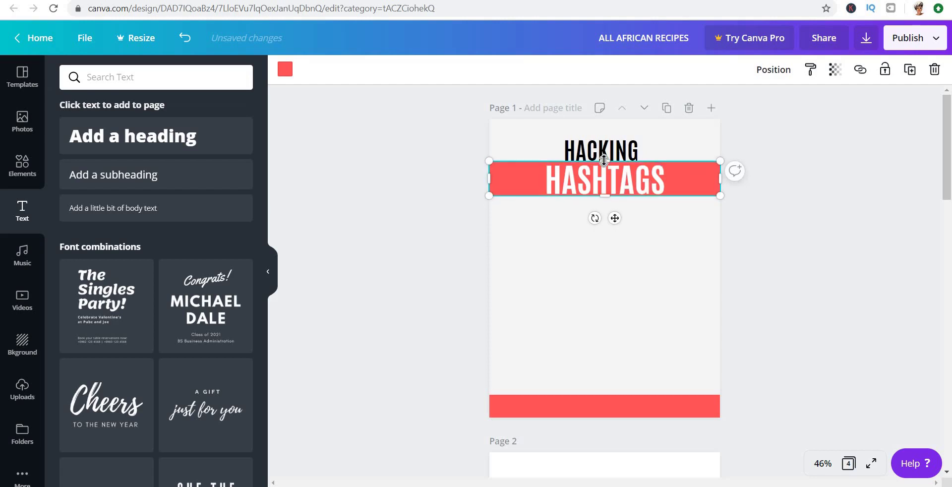
key("Down")
key("Down")
key("Down")
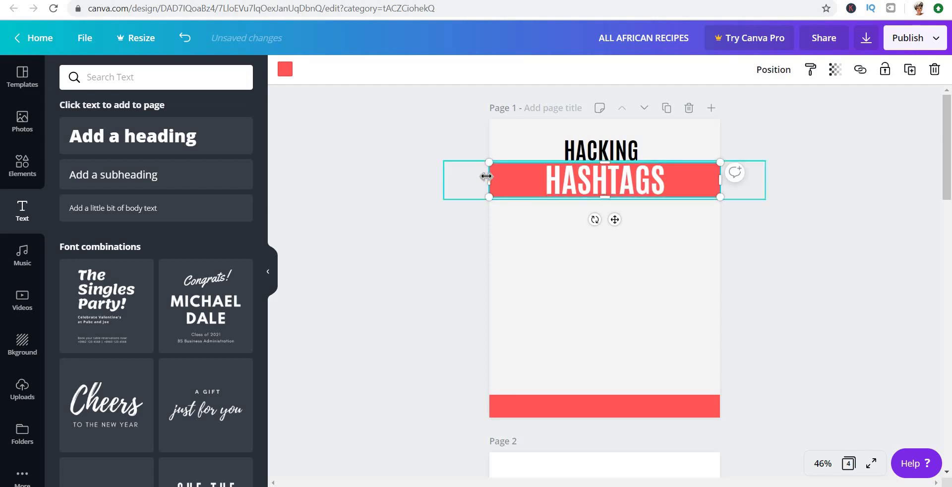
left_click_drag(518, 173, 532, 173)
left_click_drag(720, 175, 680, 171)
Enlarge the "HACKING" line to size 73.5 and centre it on the page directly above the coral "HASHTAGS" bar
left_click(612, 154)
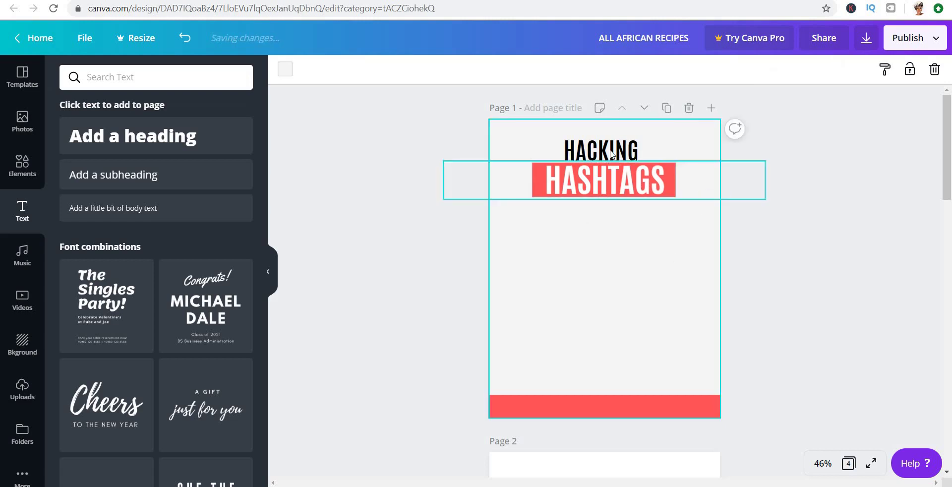
left_click(611, 154)
left_click_drag(716, 138, 683, 146)
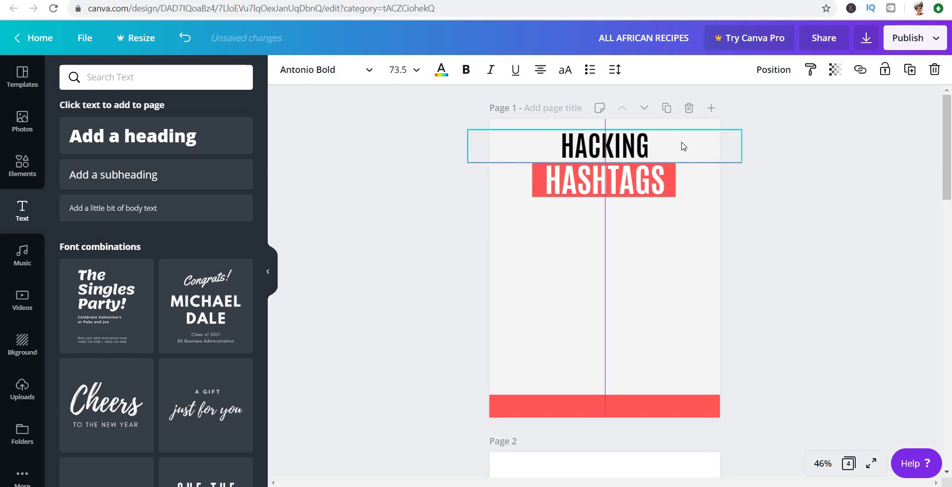
left_click(680, 257)
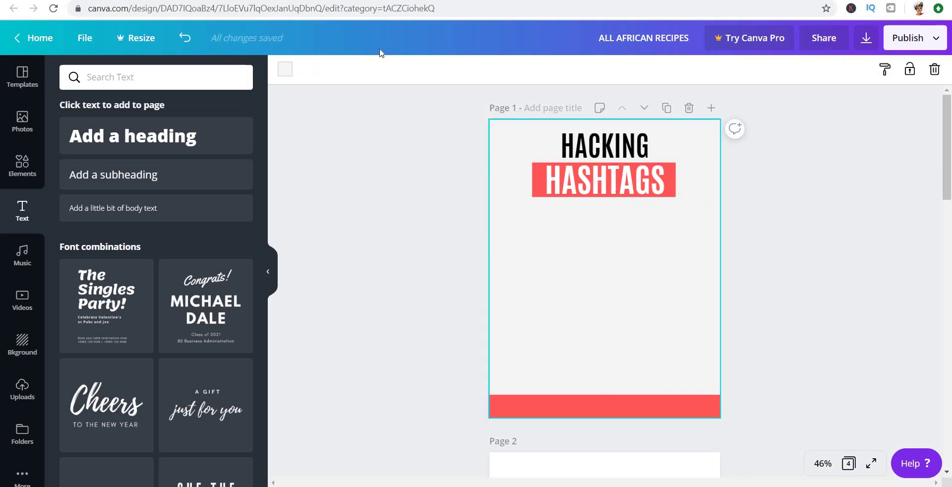
left_click(637, 145)
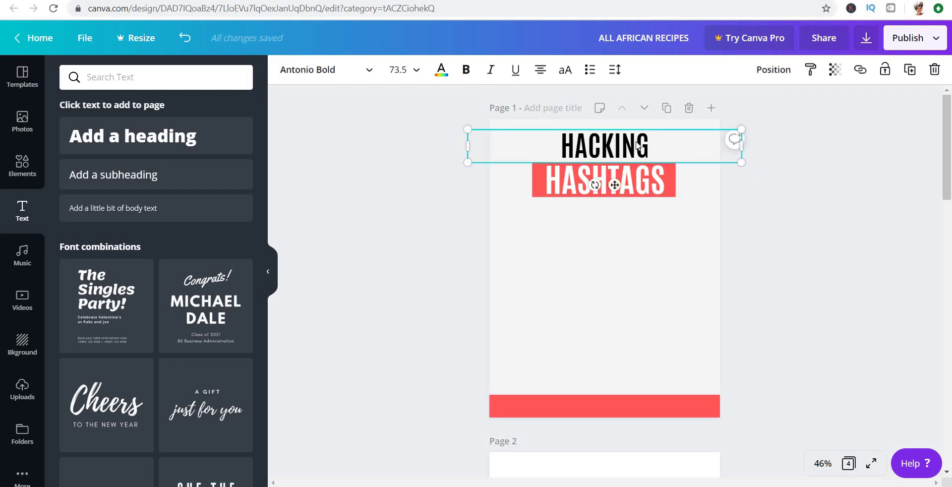
left_click(627, 293)
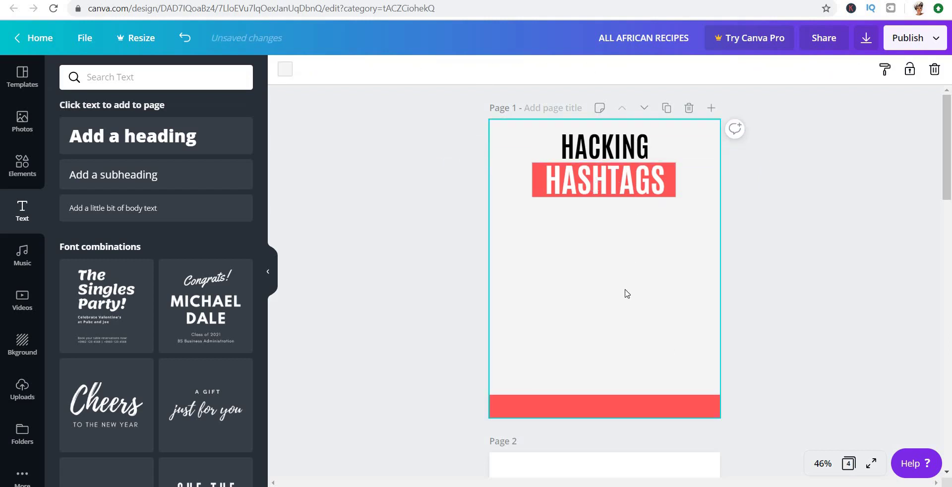
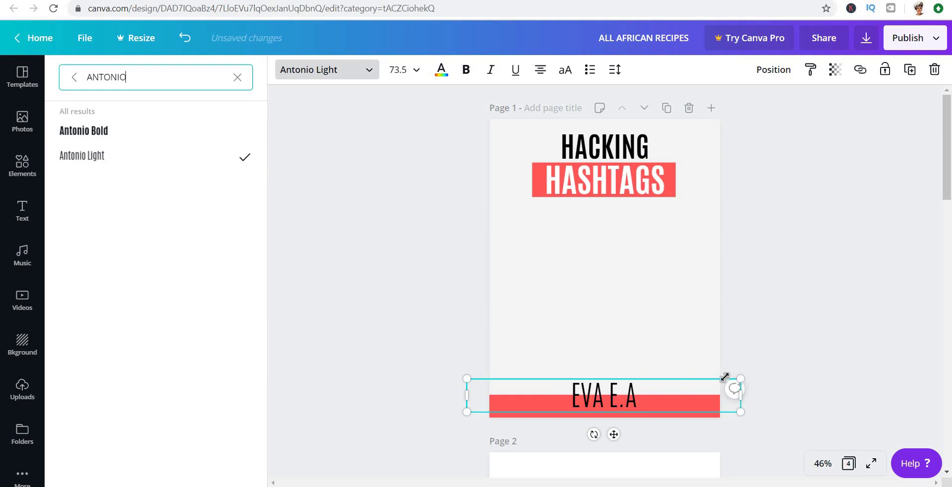
Shrink the author name to size 32, centre it in the coral bar at the foot of page 1, and make it white
left_click_drag(740, 412, 618, 431)
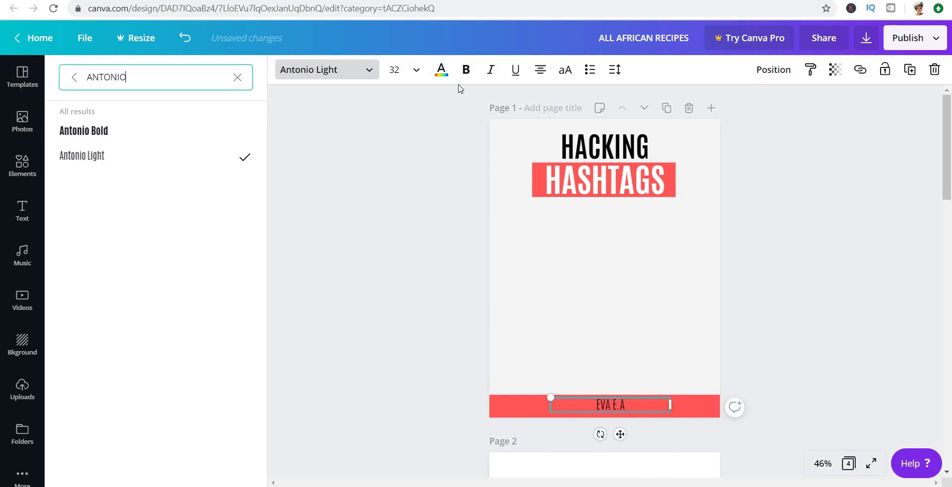
left_click(442, 73)
left_click(239, 316)
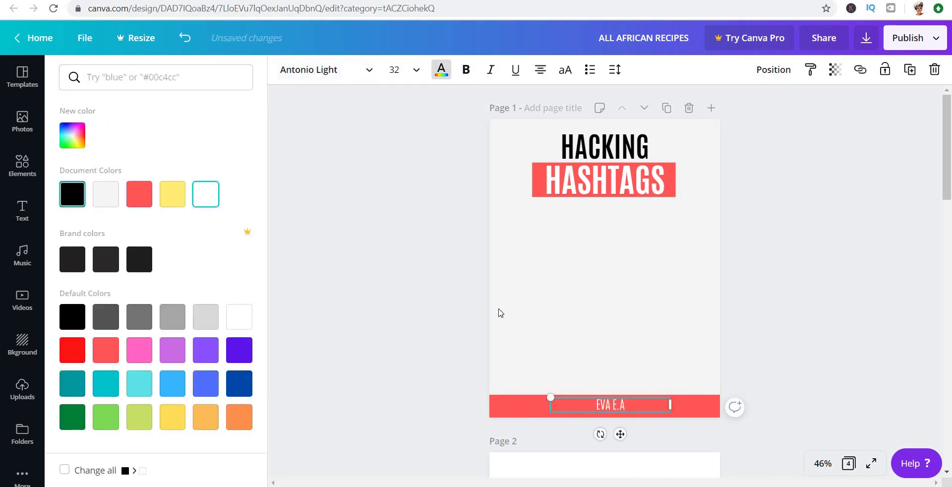
left_click(498, 312)
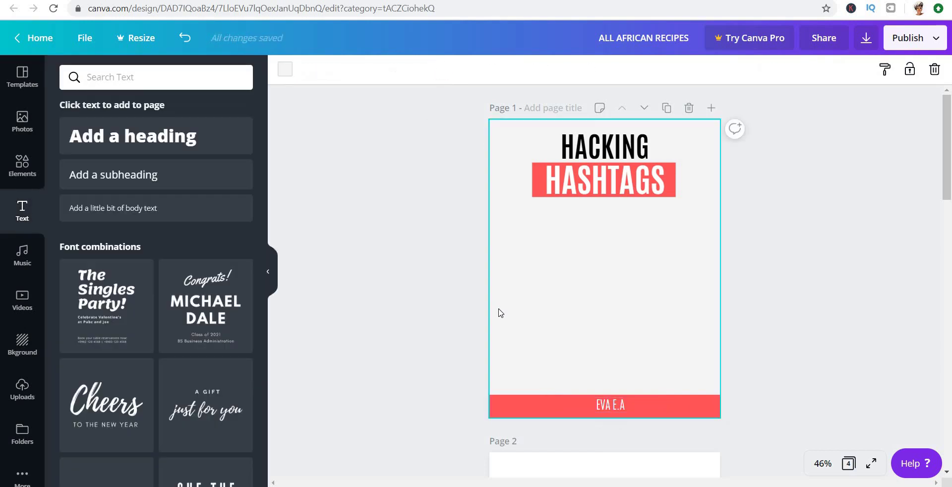
Add a subheading text box in the middle of page 1 and enter "A Definitive"
left_click(184, 183)
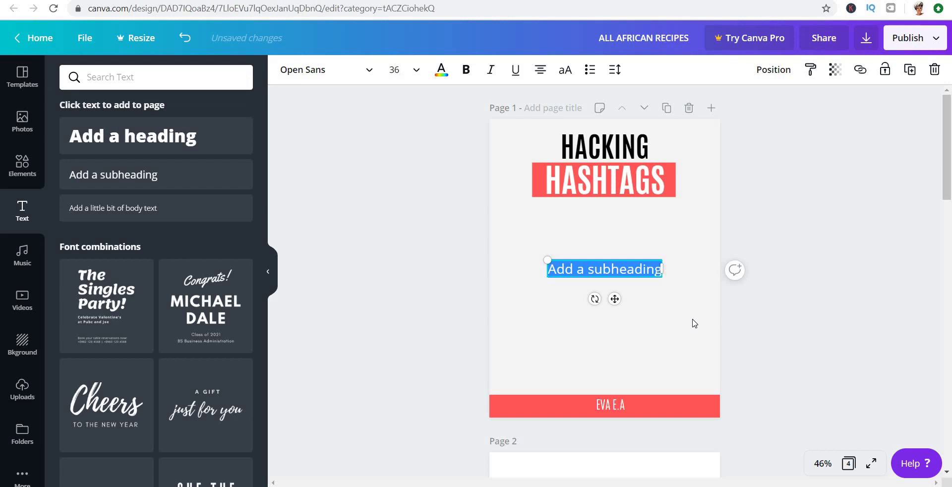
type("A d")
key("BackSpace")
type("De")
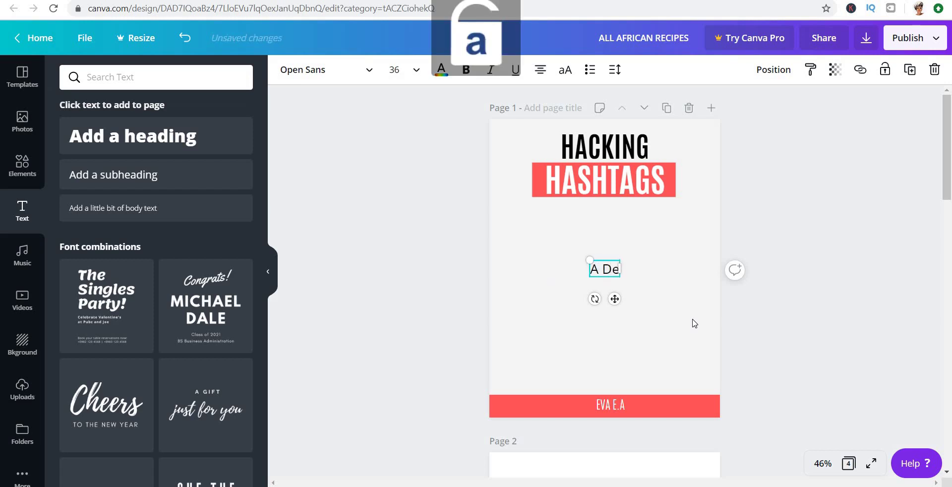
type("fin")
key("BackSpace")
key("BackSpace")
key("BackSpace")
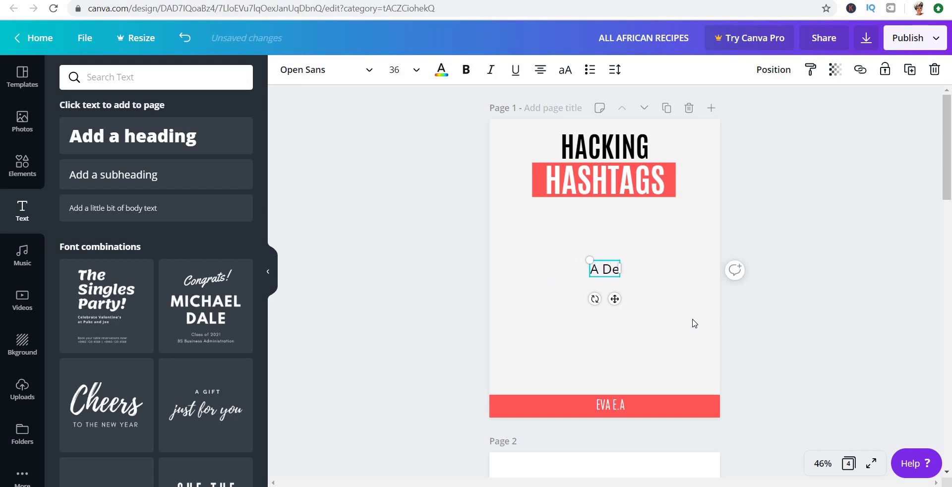
type("fini")
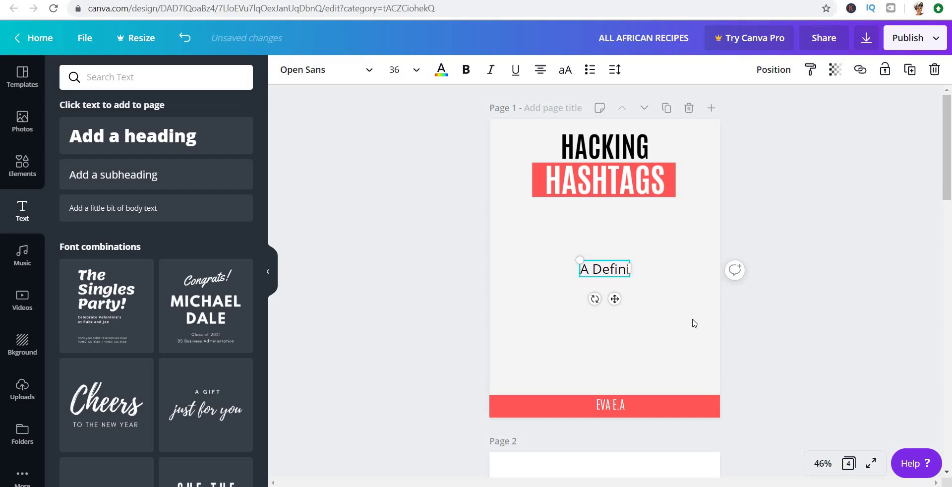
type("tive")
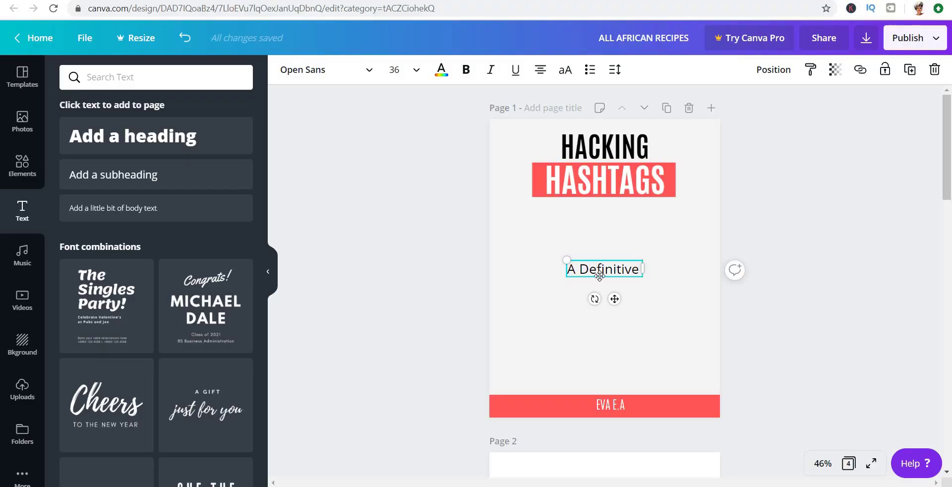
Replace the subheading's text with "The Definitive Guide on How to use Hashtags on"
key("ctrl+a")
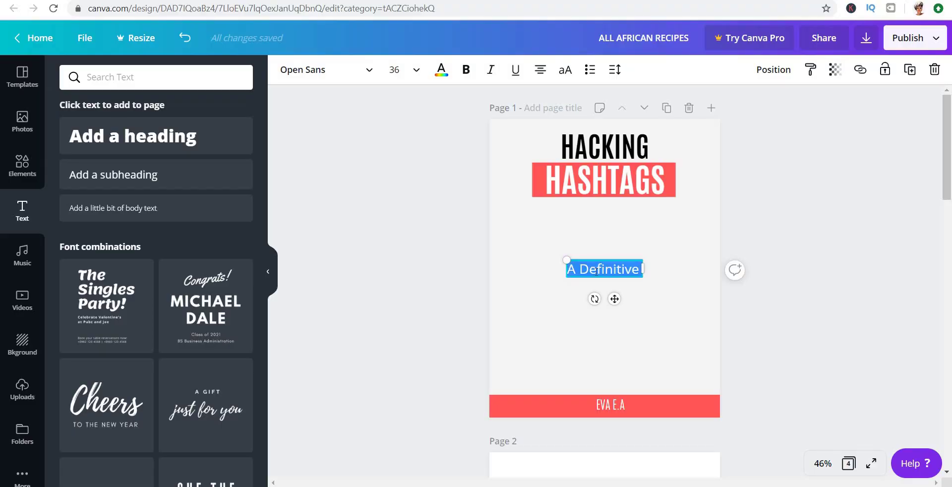
key("Caps_Lock")
type("T")
key("Caps_Lock")
type("he Definitive")
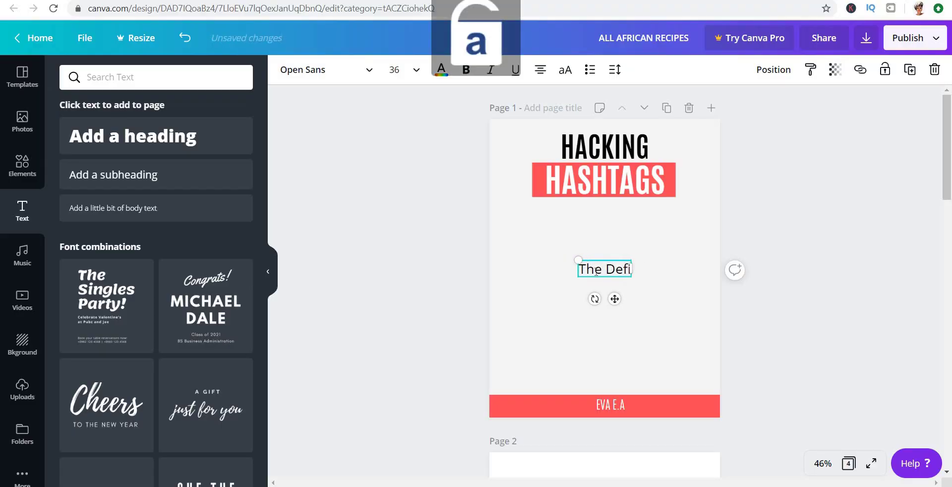
key("Caps_Lock")
type("G")
key("Caps_Lock")
type("uide on")
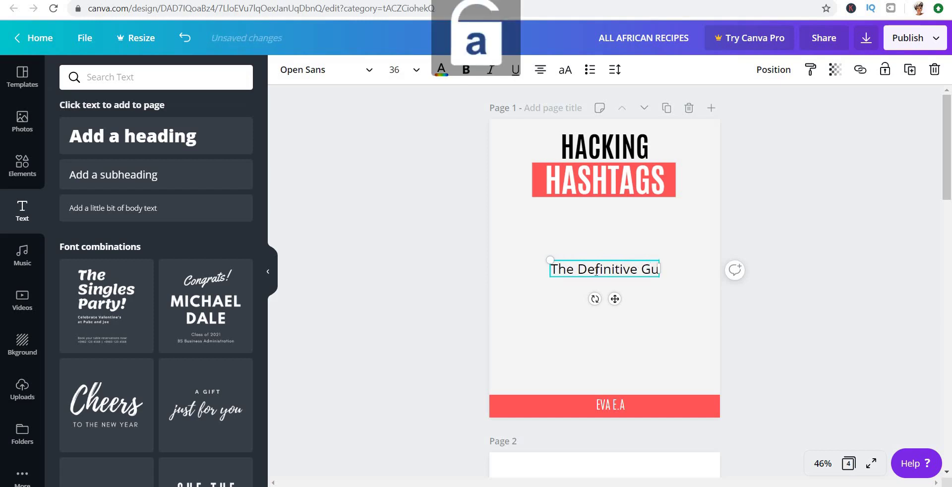
key("Caps_Lock")
type("H")
key("Caps_Lock")
type("ow ")
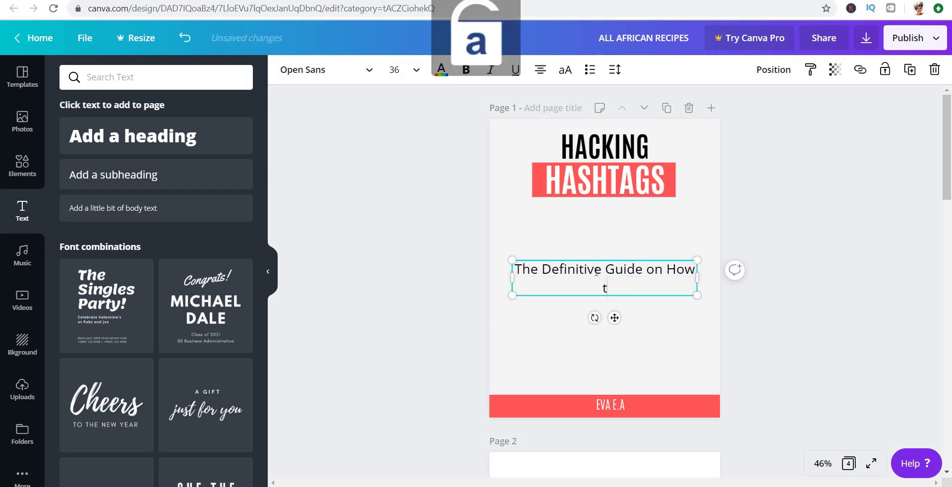
type("to")
key("Caps_Lock")
key("Caps_Lock")
type("use")
key("Caps_Lock")
type("H")
key("Caps_Lock")
type("ashtags on")
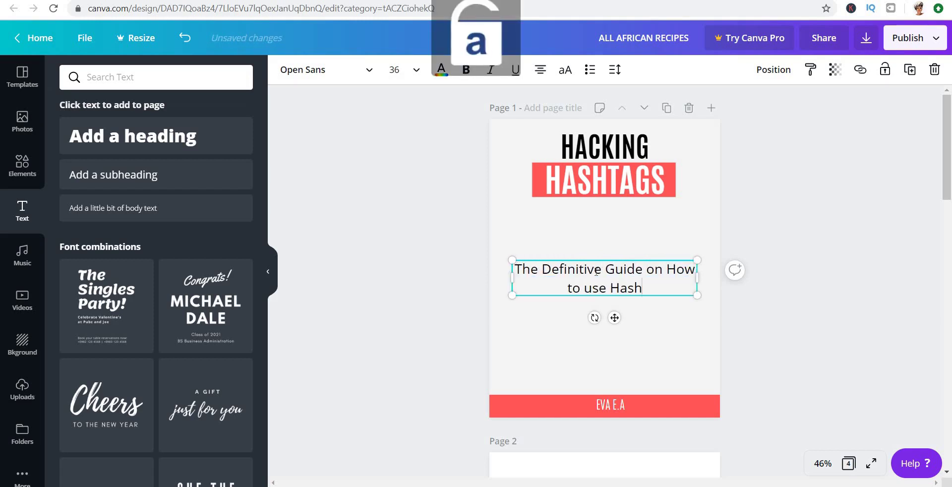
Continue the subheading with "Instagram for Exposure and Explosive Growth"
key("Caps_Lock")
type("I")
key("Caps_Lock")
type("nstg")
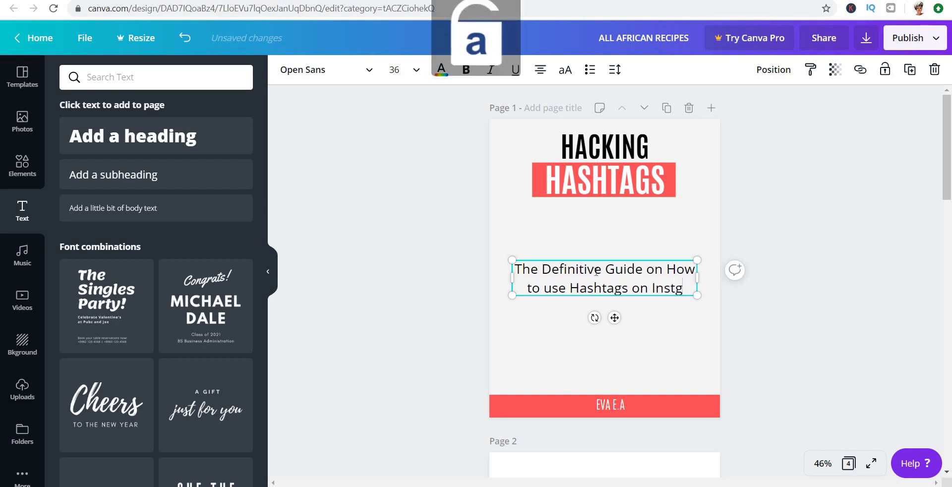
type("ra")
key("BackSpace")
key("BackSpace")
key("BackSpace")
type("ag")
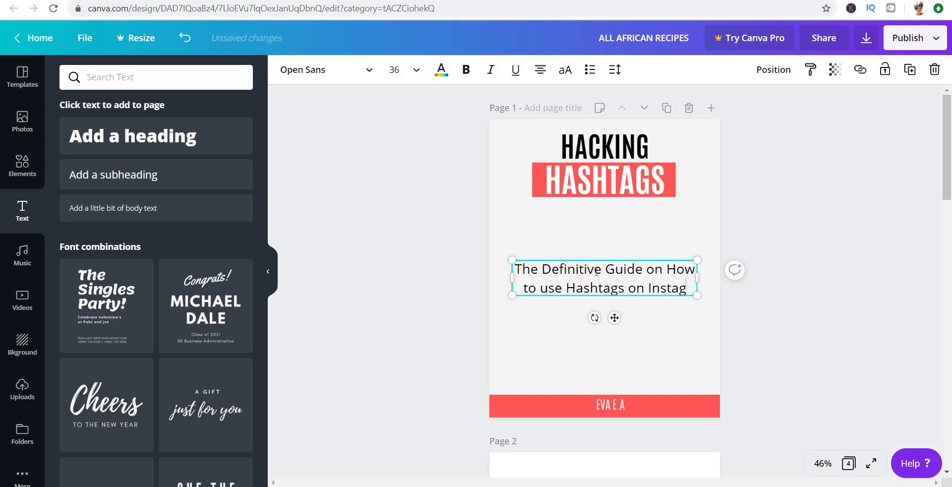
type("ram for")
key("Caps_Lock")
type("E")
key("Caps_Lock")
type("xposue")
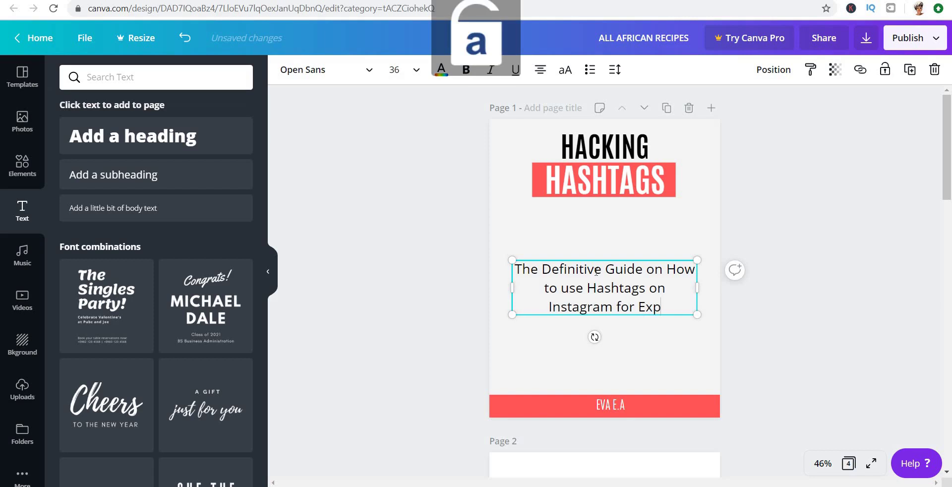
key("BackSpace")
key("BackSpace")
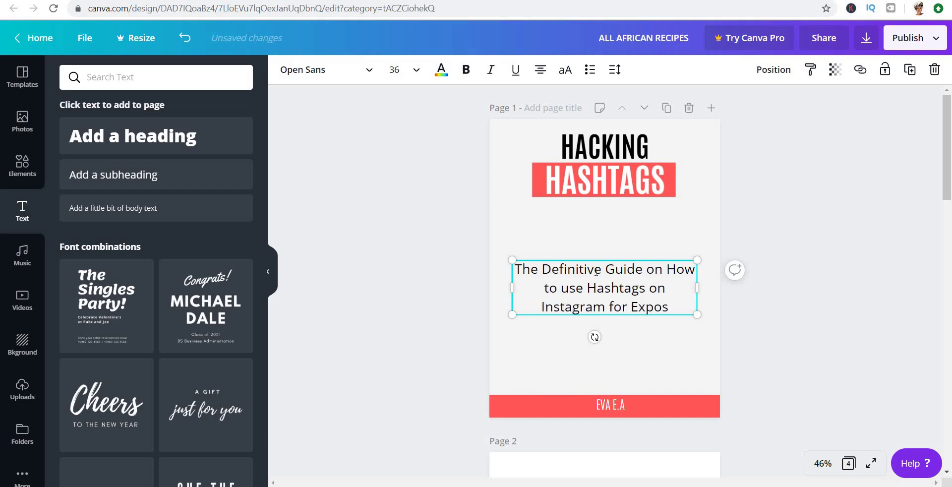
type("e")
key("BackSpace")
type("ure and")
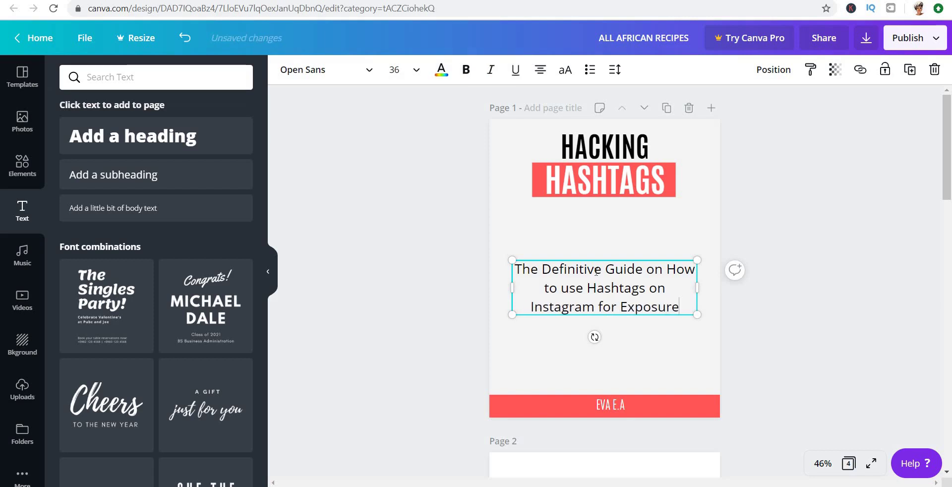
key("Caps_Lock")
type("E")
key("Caps_Lock")
type("xplosive")
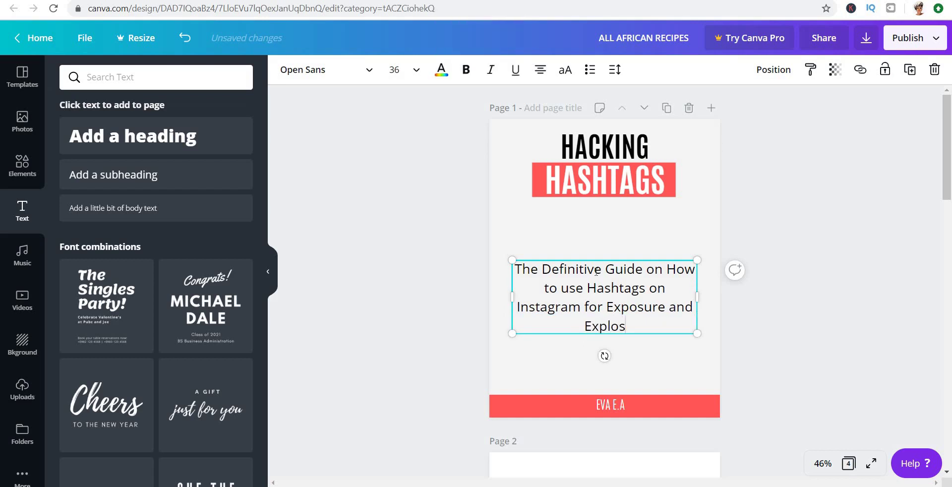
key("Caps_Lock")
type("G")
key("Caps_Lock")
type("rowth")
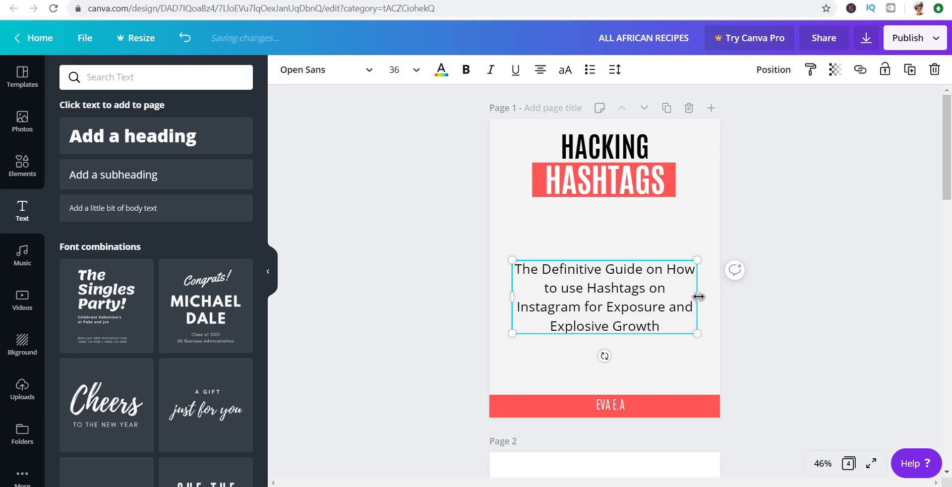
Widen the subtitle box so the text wraps onto three lines, and insert a line break before "How"
left_click_drag(697, 297, 752, 298)
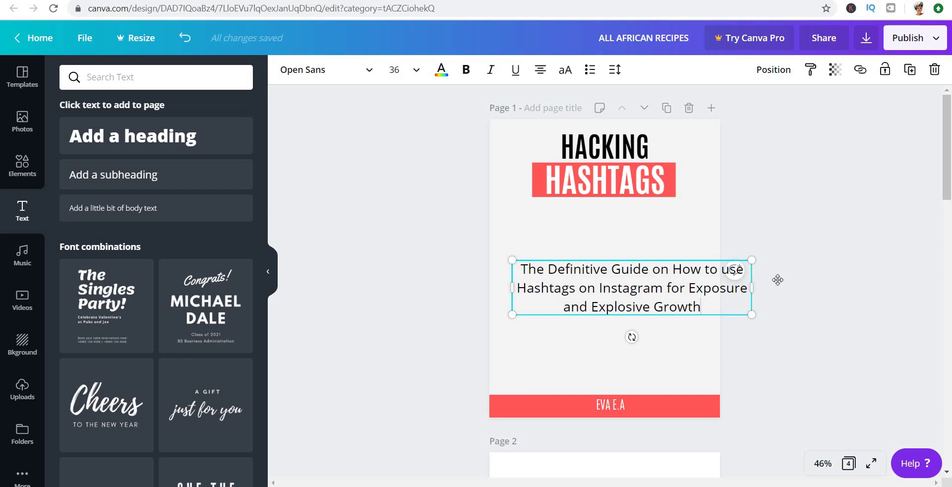
left_click_drag(751, 287, 785, 287)
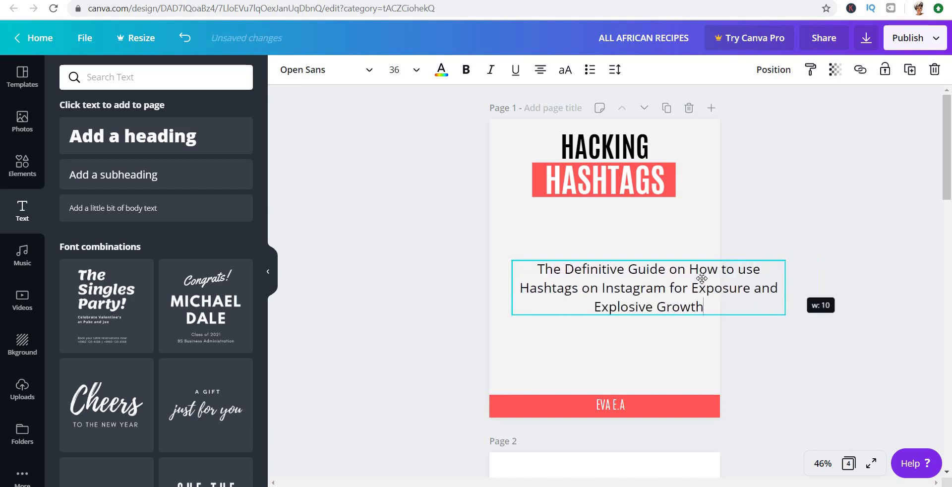
left_click_drag(702, 278, 749, 272)
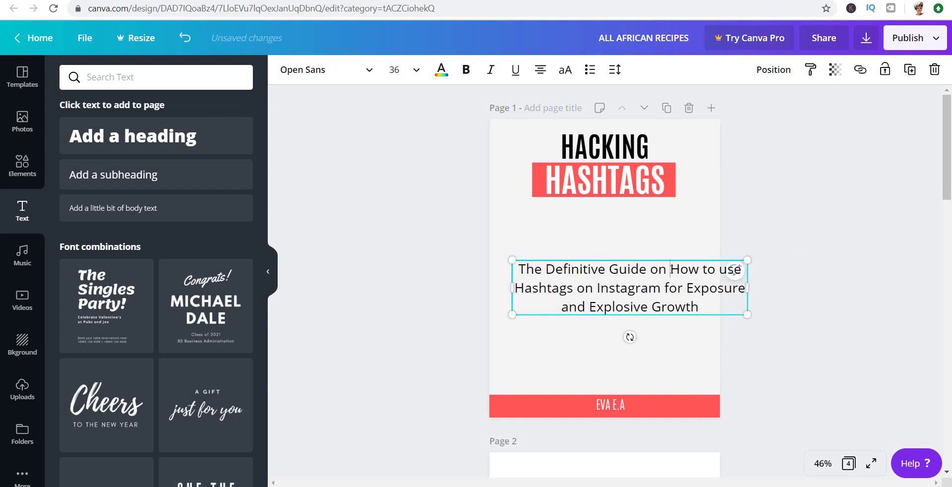
key("Return")
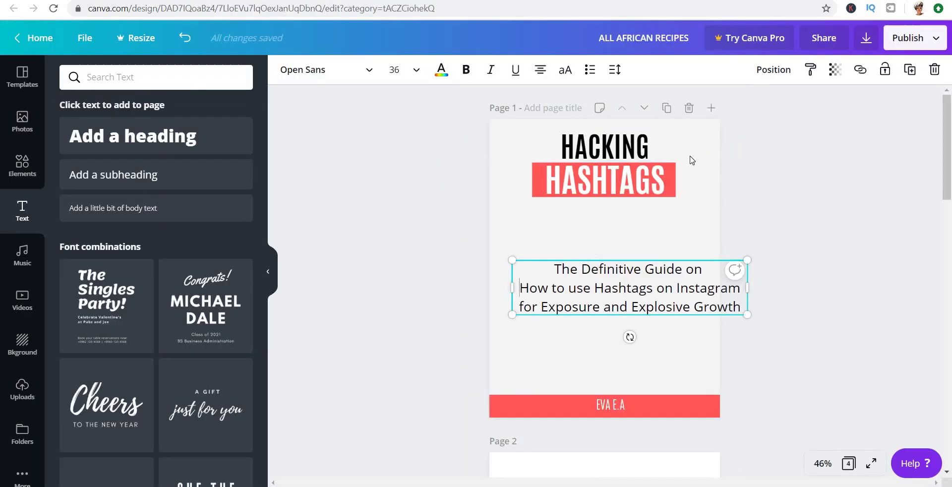
Try a line height of 1.08 on the subtitle without selecting all its text, and undo the change
left_click(615, 74)
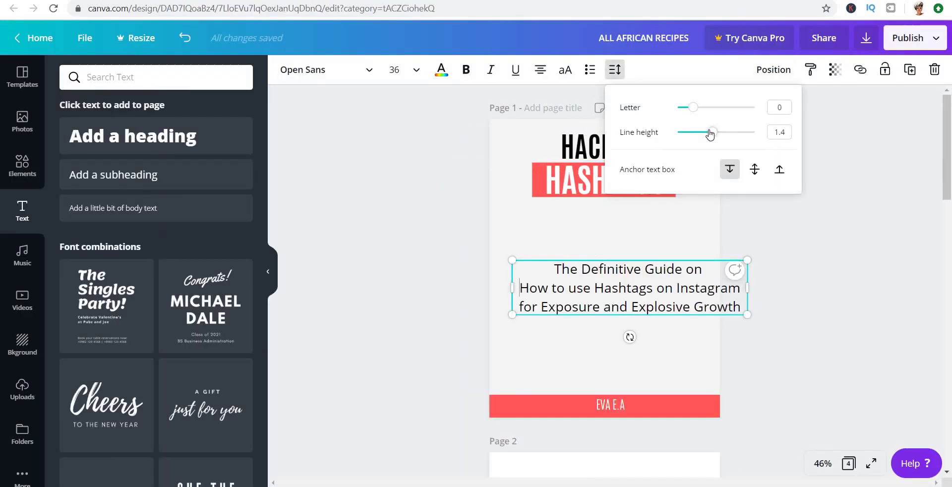
mouse_move(700, 139)
left_mouse_down()
mouse_move(685, 132)
mouse_move(701, 133)
left_mouse_up()
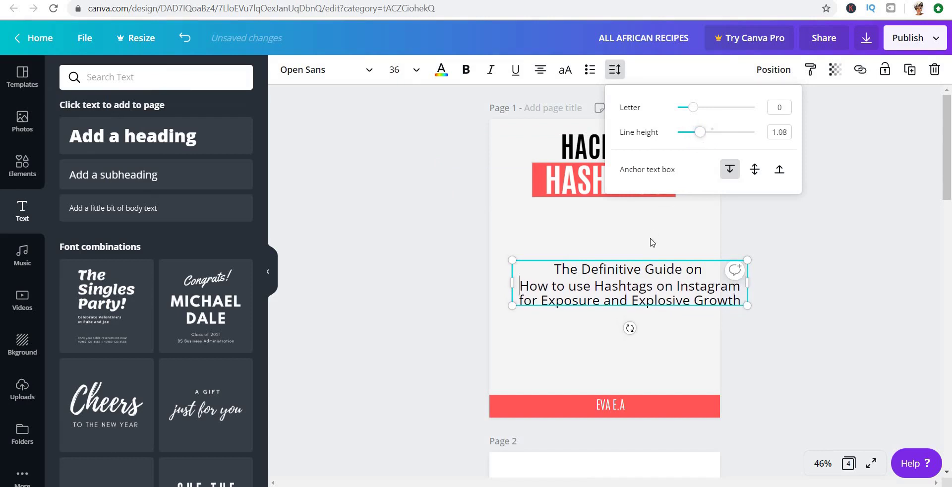
left_click(562, 351)
left_click(561, 351)
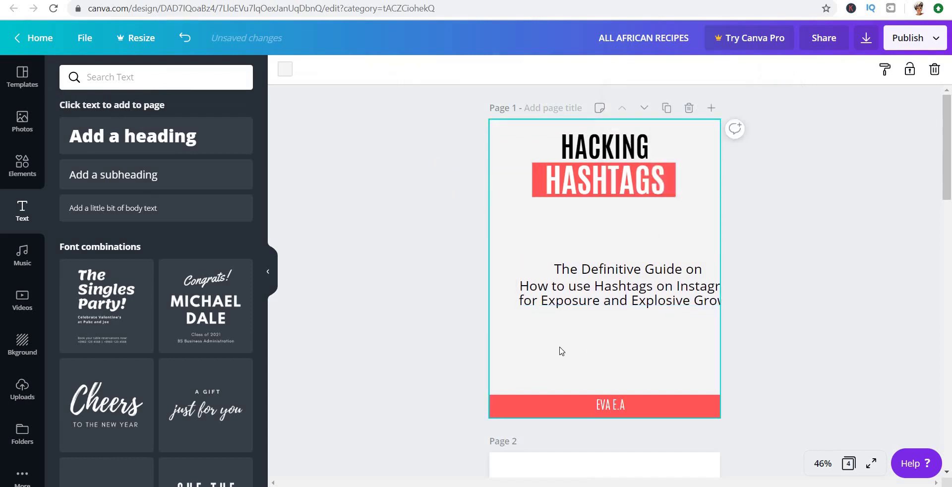
key("ctrl+z")
Select all three lines of the subtitle and tighten their line height to 0.83
left_click(559, 307)
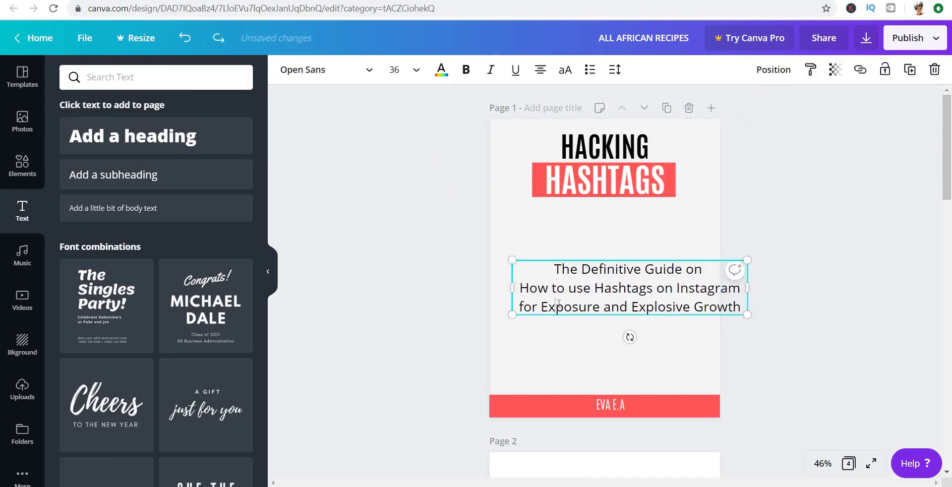
key("ctrl+a")
left_click(615, 69)
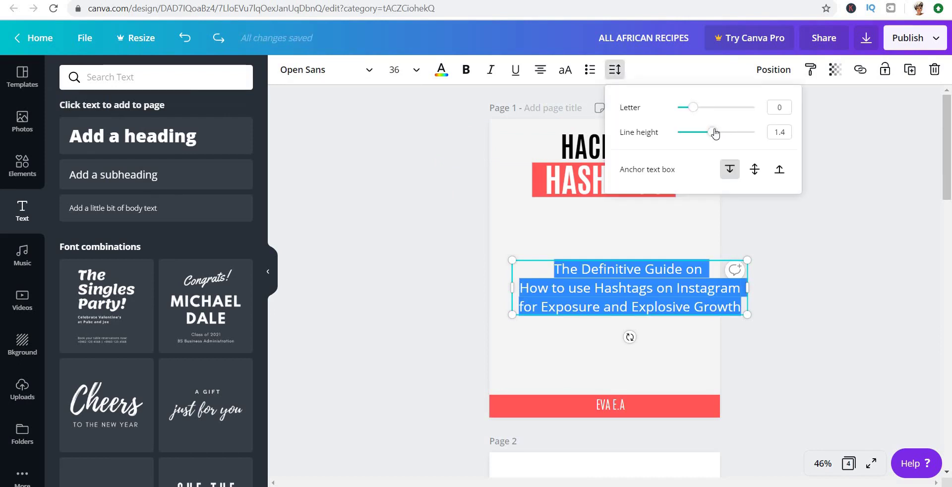
left_click_drag(715, 132, 694, 136)
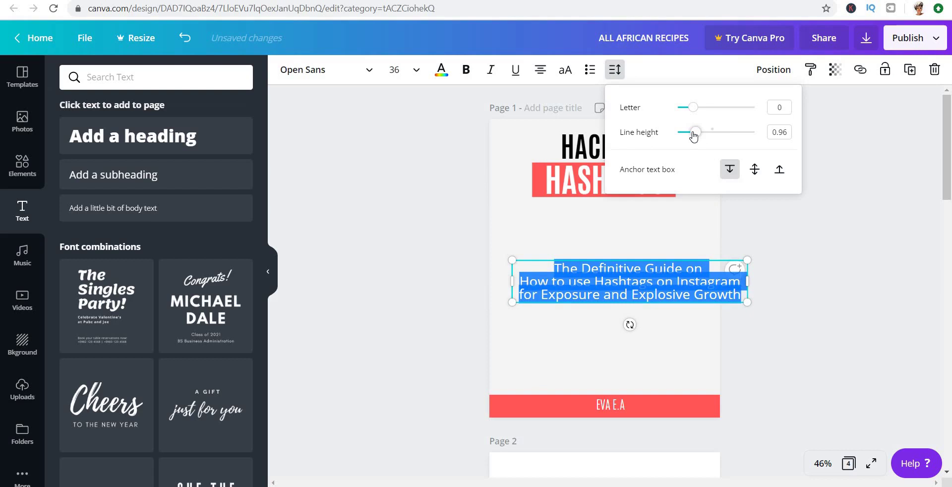
left_click_drag(695, 134, 697, 134)
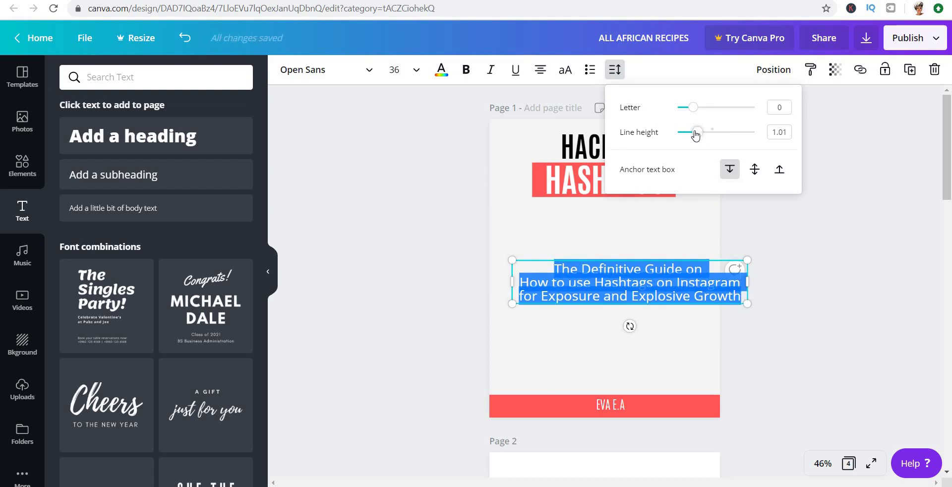
mouse_move(703, 132)
left_mouse_down()
mouse_move(768, 125)
mouse_move(687, 131)
left_mouse_up()
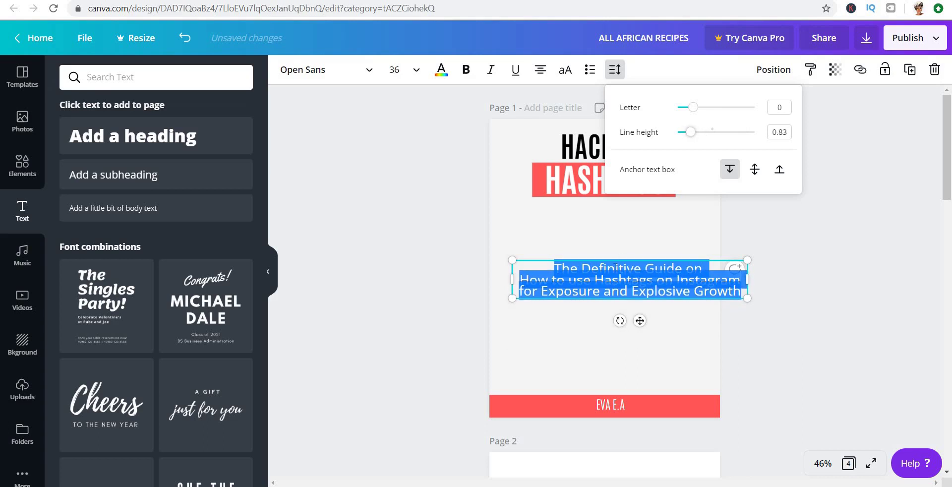
left_click(612, 275)
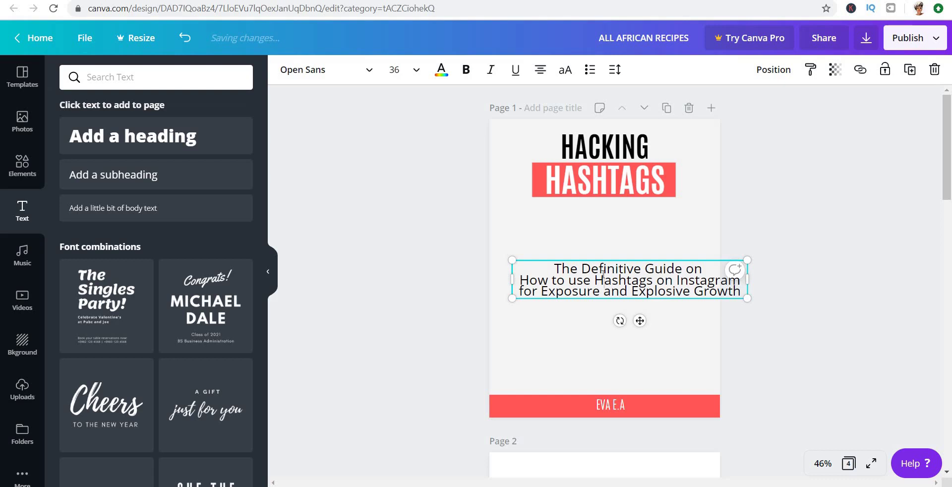
Select all the subtitle text and set its line height to 1.13
key("ctrl+a")
left_click(614, 69)
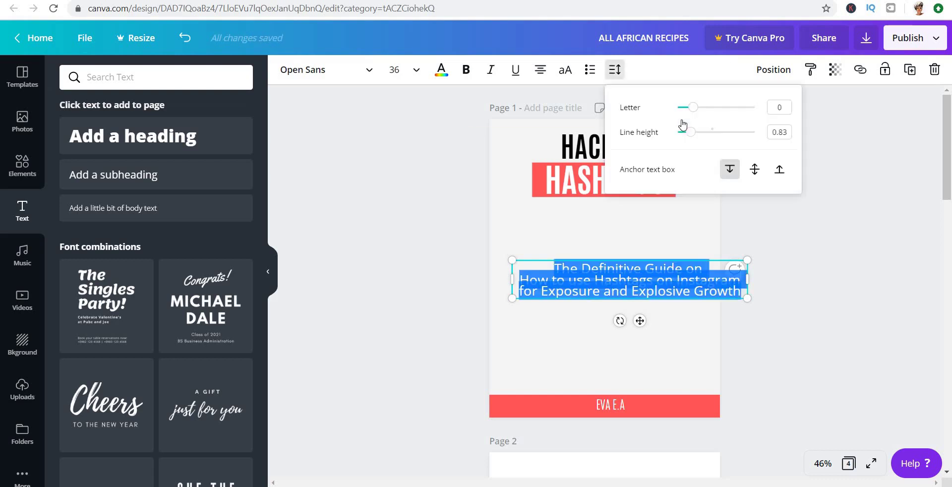
left_click_drag(691, 132, 702, 134)
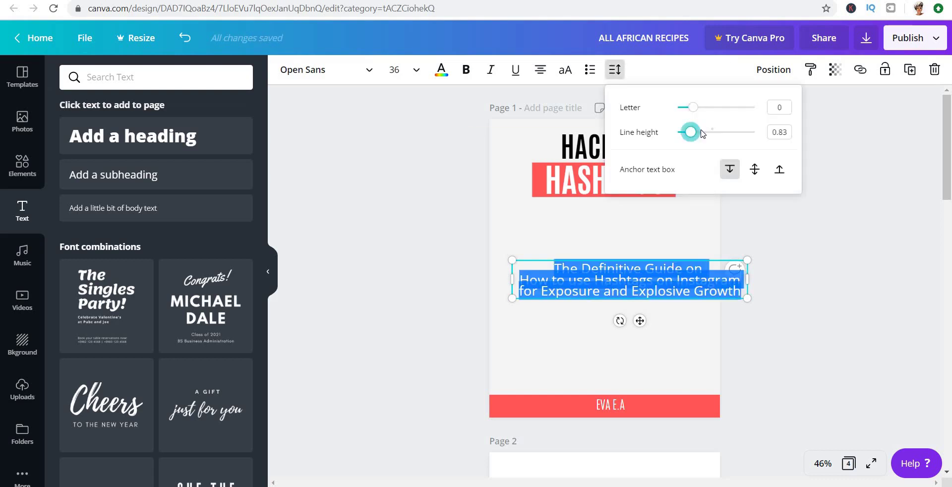
right_click(702, 133)
left_click(702, 132)
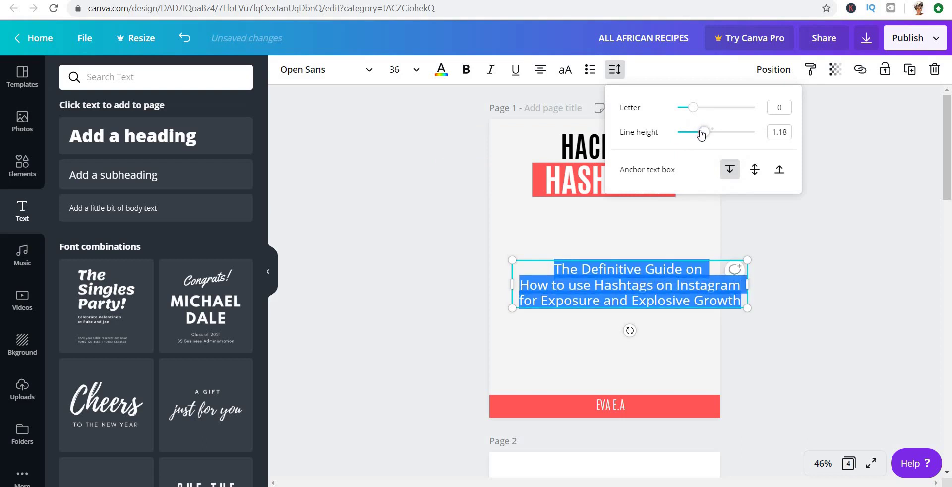
left_click_drag(701, 133, 687, 115)
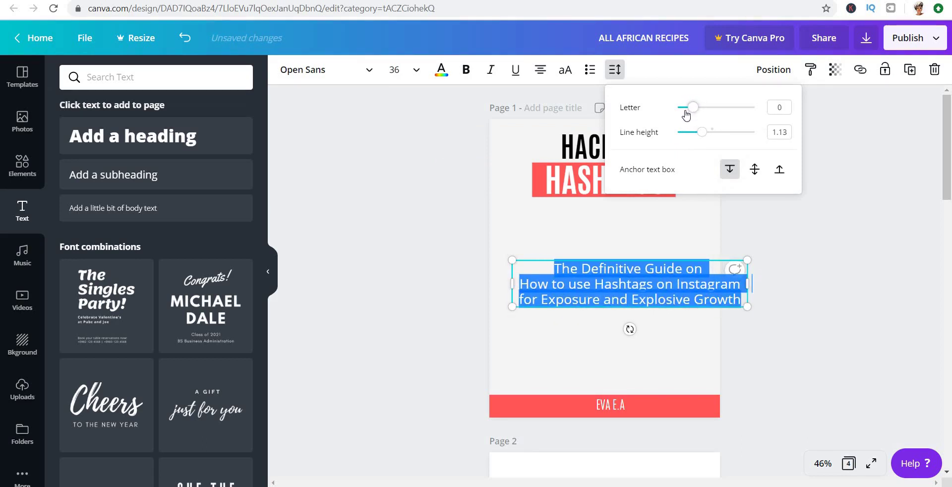
left_click(699, 324)
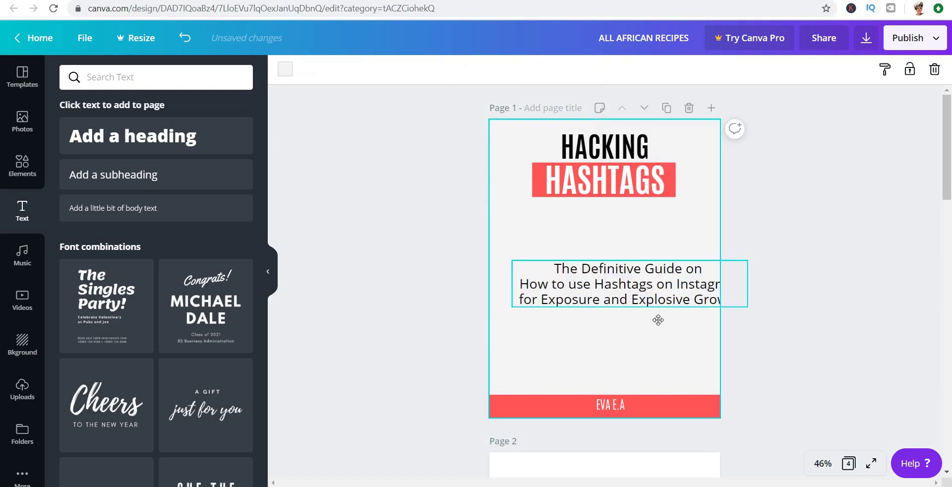
Shrink the subtitle to about 25.3 pt and centre it in the lower part of the cover above the author bar
left_click_drag(658, 320, 624, 353)
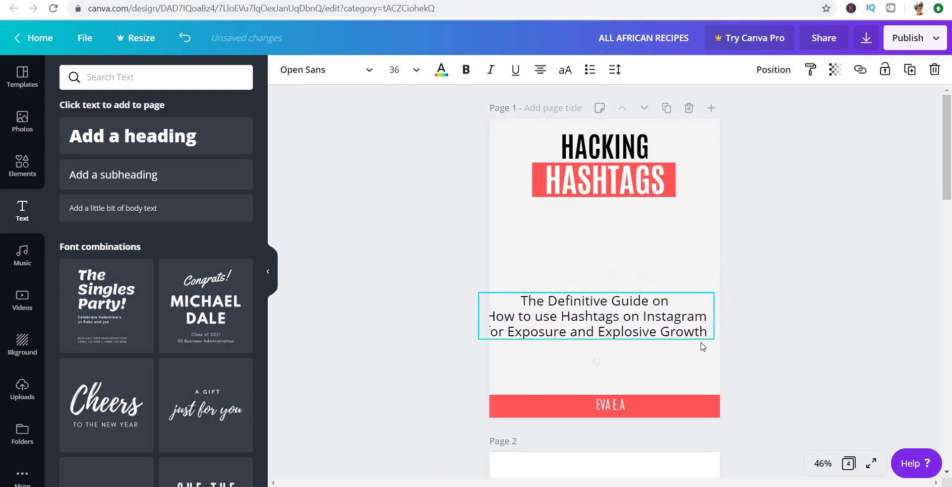
right_click(610, 326)
key("Escape")
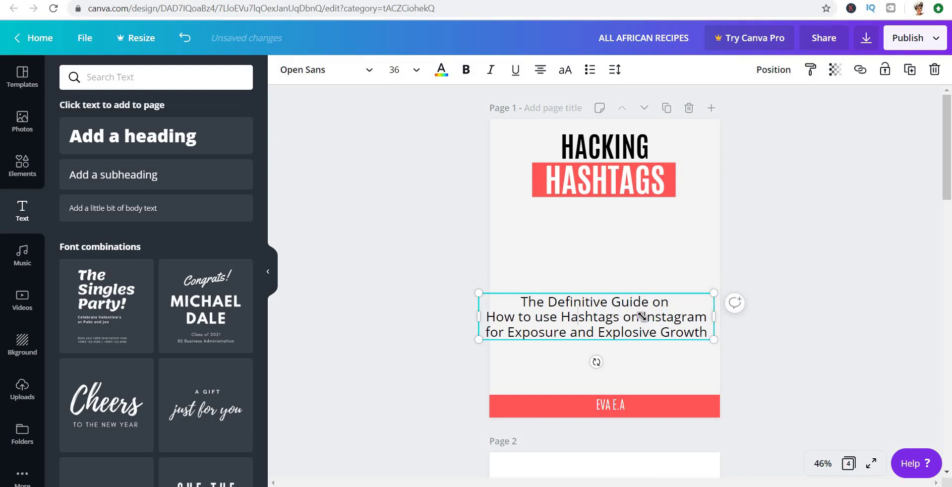
mouse_move(642, 316)
left_mouse_down()
mouse_move(654, 325)
mouse_move(645, 326)
left_mouse_up()
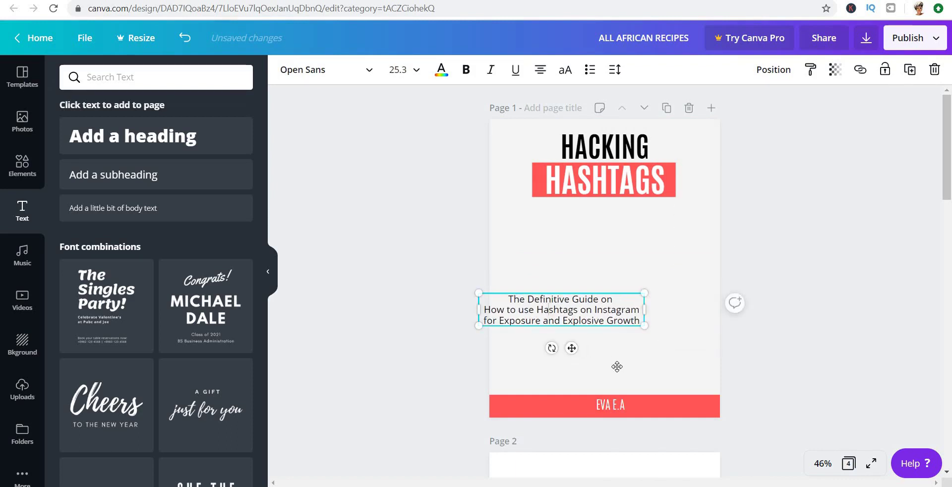
mouse_move(617, 366)
left_mouse_down()
mouse_move(598, 385)
mouse_move(650, 381)
mouse_move(615, 377)
left_mouse_up()
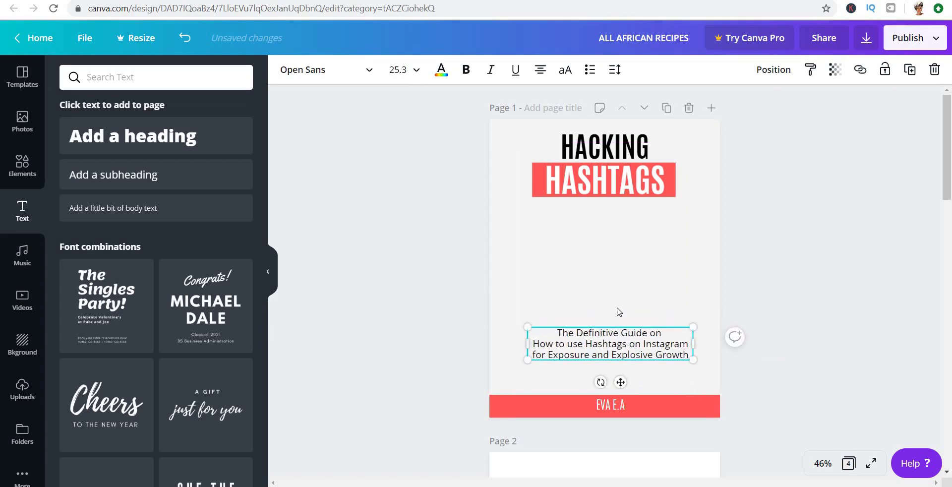
left_click(624, 362)
mouse_move(610, 380)
left_mouse_down()
mouse_move(589, 381)
mouse_move(615, 383)
left_mouse_up()
left_click(677, 312)
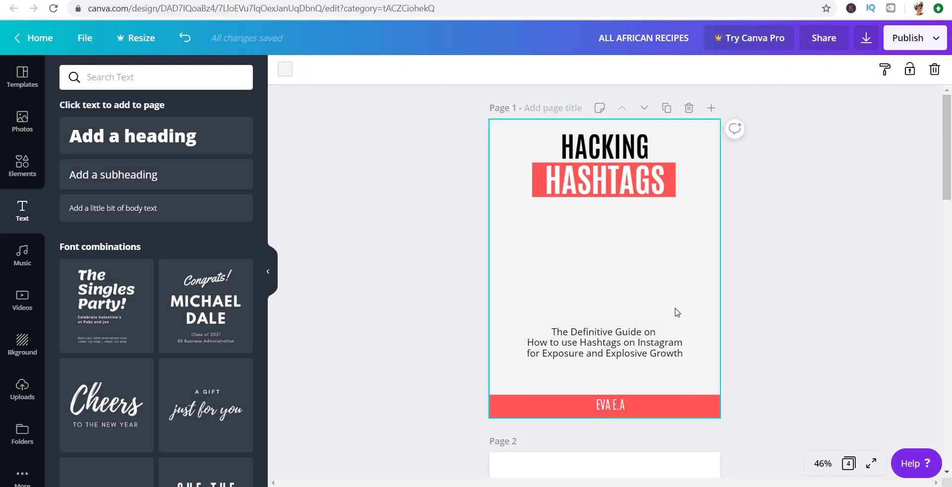
Search the elements for "arrow" and look through the results for a graphic that suits the cover
left_click(23, 163)
left_click(128, 84)
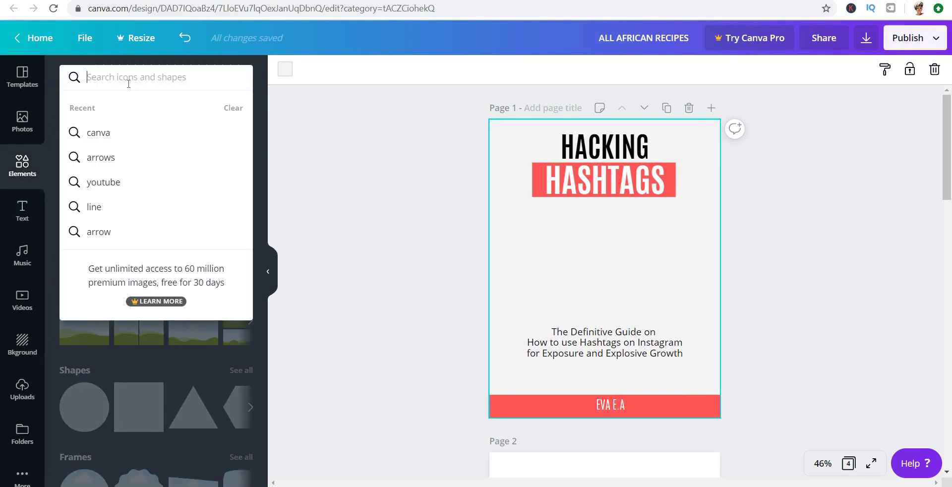
type("a")
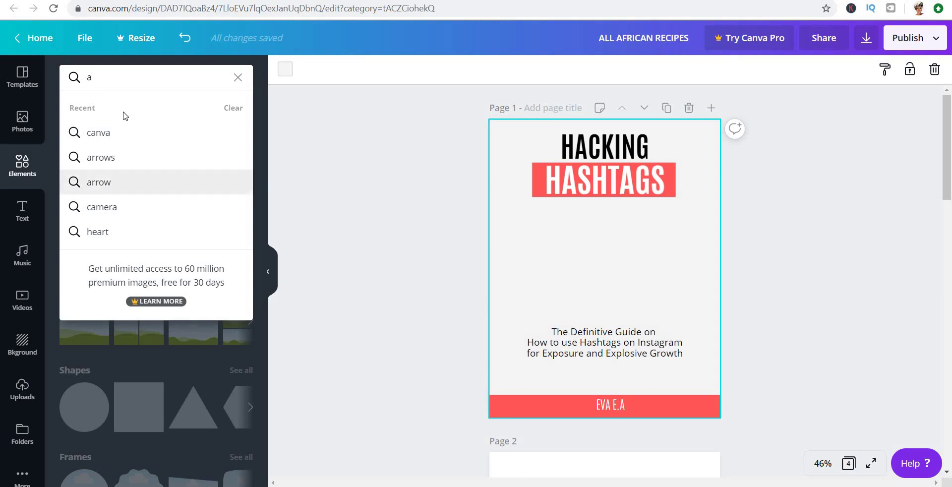
left_click(111, 182)
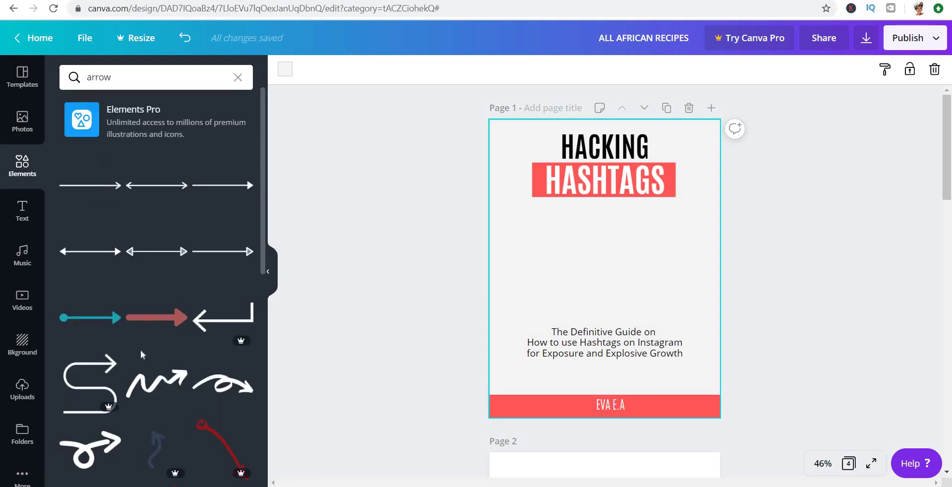
scroll(141, 350, "down", 6)
scroll(142, 355, "down", 5)
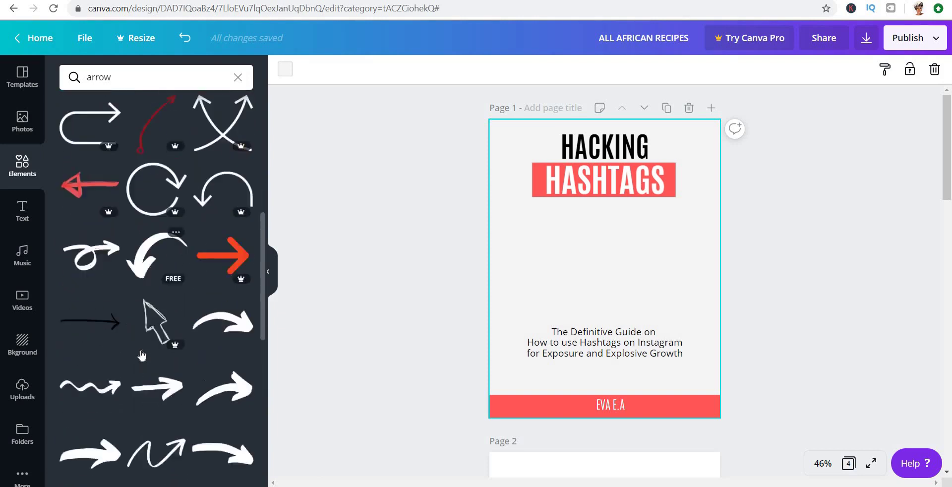
scroll(141, 355, "down", 5)
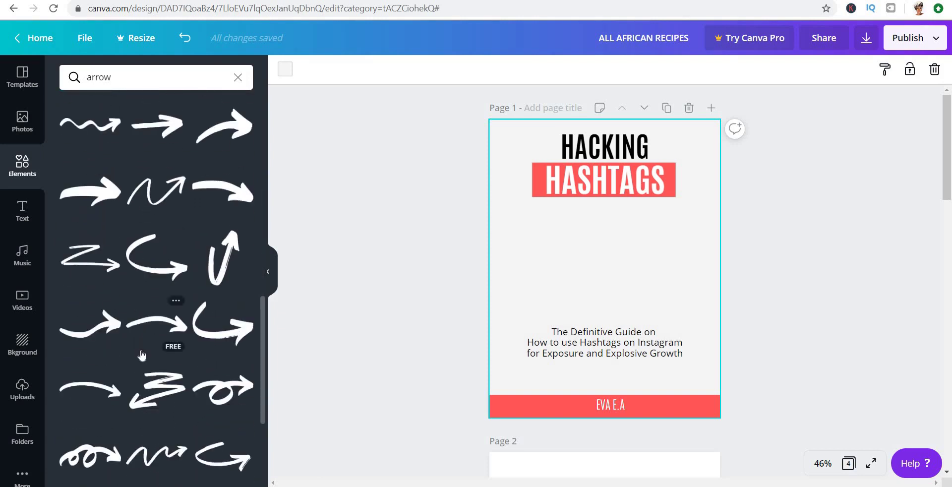
scroll(141, 355, "down", 3)
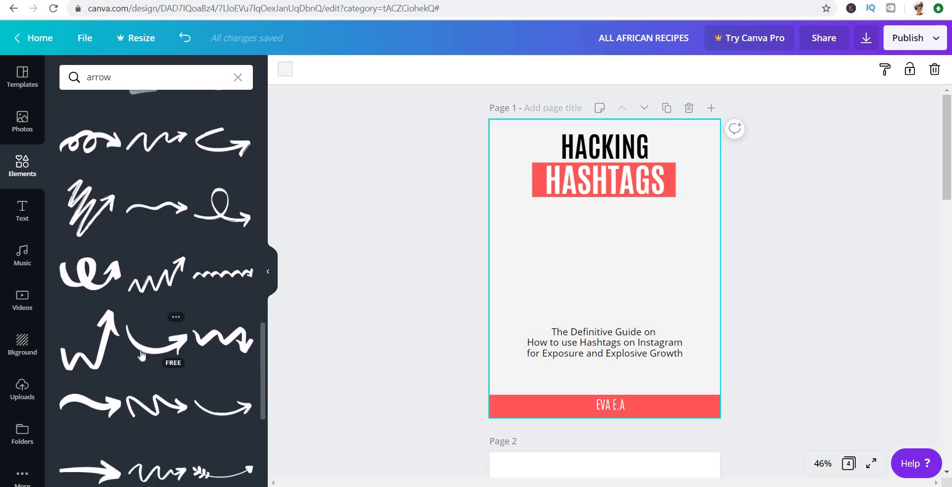
scroll(141, 355, "down", 6)
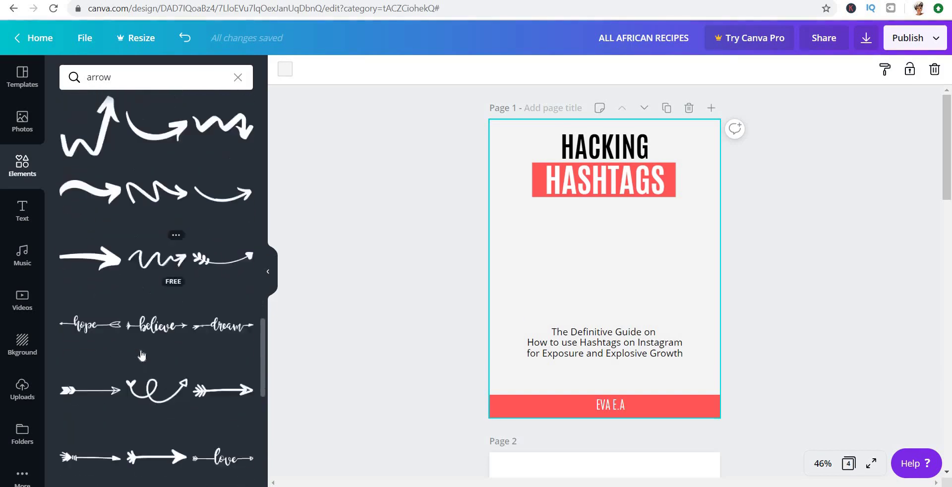
scroll(141, 355, "down", 10)
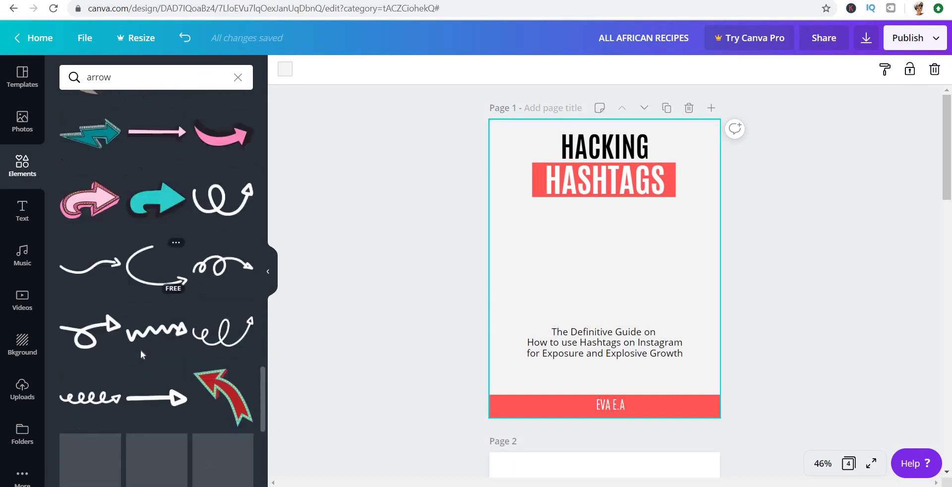
scroll(141, 350, "down", 10)
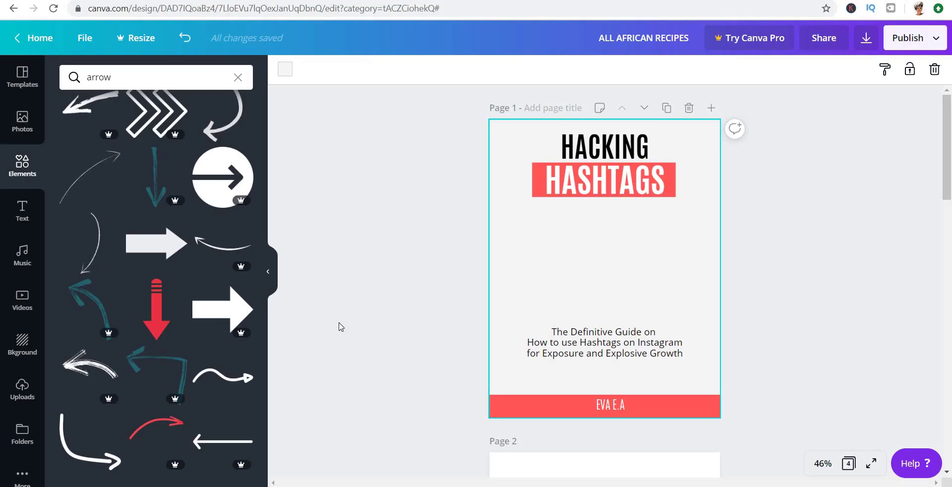
Add the uploaded bar chart with the rising red arrow to the cover, shrink it and place it just above the author bar
left_click(22, 388)
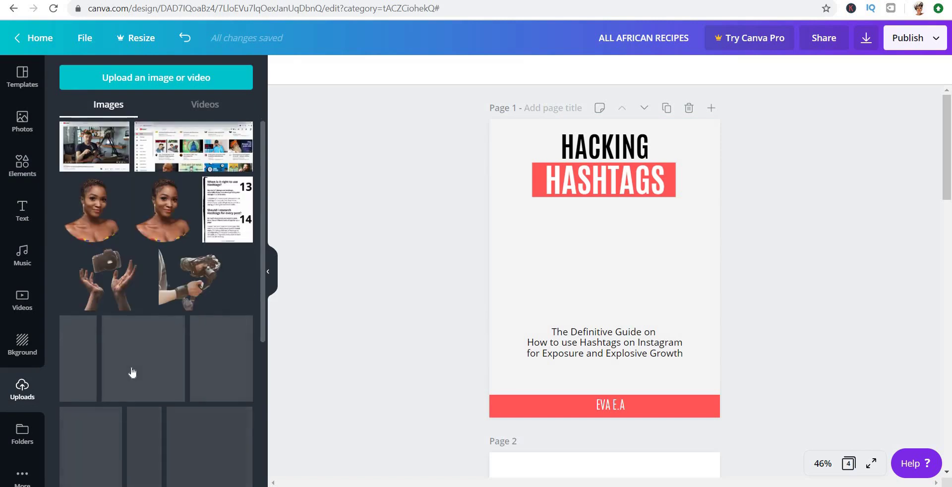
scroll(132, 372, "down", 10)
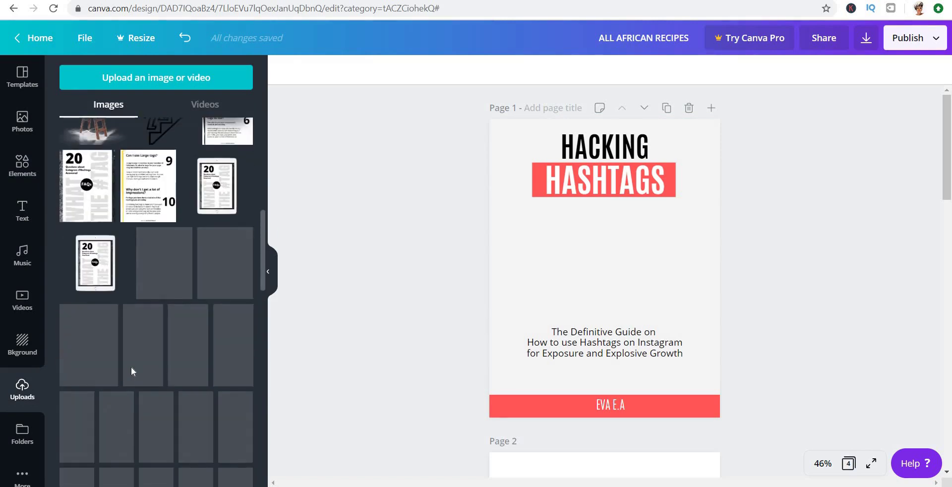
scroll(131, 367, "down", 5)
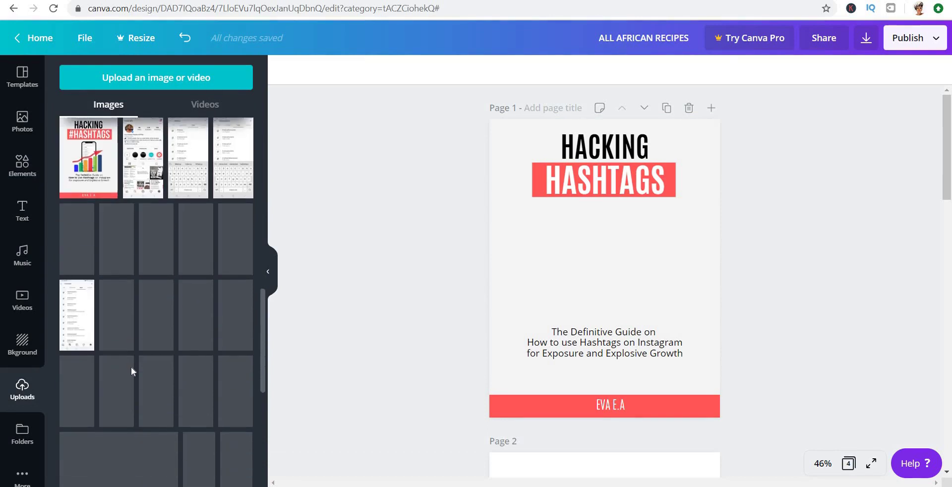
scroll(131, 367, "down", 5)
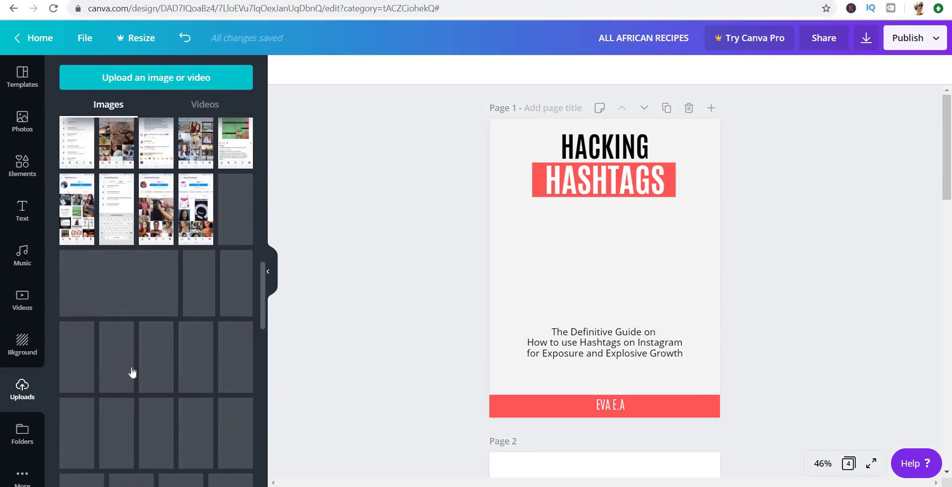
scroll(131, 369, "down", 10)
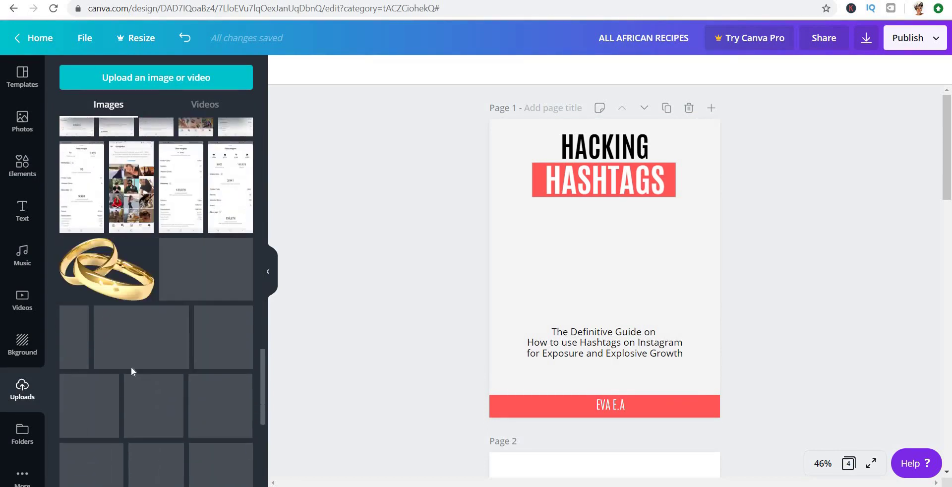
scroll(131, 367, "down", 3)
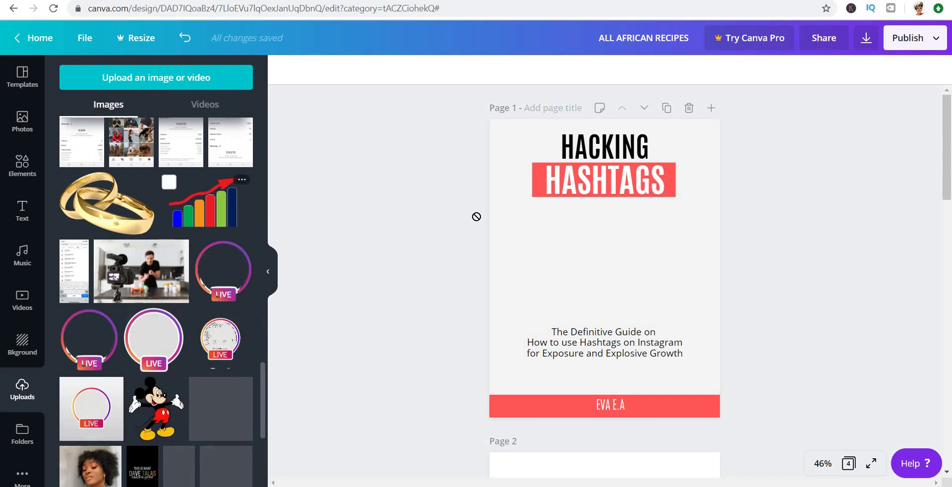
left_click_drag(476, 217, 560, 242)
left_click(560, 242)
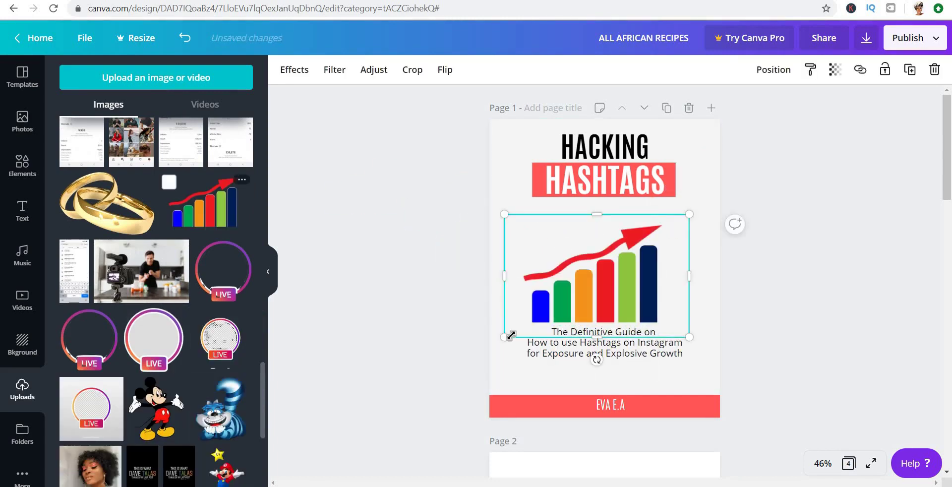
left_click_drag(632, 228, 604, 364)
left_click(542, 331)
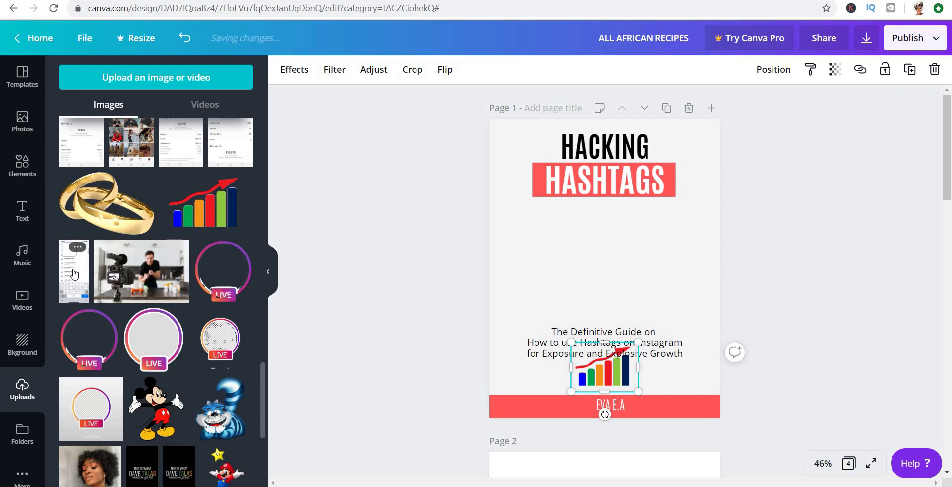
Add the uploaded screenshot of the hashtag search, shrink it and centre it between the title and the subtitle
left_click(73, 274)
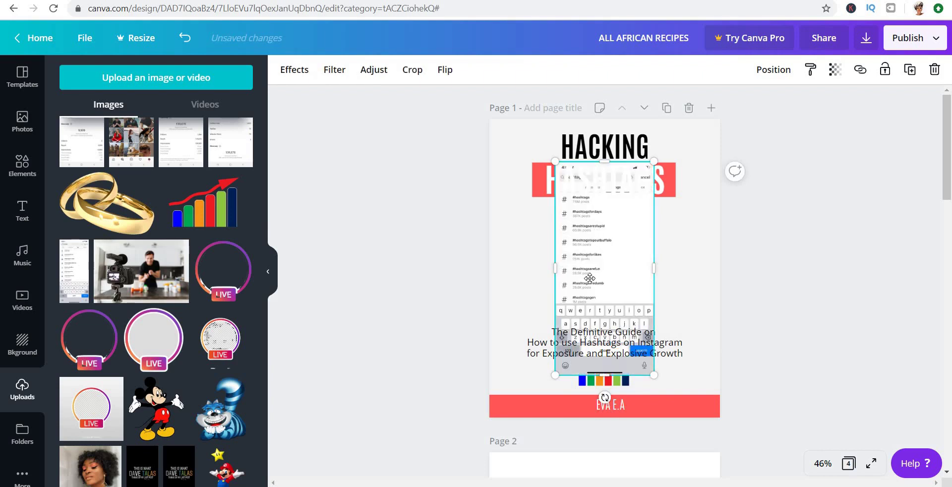
mouse_move(589, 278)
left_mouse_down()
mouse_move(584, 260)
mouse_move(596, 243)
mouse_move(584, 269)
left_mouse_up()
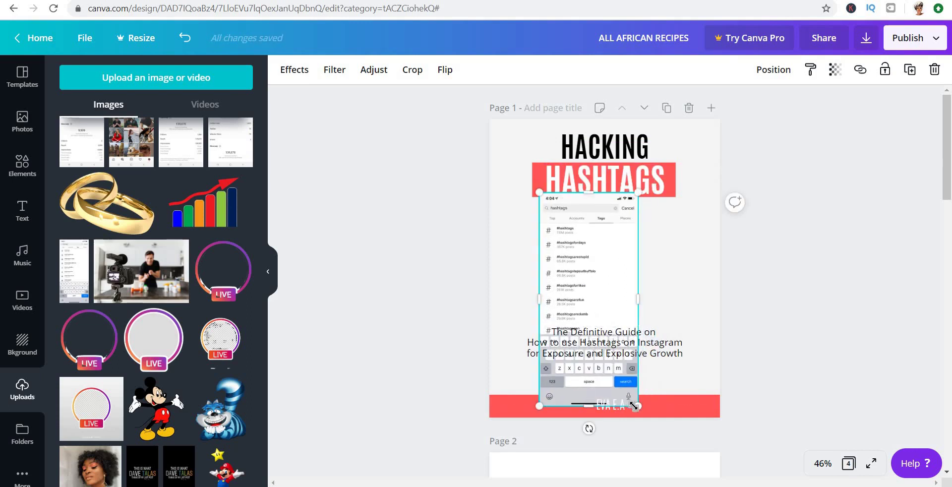
left_click_drag(633, 405, 585, 291)
left_click_drag(574, 241, 614, 256)
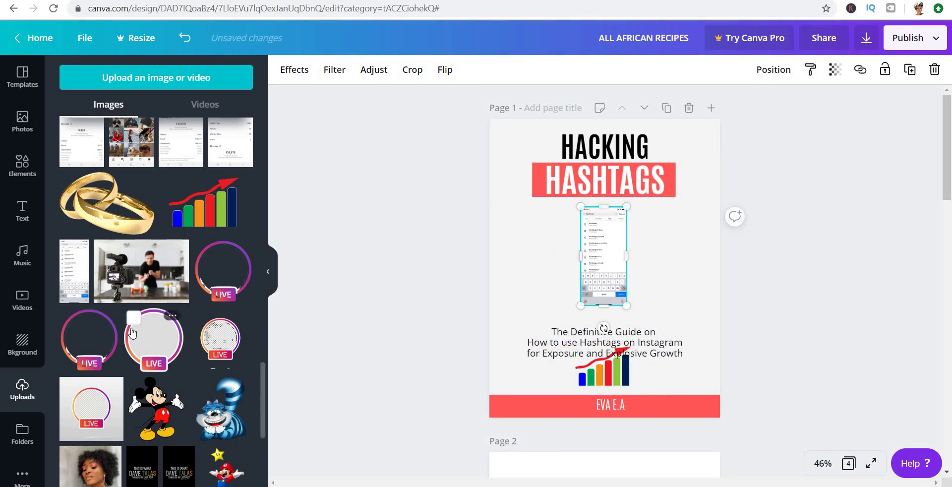
Add the uploaded empty phone frame to the cover and scale it down to fit around the hashtag search screenshot
scroll(131, 334, "down", 10)
scroll(132, 332, "down", 15)
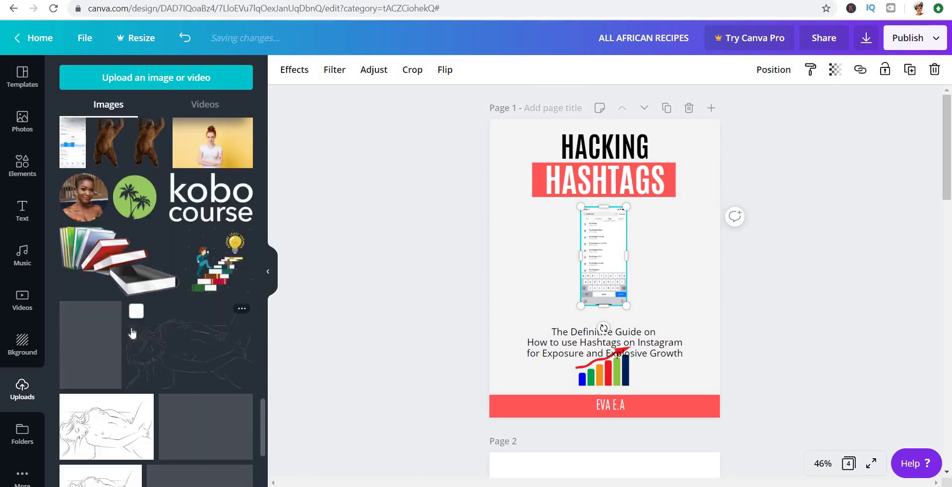
scroll(132, 332, "down", 6)
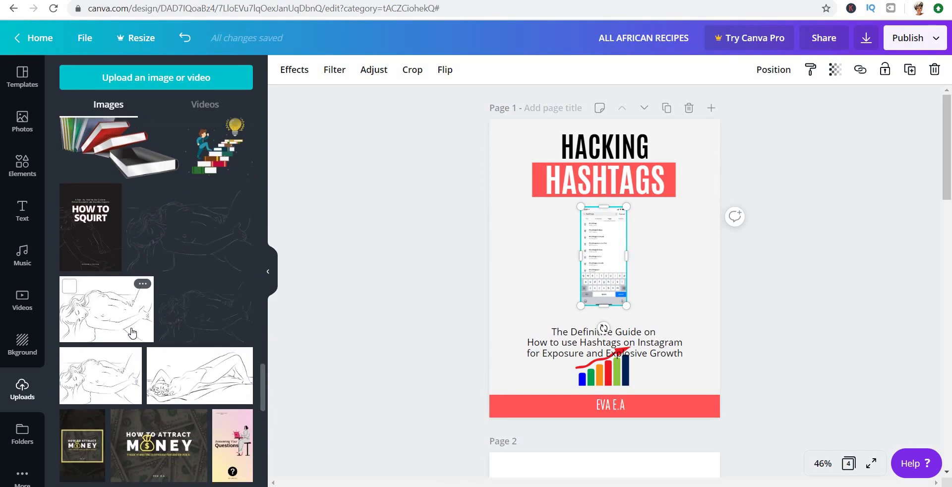
scroll(137, 298, "down", 1)
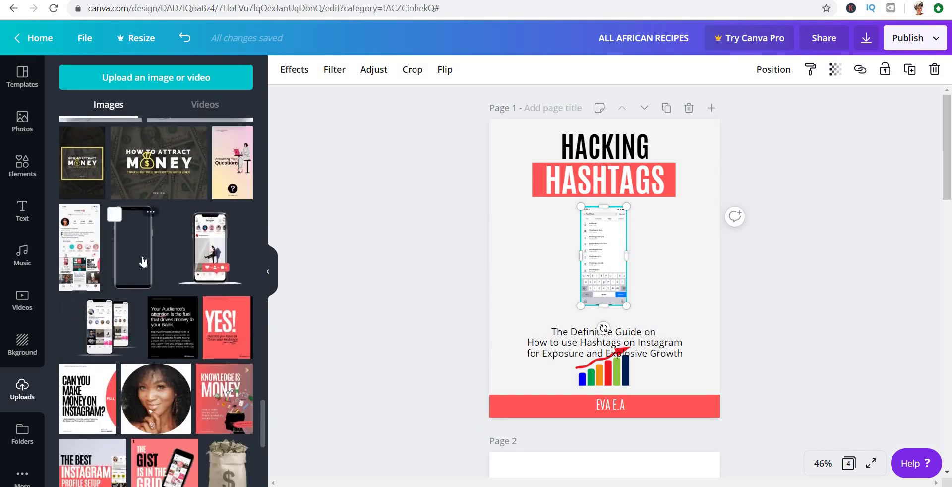
left_click_drag(407, 201, 519, 261)
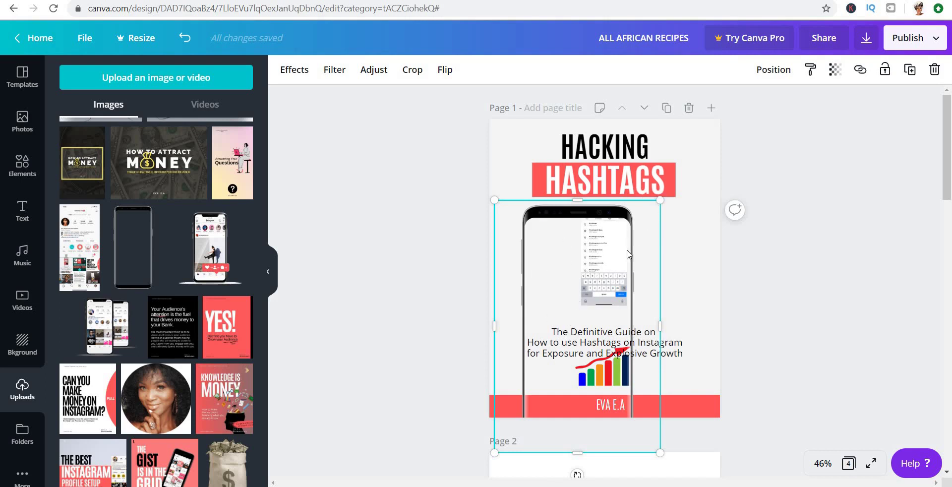
right_click(617, 266)
left_click(659, 200)
left_click_drag(659, 200, 569, 324)
left_click_drag(512, 331, 613, 223)
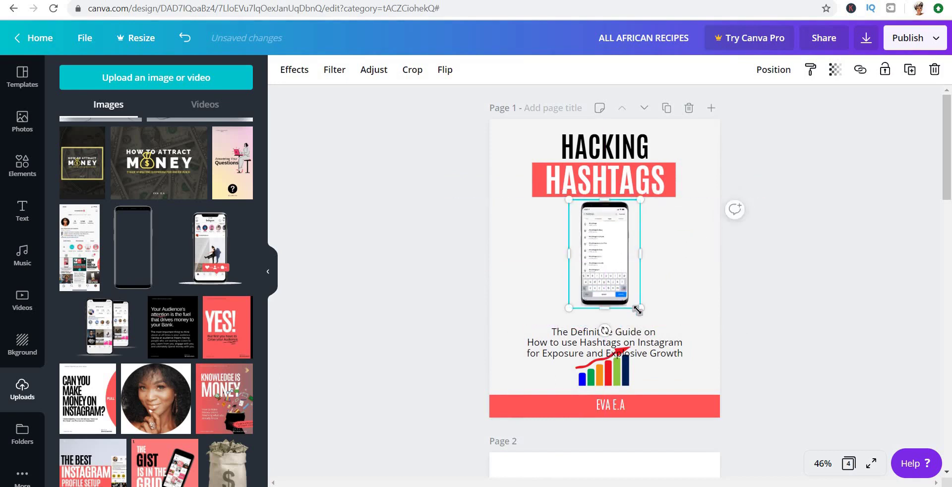
Enlarge the hashtag search screenshot slightly and refit the phone frame around it between the title and the subtitle
left_click_drag(642, 311, 639, 311)
left_click_drag(617, 277, 552, 269)
left_click(615, 297)
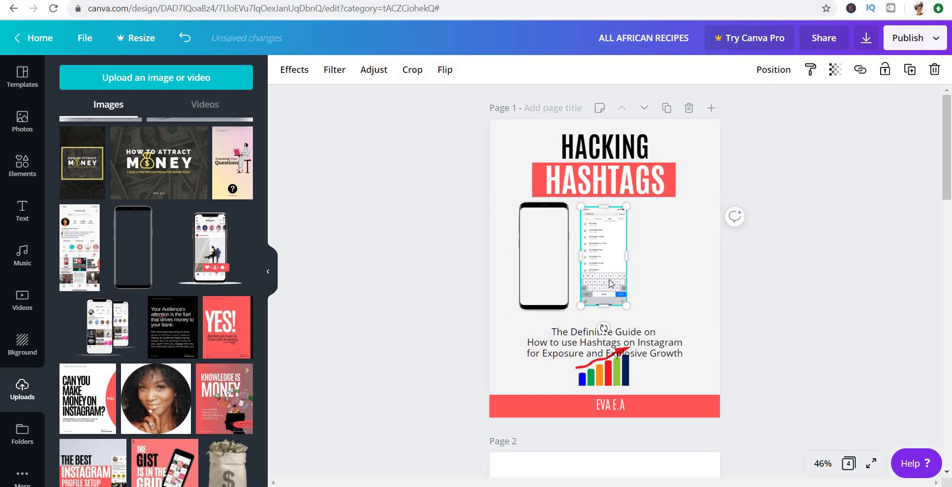
right_click(628, 312)
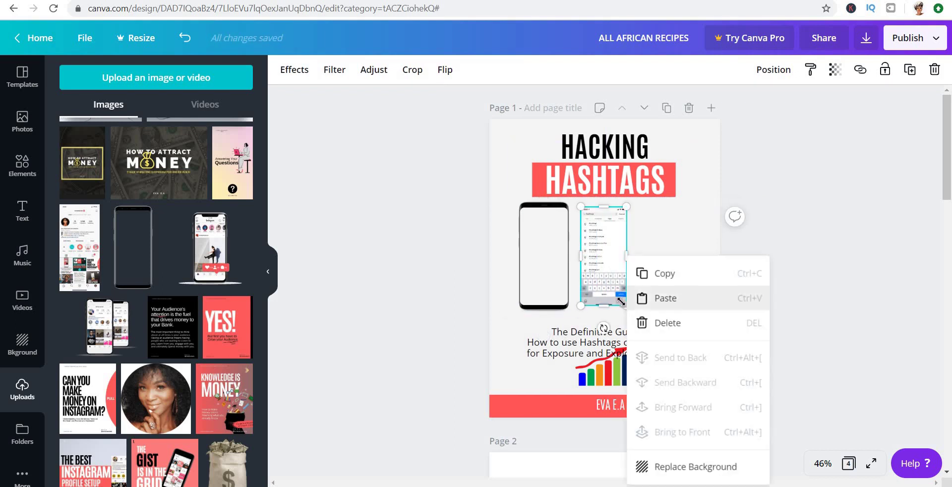
left_click_drag(627, 306, 629, 309)
left_click_drag(534, 279, 630, 281)
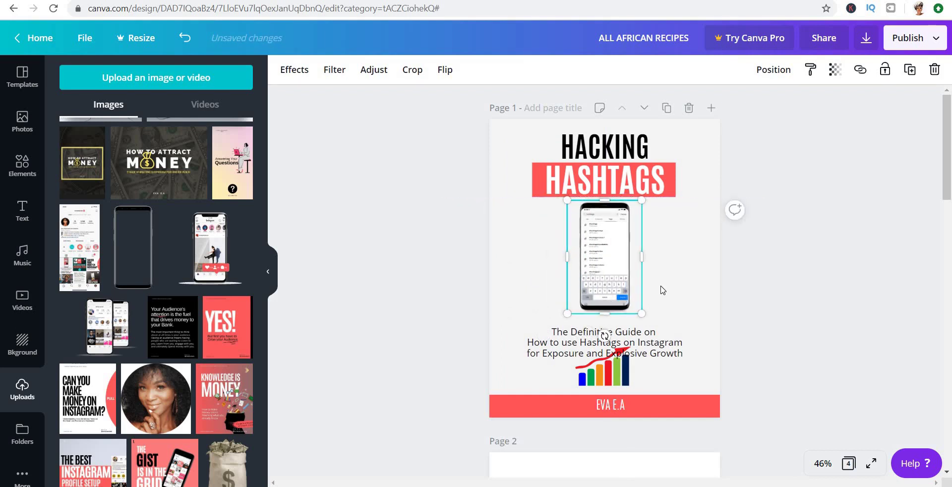
left_click(665, 290)
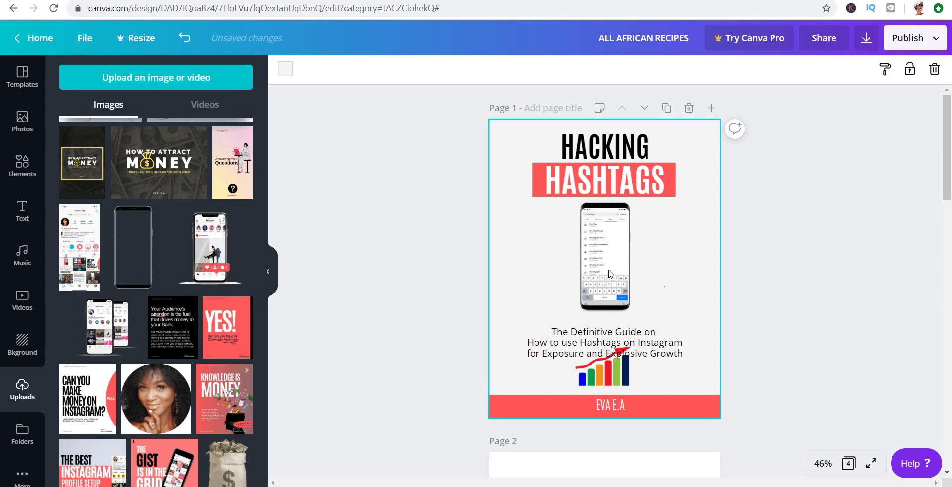
Group the phone frame with its screenshot, shrink the group slightly and centre it between the title and the subtitle
left_click_drag(665, 286, 561, 250)
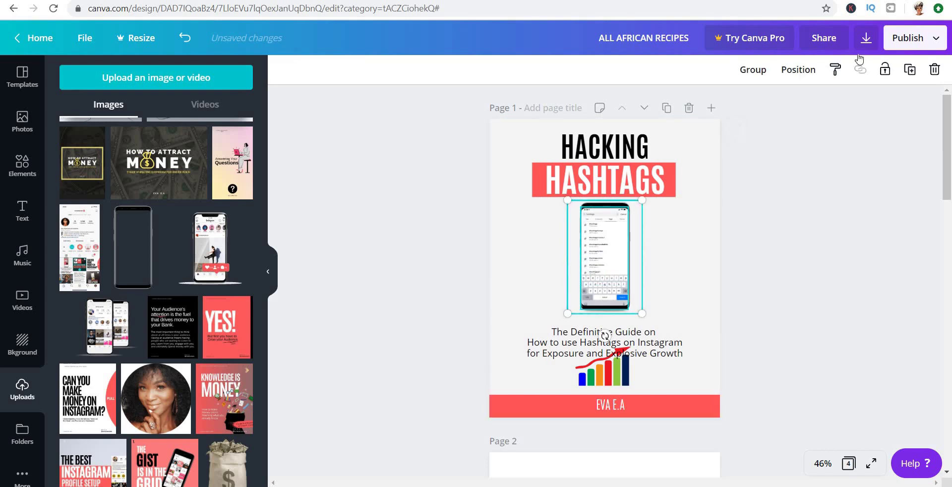
left_click(745, 72)
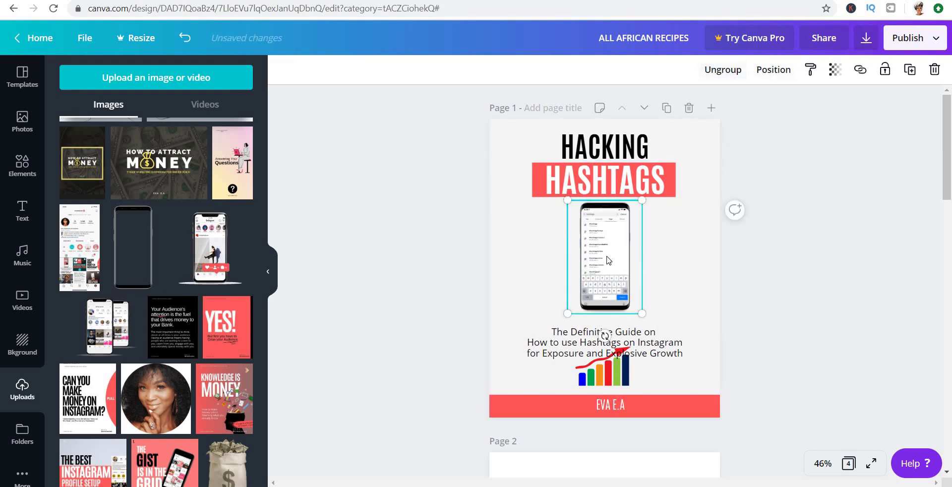
left_click_drag(609, 260, 593, 248)
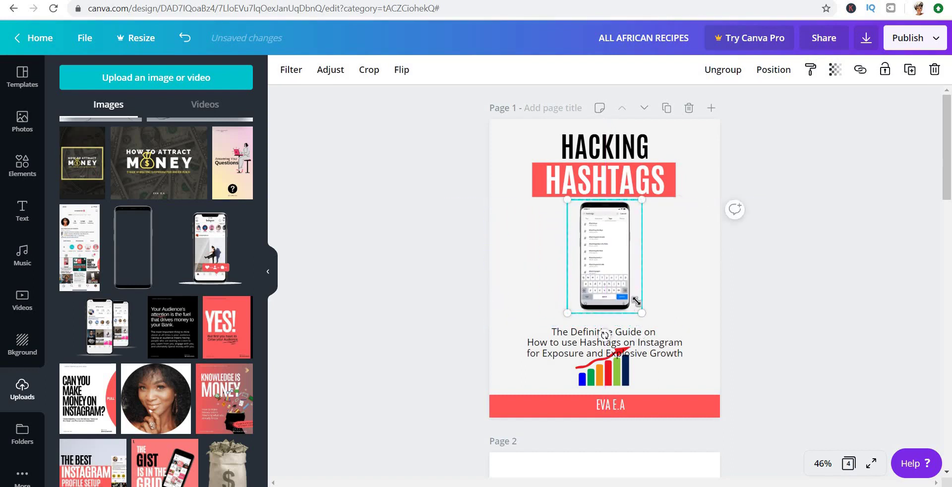
left_click_drag(628, 288, 635, 310)
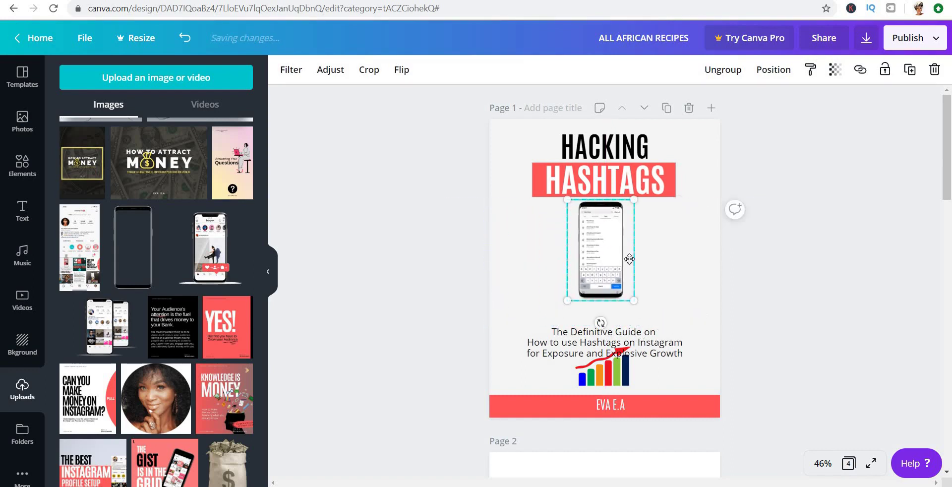
left_click_drag(615, 255, 613, 257)
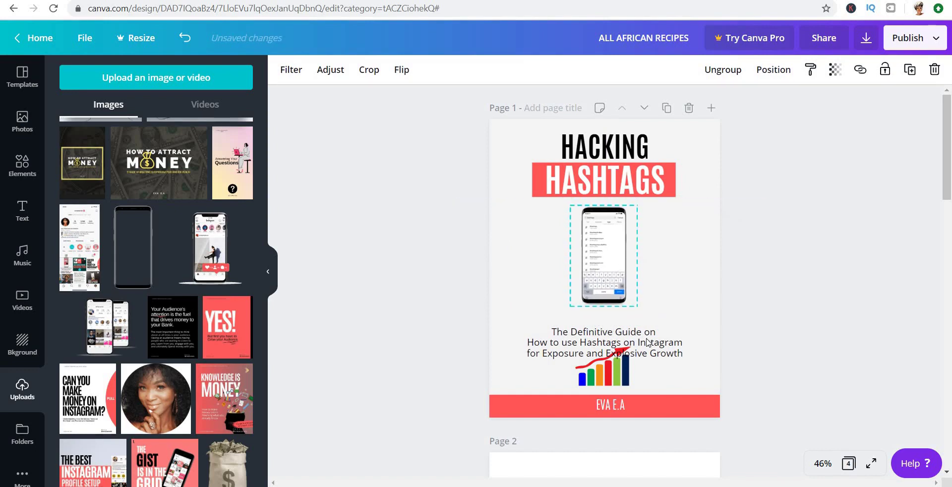
Move the growth chart onto the lower part of the phone mockup and bring it forward in front of it
left_click_drag(622, 374, 621, 289)
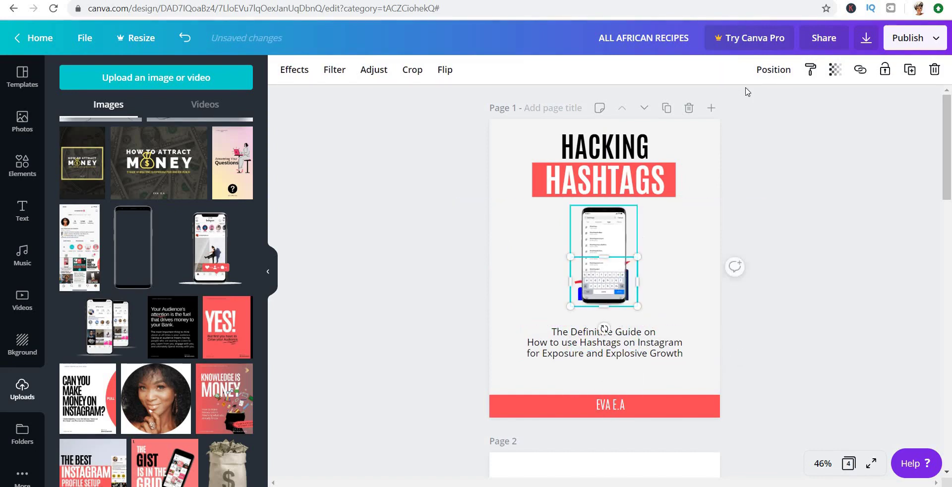
left_click(772, 70)
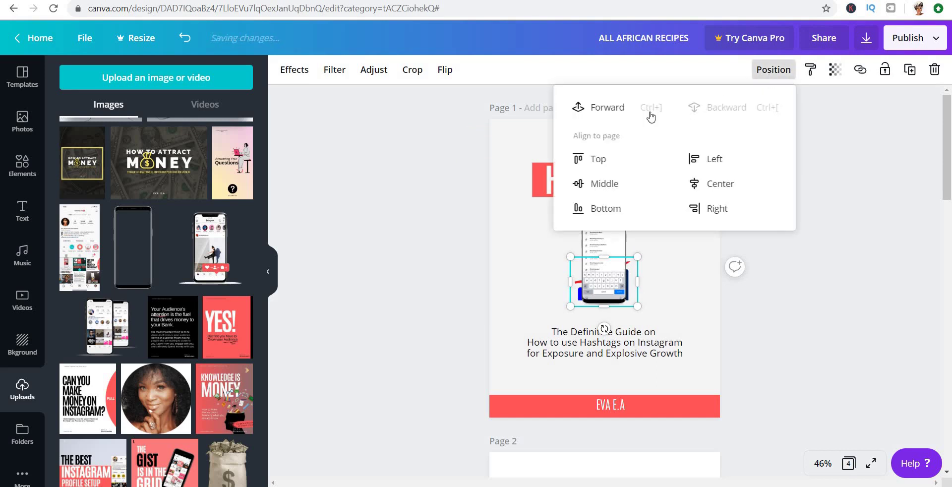
left_click(625, 107)
key("Escape")
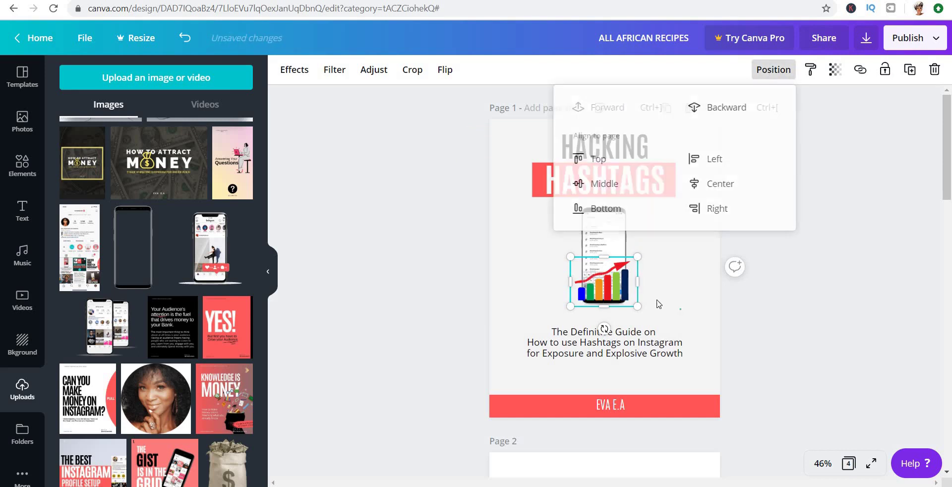
Enlarge the growth chart until it is wider than the phone mockup and centre it over the phone's lower half
left_click_drag(537, 312, 537, 331)
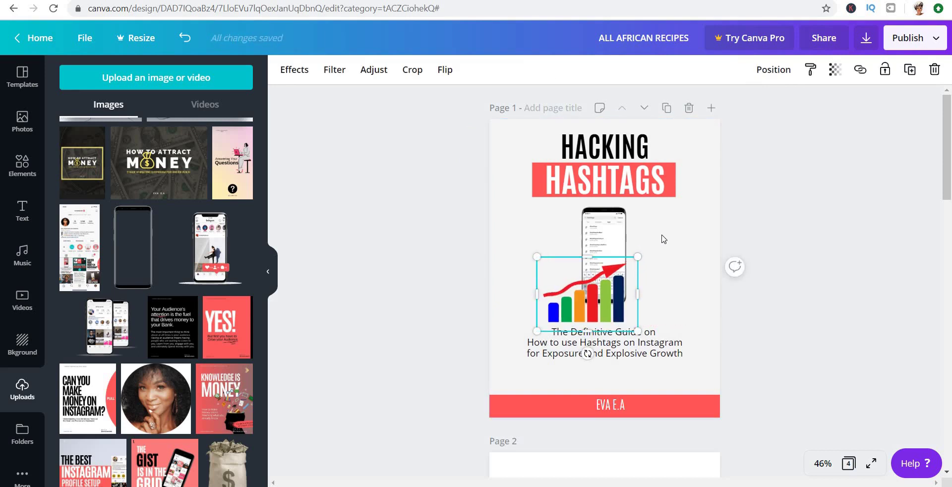
right_click(638, 254)
left_click_drag(638, 255, 636, 266)
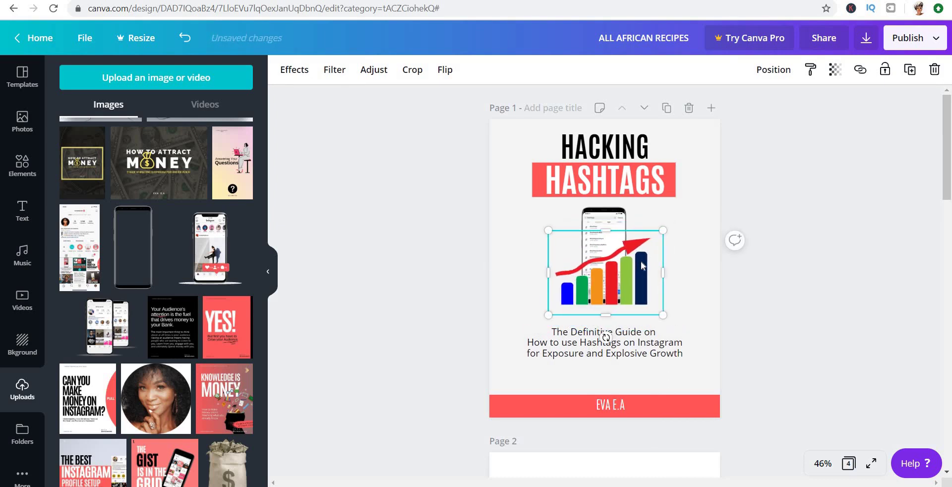
key("Left")
key("Left")
key("Left")
key("Left")
key("Left")
key("Left")
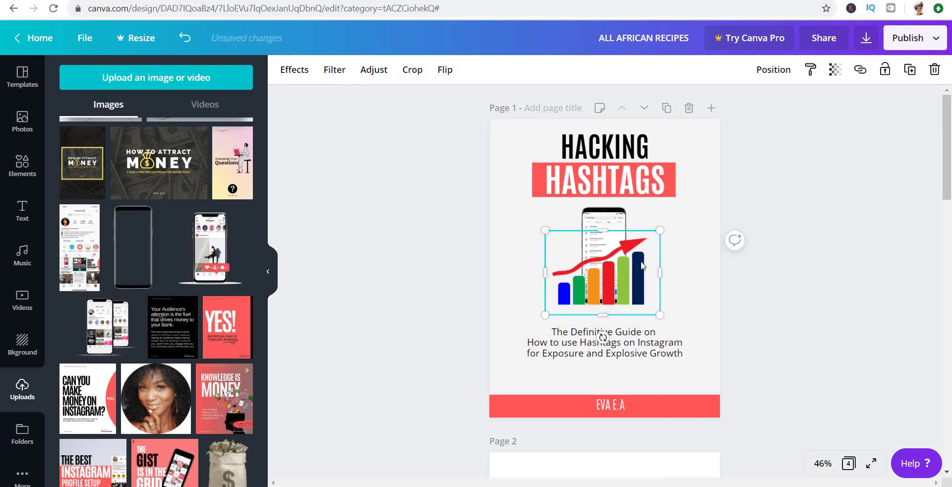
left_click(686, 289)
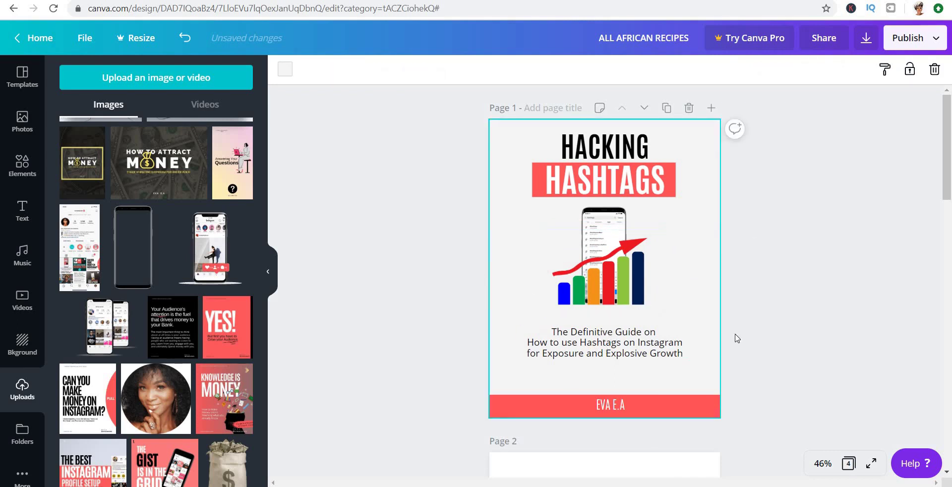
Reposition the author name slightly within the red bar at the foot of the cover
scroll(763, 329, "down", 5)
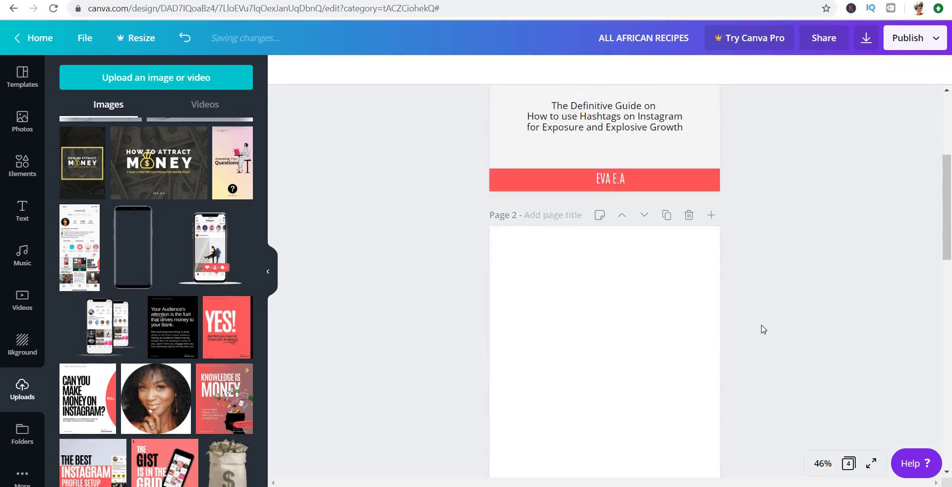
scroll(763, 330, "up", 4)
scroll(615, 414, "up", 1)
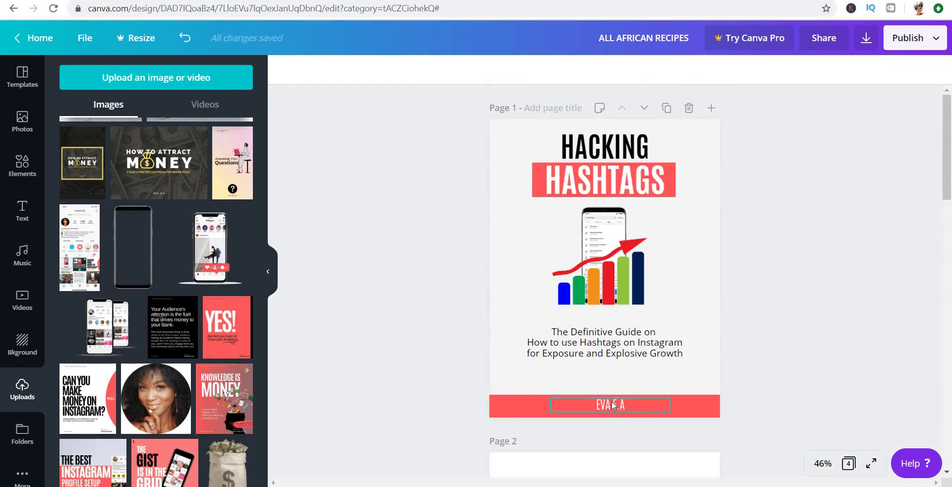
left_click_drag(597, 404, 606, 402)
left_click(754, 339)
scroll(716, 288, "down", 3)
scroll(717, 287, "up", 3)
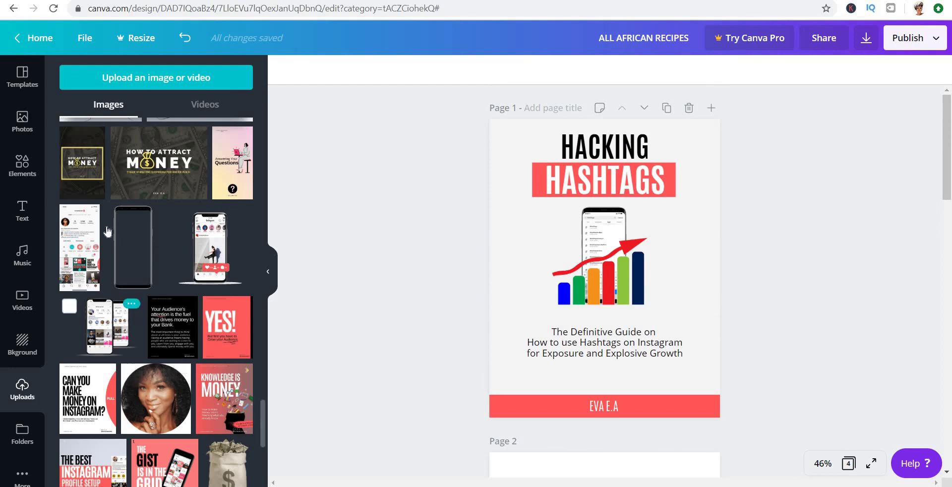
Add the uploaded post insights screenshot with 139,878 accounts reached to page 2, enlarge it and centre it across the page
scroll(107, 231, "up", 6)
scroll(107, 230, "up", 10)
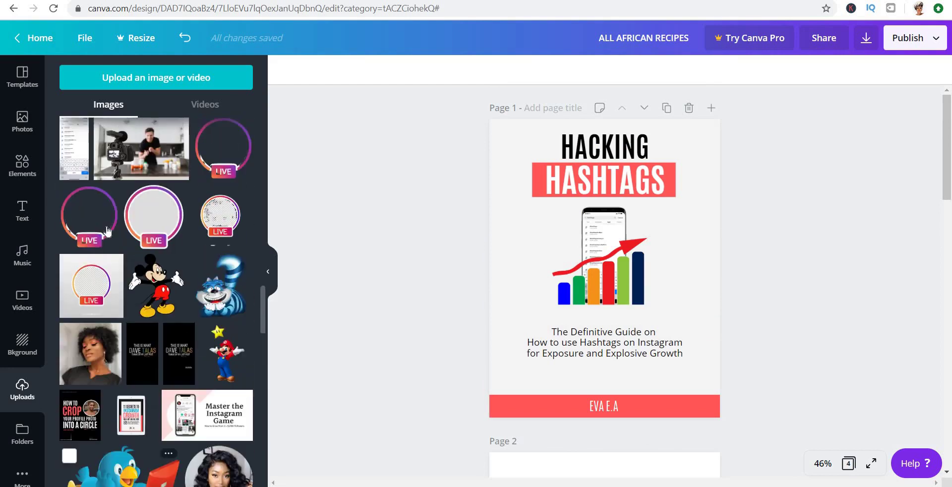
scroll(108, 231, "up", 1)
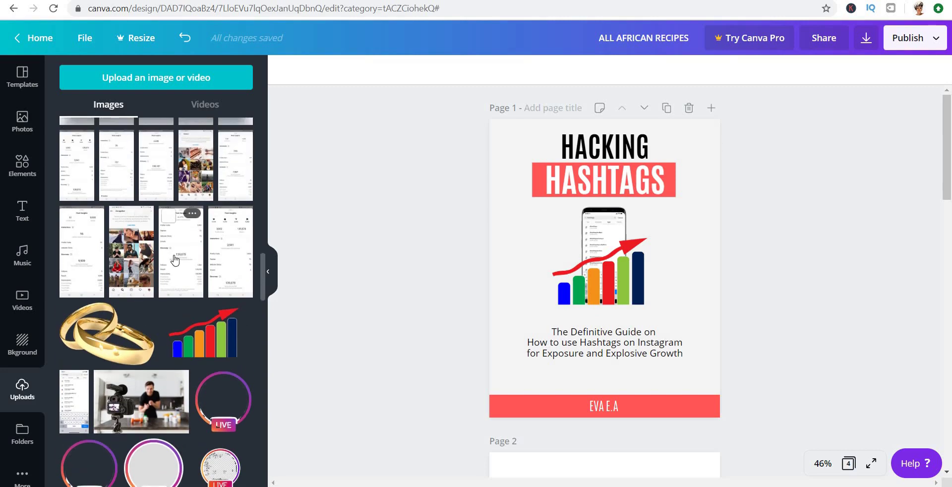
left_click(175, 258)
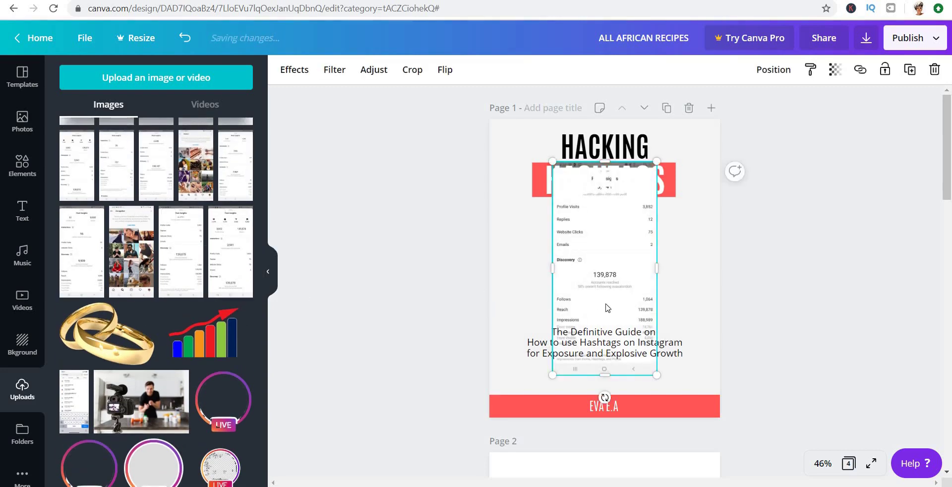
key("ctrl+z")
scroll(583, 256, "down", 6)
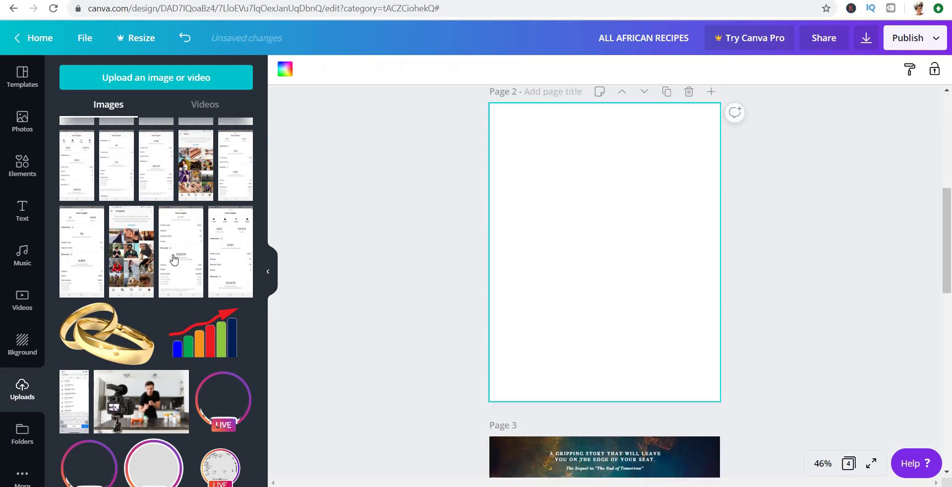
left_click(181, 238)
left_click_drag(657, 145, 702, 59)
left_click_drag(628, 169, 600, 175)
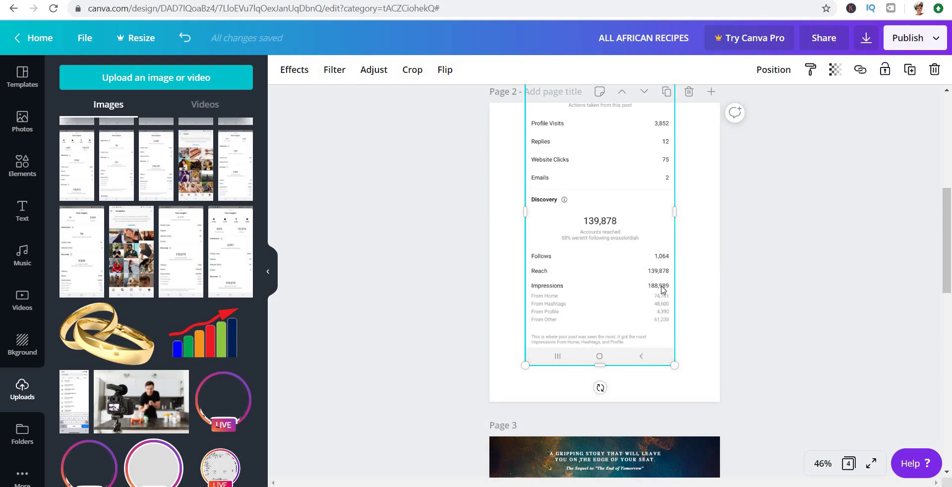
Add the uploaded post insights screenshot with 9,999 accounts reached to page 2 and enlarge it over the first one
left_click(91, 240)
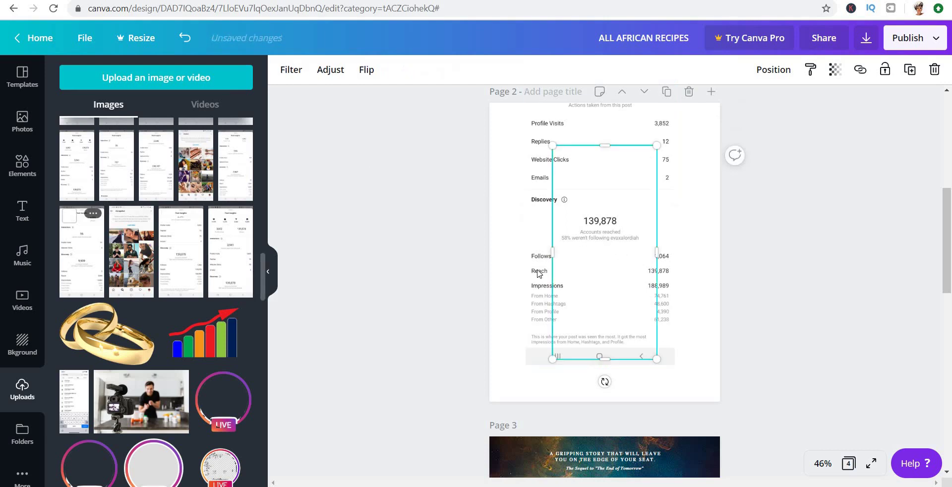
right_click(619, 272)
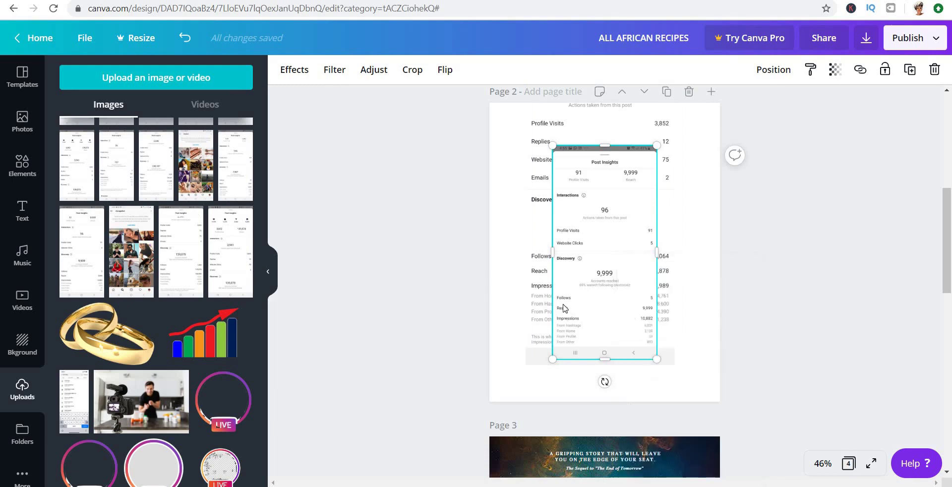
right_click(585, 254)
left_click(440, 84)
left_click_drag(553, 145, 505, 48)
right_click(585, 276)
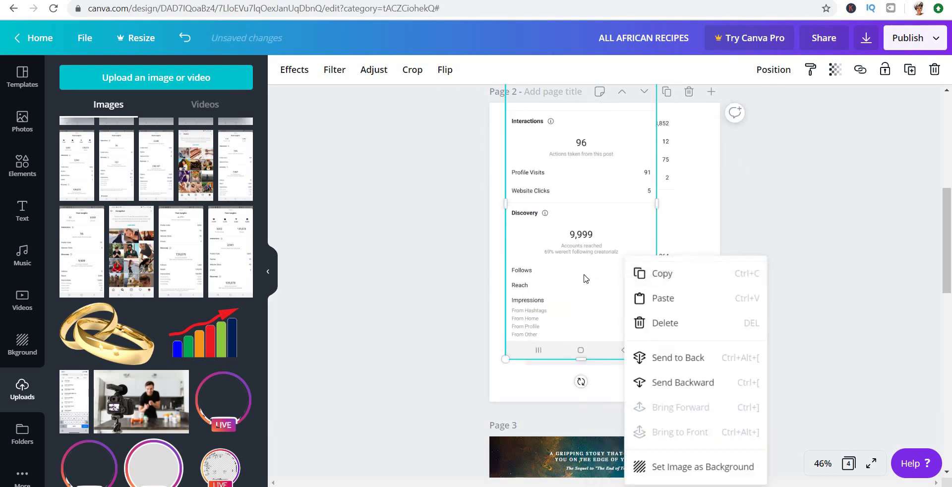
left_click(548, 261)
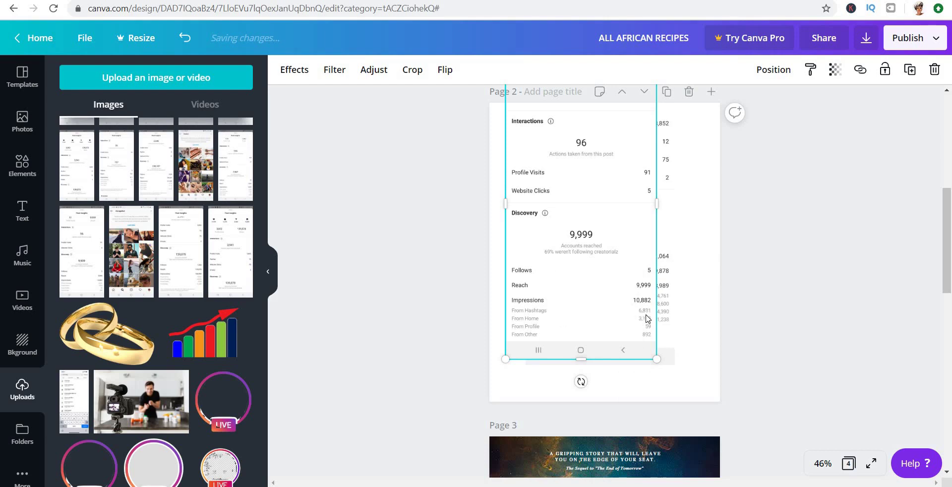
Add the uploaded post insights screenshot with 7,567 accounts reached to page 2 and enlarge it down to the page's lower edge
left_click(236, 160)
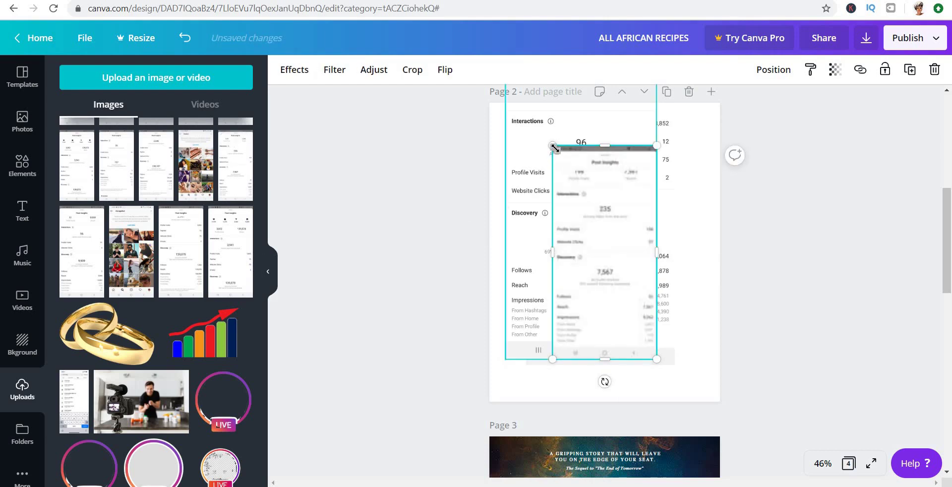
left_click_drag(476, 107, 397, 83)
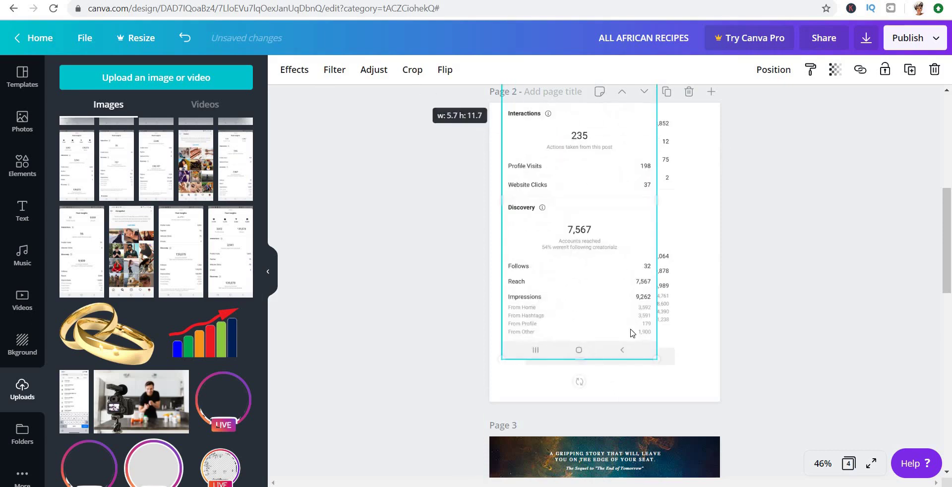
right_click(714, 408)
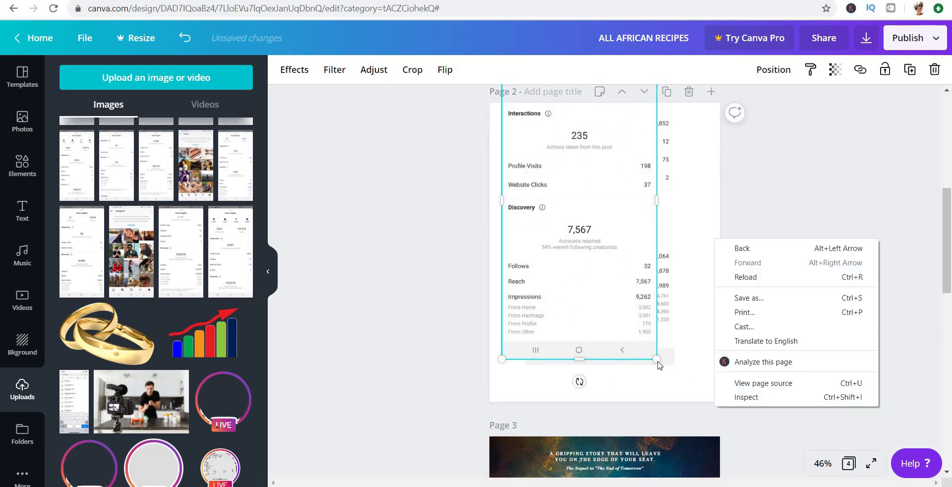
left_click(658, 361)
left_click_drag(658, 360, 700, 388)
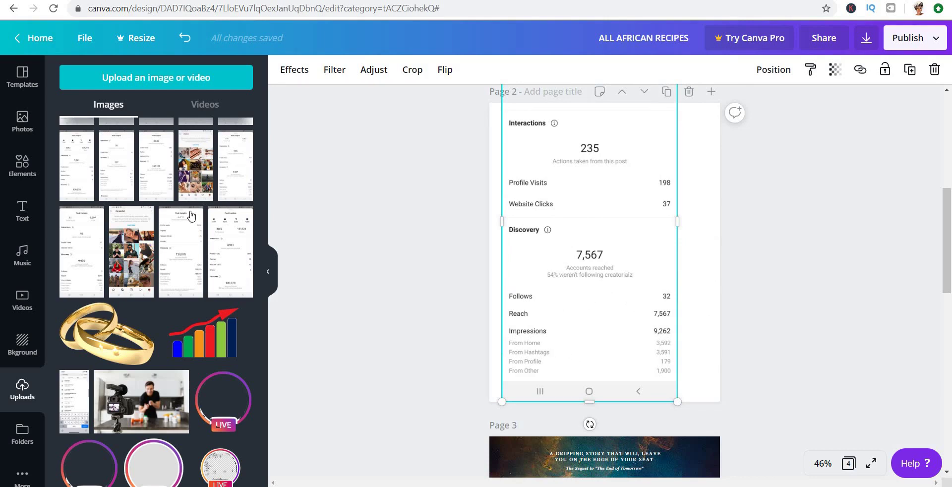
Add the uploaded post insights screenshot with 757 accounts reached to page 2, enlarge it and place it over the other screenshots
left_click(118, 168)
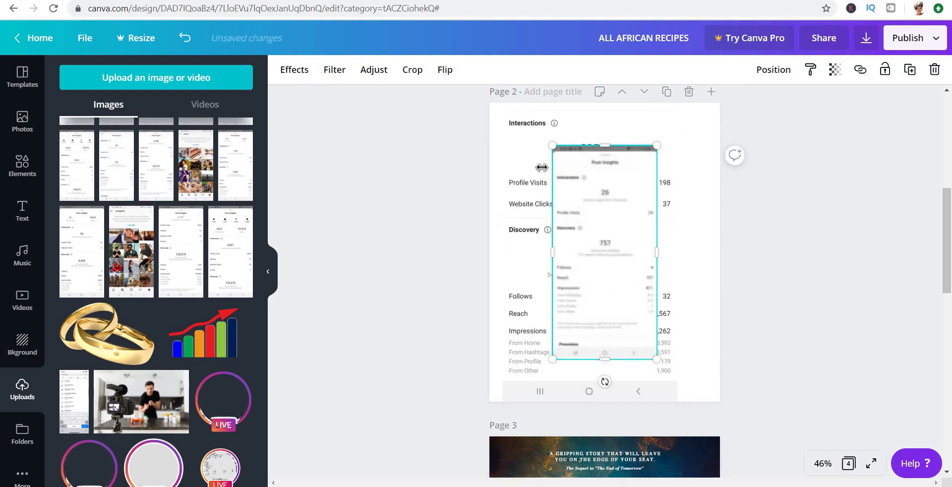
left_click_drag(552, 145, 476, 94)
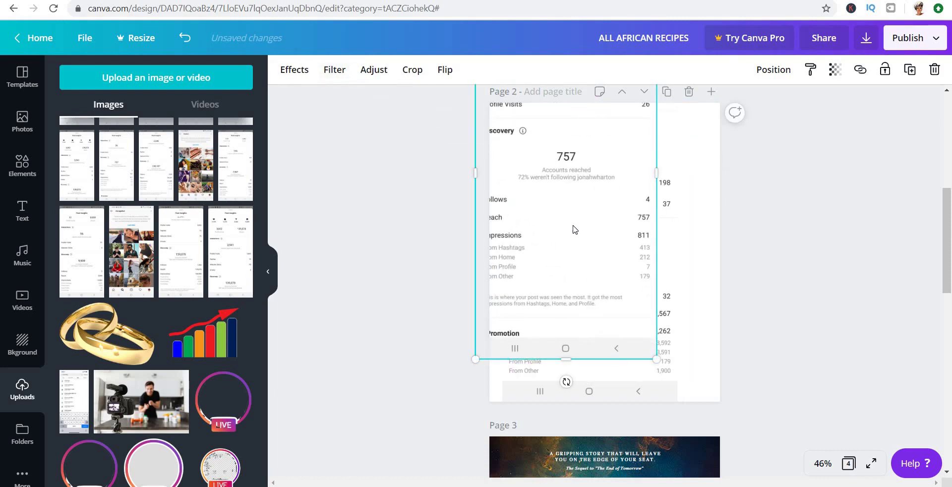
left_click_drag(573, 229, 579, 276)
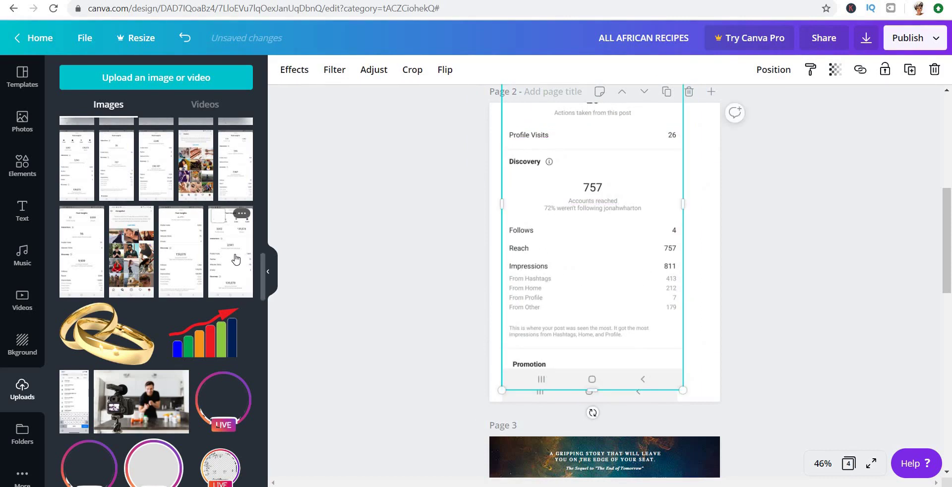
Add the uploaded post insights screenshot with 3,941 interactions to page 2 and enlarge it over the other screenshots
left_click(588, 207)
right_click(570, 186)
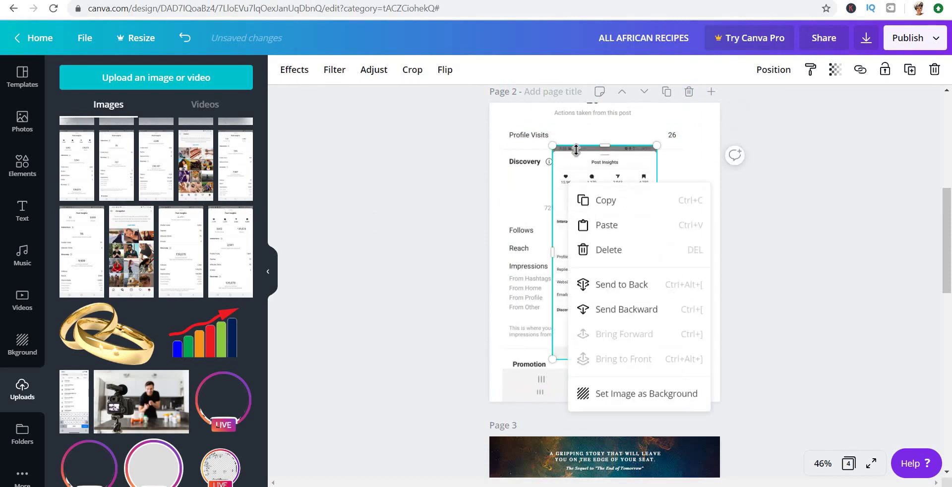
left_click_drag(553, 146, 411, 79)
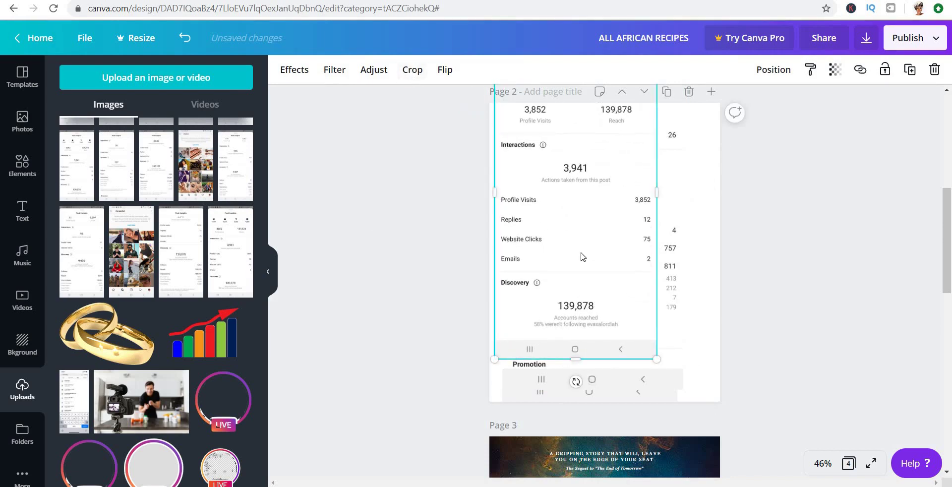
Crop the upper part of the 3,941-interactions screenshot down to near page 2's upper edge, clear of the cover
scroll(583, 256, "up", 1)
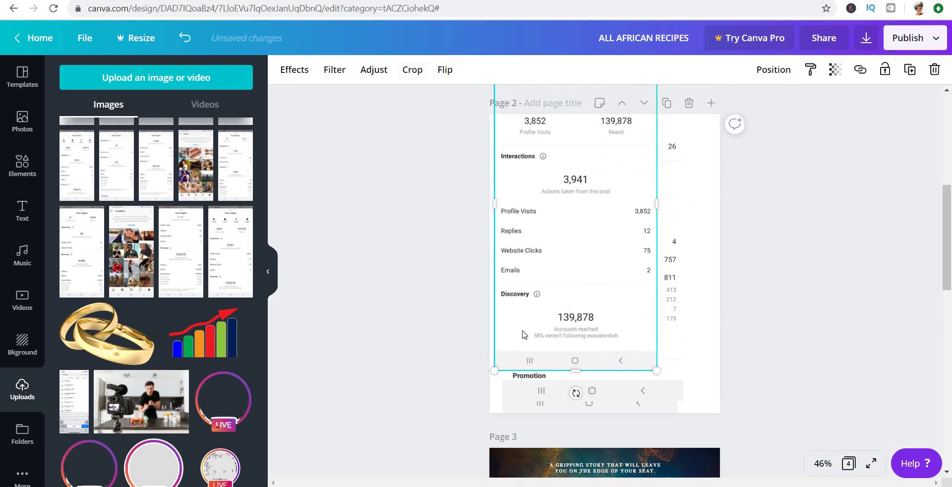
scroll(508, 331, "up", 6)
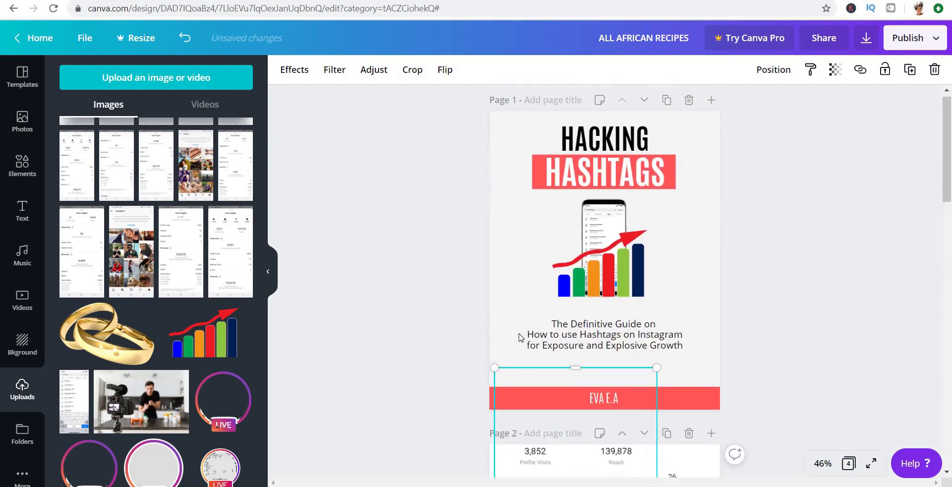
left_click_drag(573, 390, 570, 435)
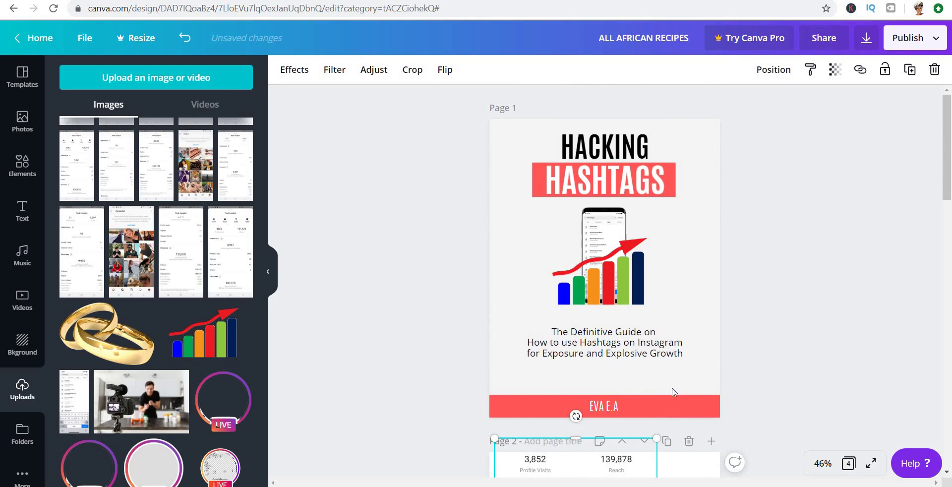
scroll(750, 408, "down", 2)
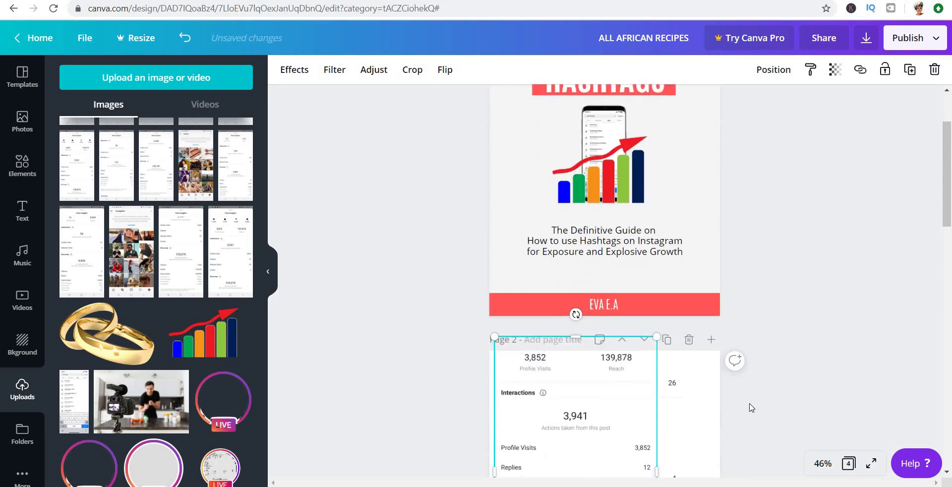
scroll(750, 408, "up", 2)
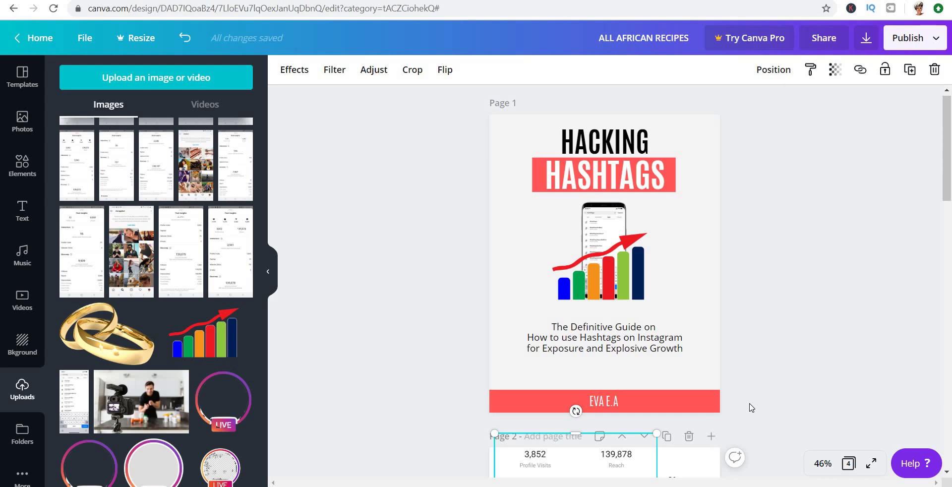
scroll(751, 407, "down", 2)
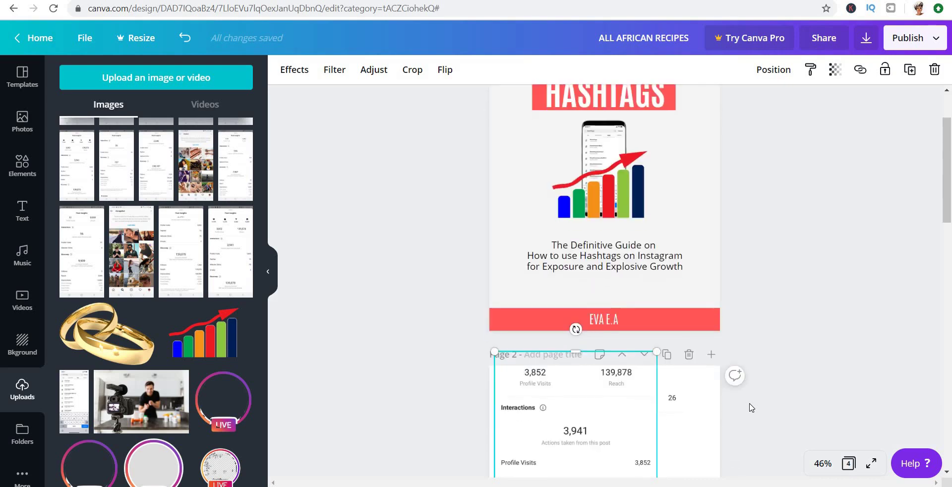